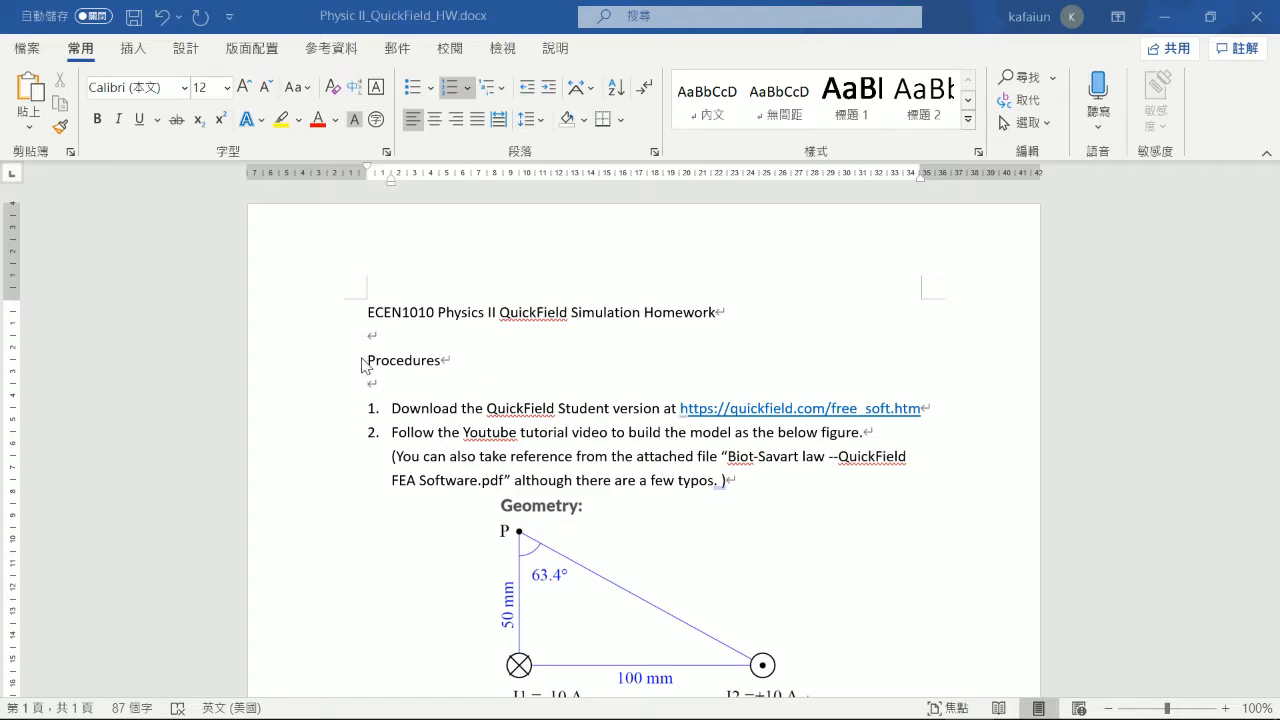
Step: Review the homework procedures, geometry figure and expected B-field result, and highlight the instruction to download the QuickField Student version
{"action": "scroll", "coordinate": [400, 395], "scroll_direction": "down", "scroll_amount": 7}
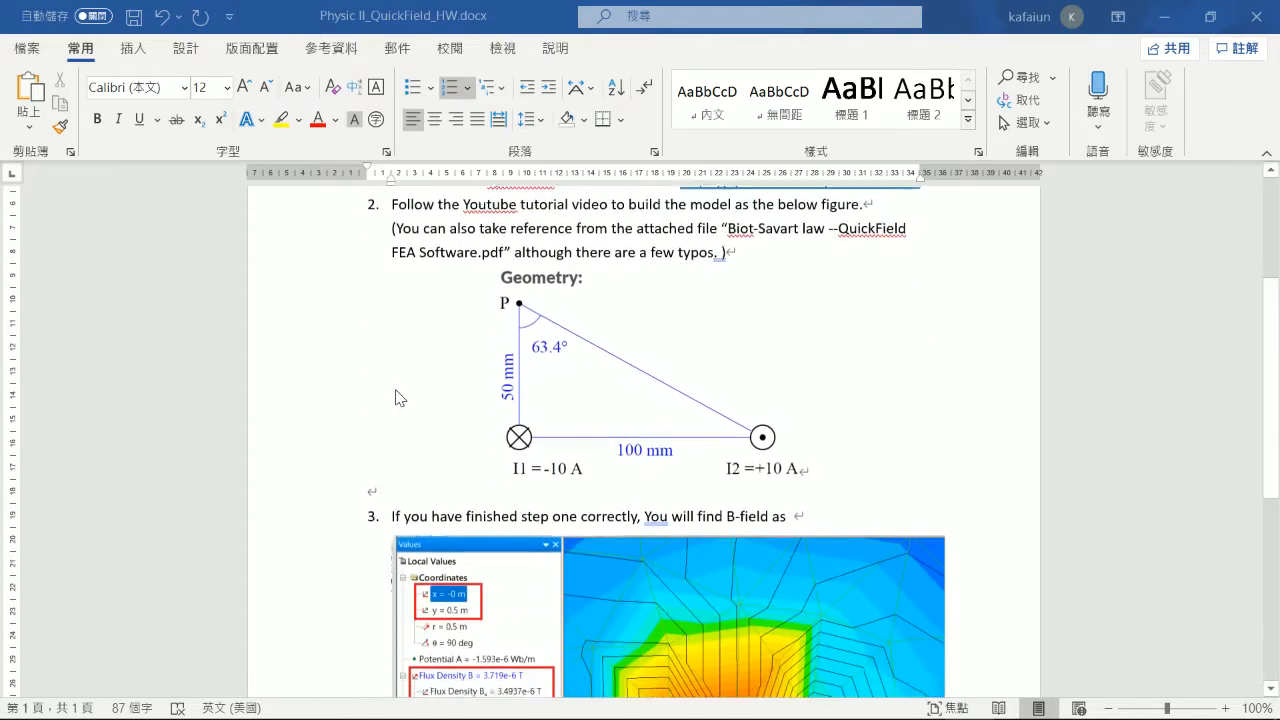
{"action": "scroll", "coordinate": [430, 560], "scroll_direction": "down", "scroll_amount": 3}
{"action": "scroll", "coordinate": [433, 565], "scroll_direction": "up", "scroll_amount": 7}
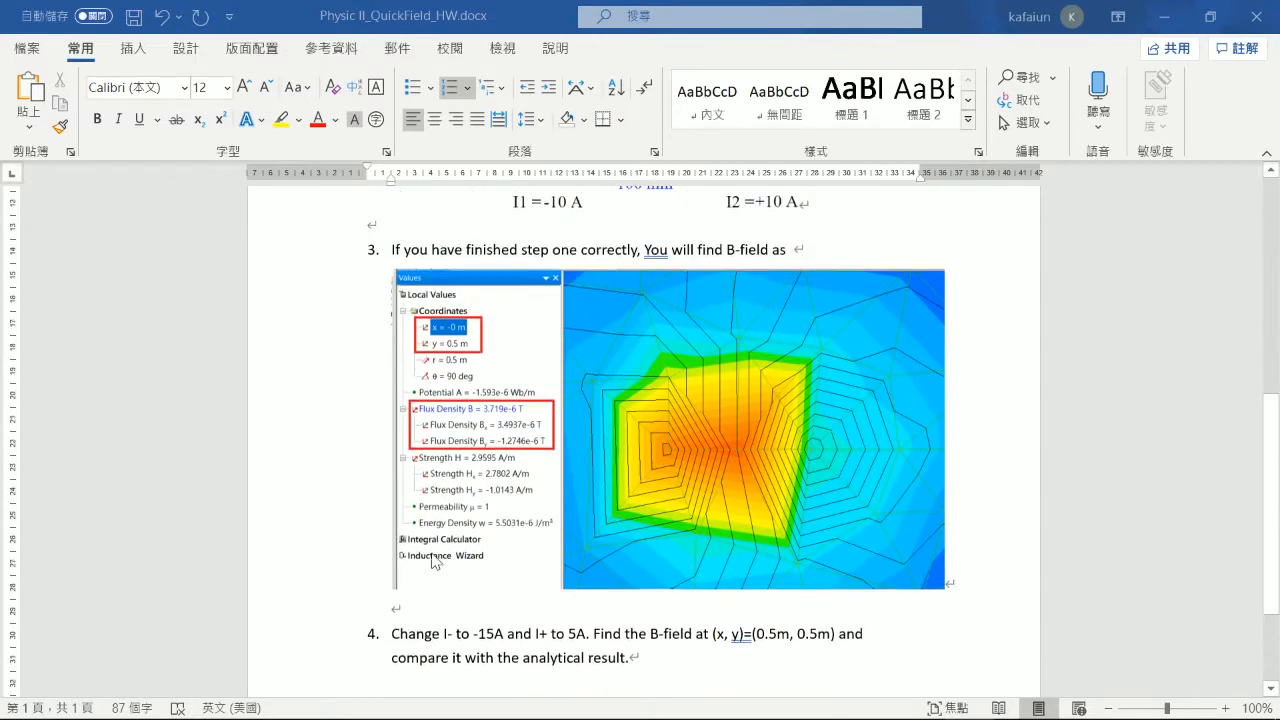
{"action": "scroll", "coordinate": [433, 558], "scroll_direction": "up", "scroll_amount": 1}
{"action": "scroll", "coordinate": [409, 515], "scroll_direction": "up", "scroll_amount": 1}
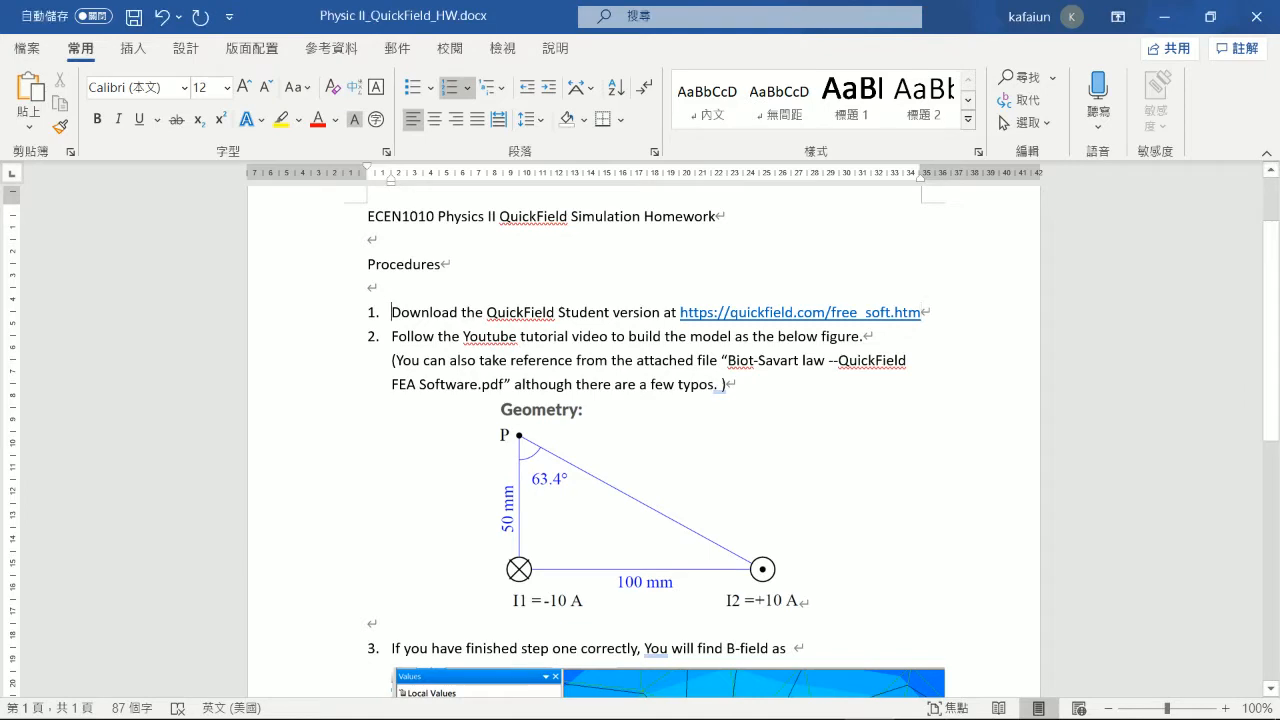
{"action": "left_click_drag", "start_coordinate": [391, 312], "coordinate": [651, 312]}
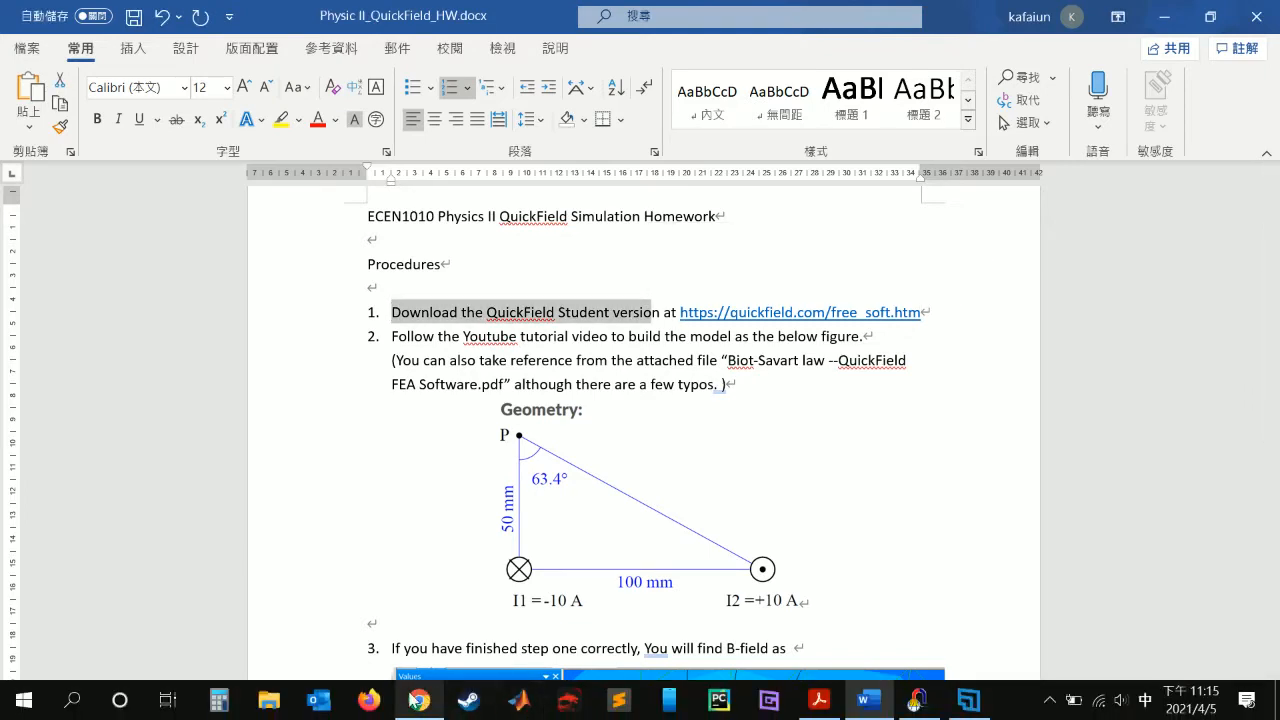
Step: Switch to Chrome and examine the QuickField Student Edition 6.4 registration form, including its referral source options and applications field
{"action": "left_click", "coordinate": [419, 706]}
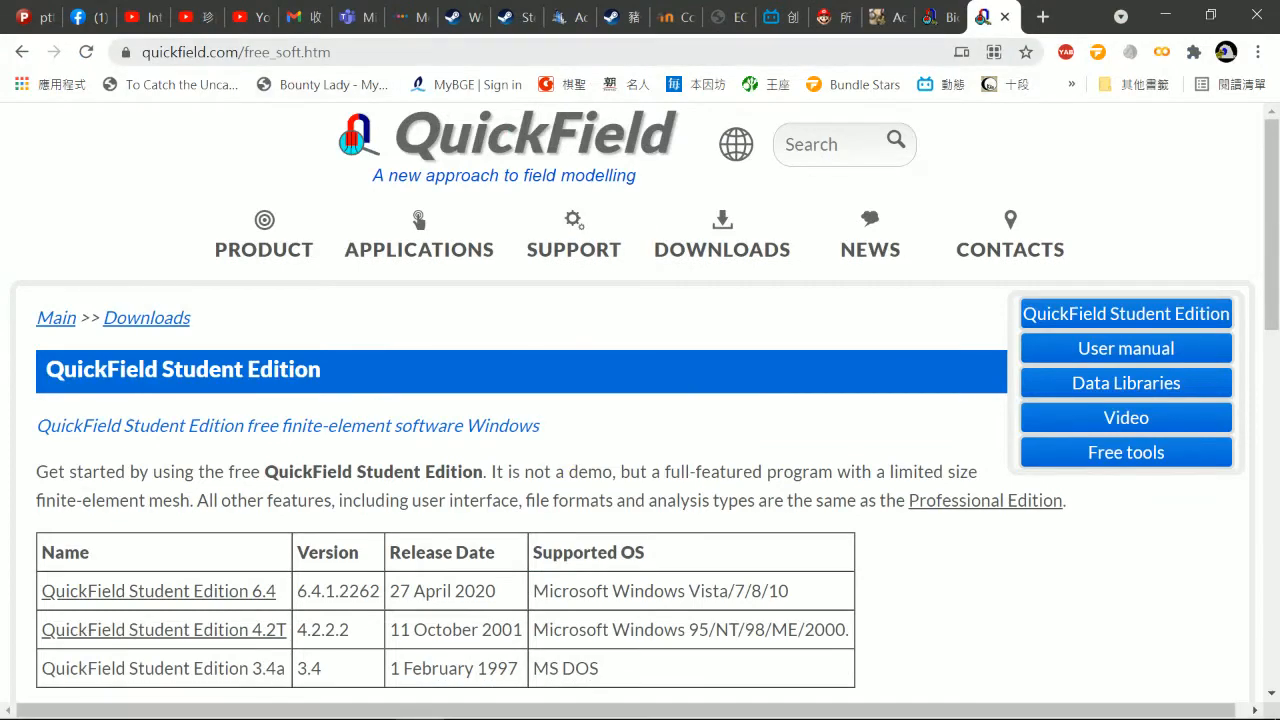
{"action": "scroll", "coordinate": [158, 347], "scroll_direction": "down", "scroll_amount": 4}
{"action": "scroll", "coordinate": [158, 347], "scroll_direction": "down", "scroll_amount": 1}
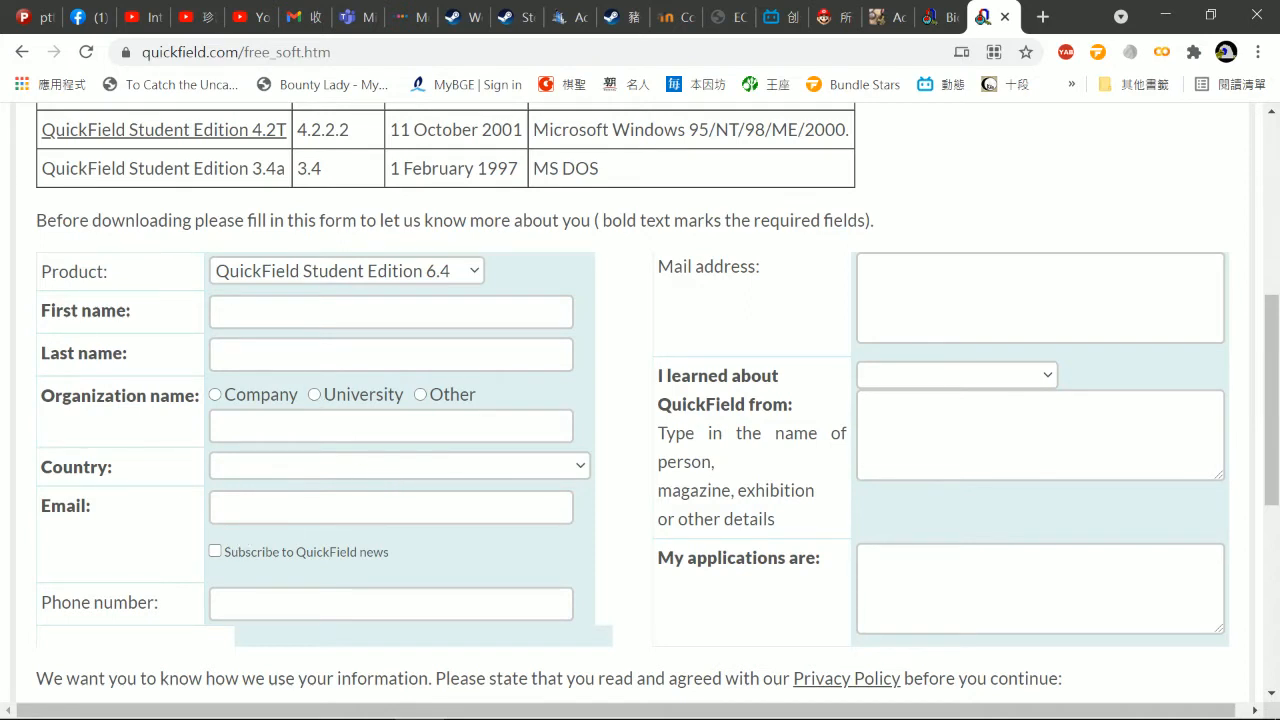
{"action": "left_click", "coordinate": [216, 552]}
{"action": "left_click", "coordinate": [994, 375]}
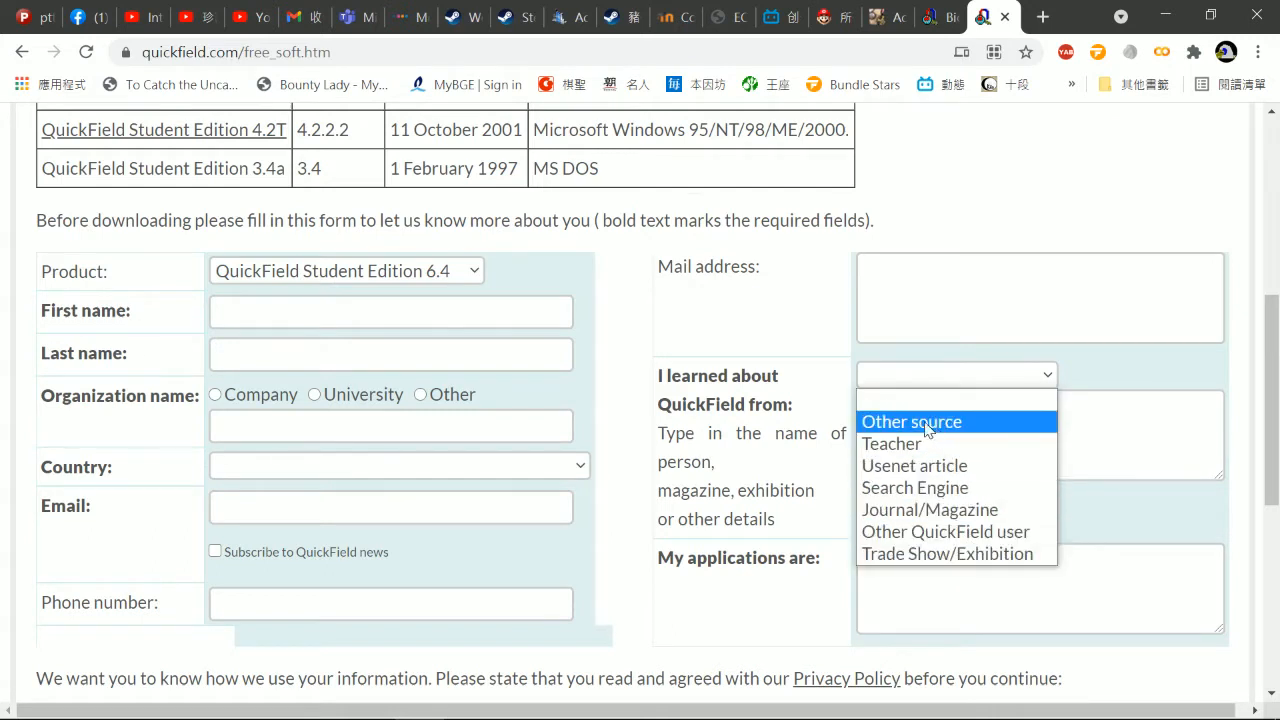
{"action": "left_click", "coordinate": [772, 465]}
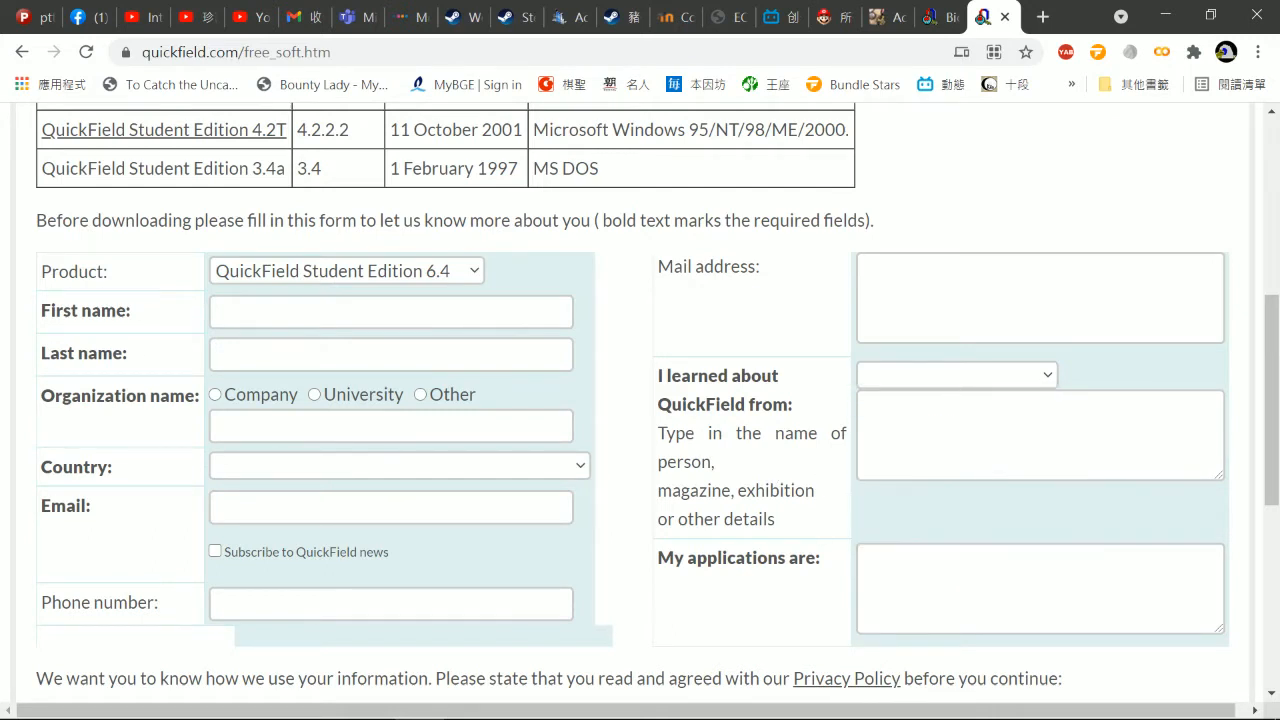
{"action": "left_click", "coordinate": [960, 437]}
{"action": "left_click", "coordinate": [972, 588]}
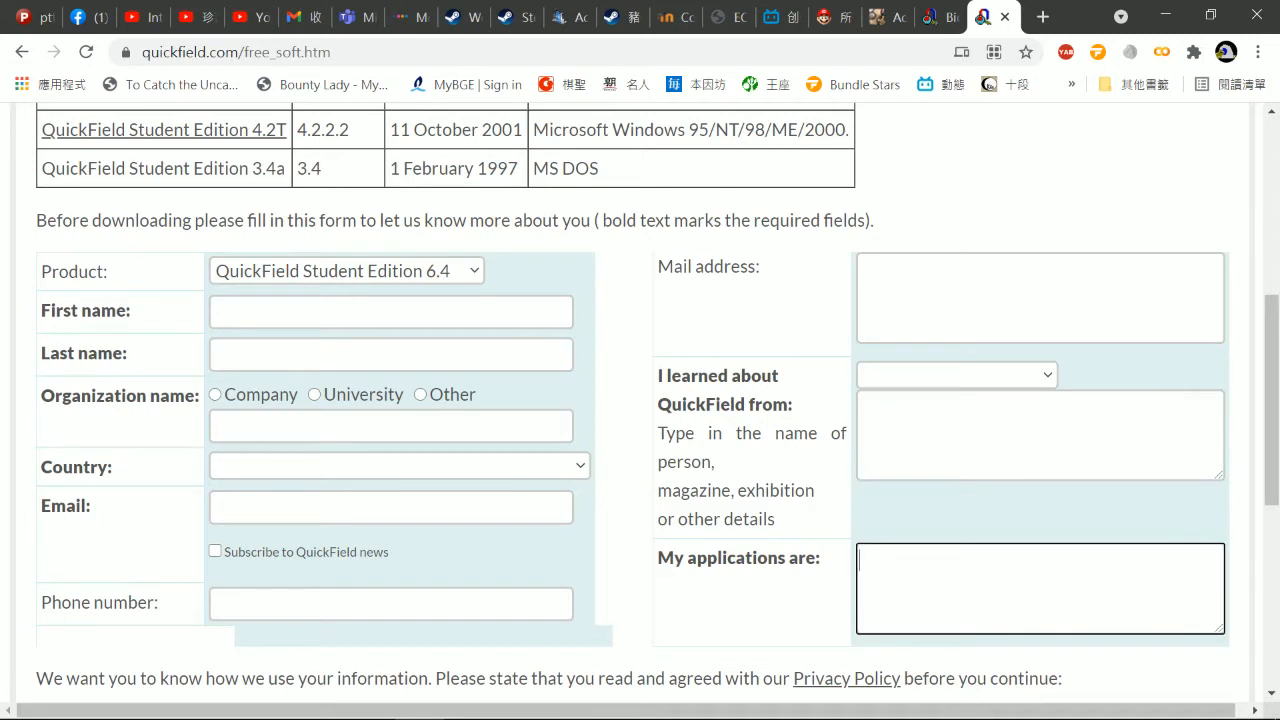
Step: Check the privacy policy agreement below the registration form and the Student Edition 6.4 entry in the version table
{"action": "scroll", "coordinate": [686, 506], "scroll_direction": "down", "scroll_amount": 2}
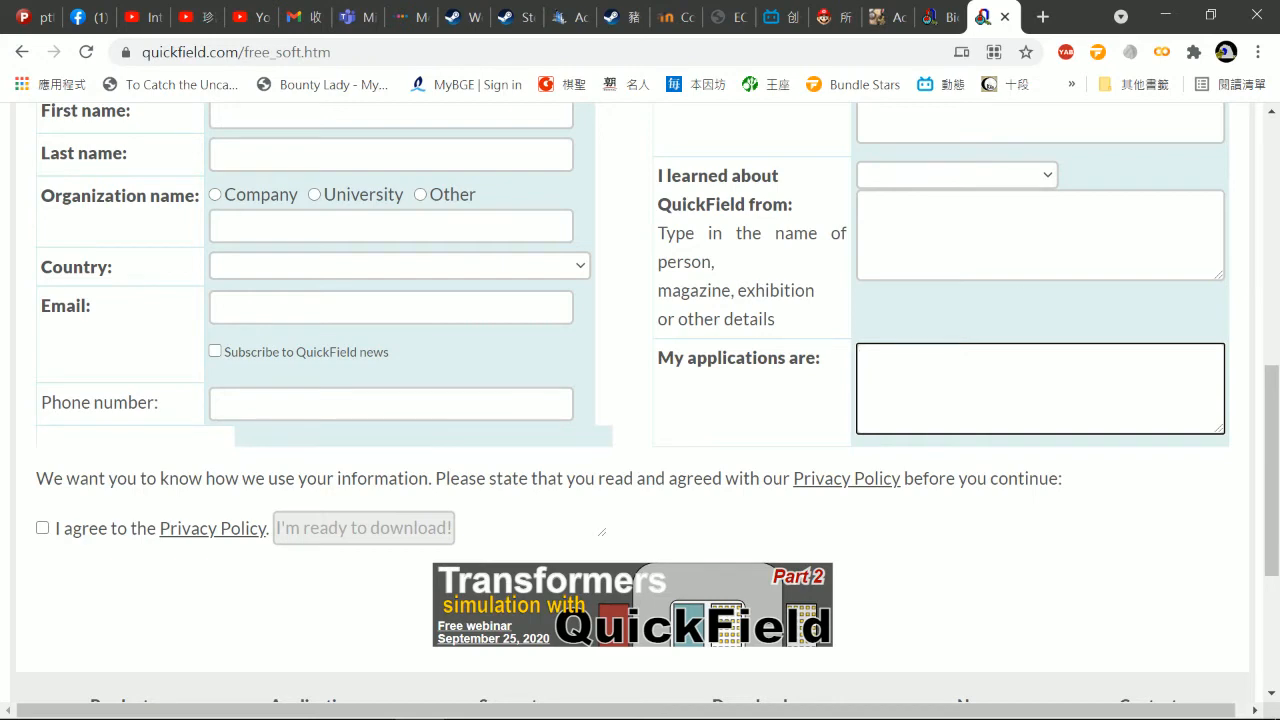
{"action": "scroll", "coordinate": [640, 400], "scroll_direction": "up", "scroll_amount": 4}
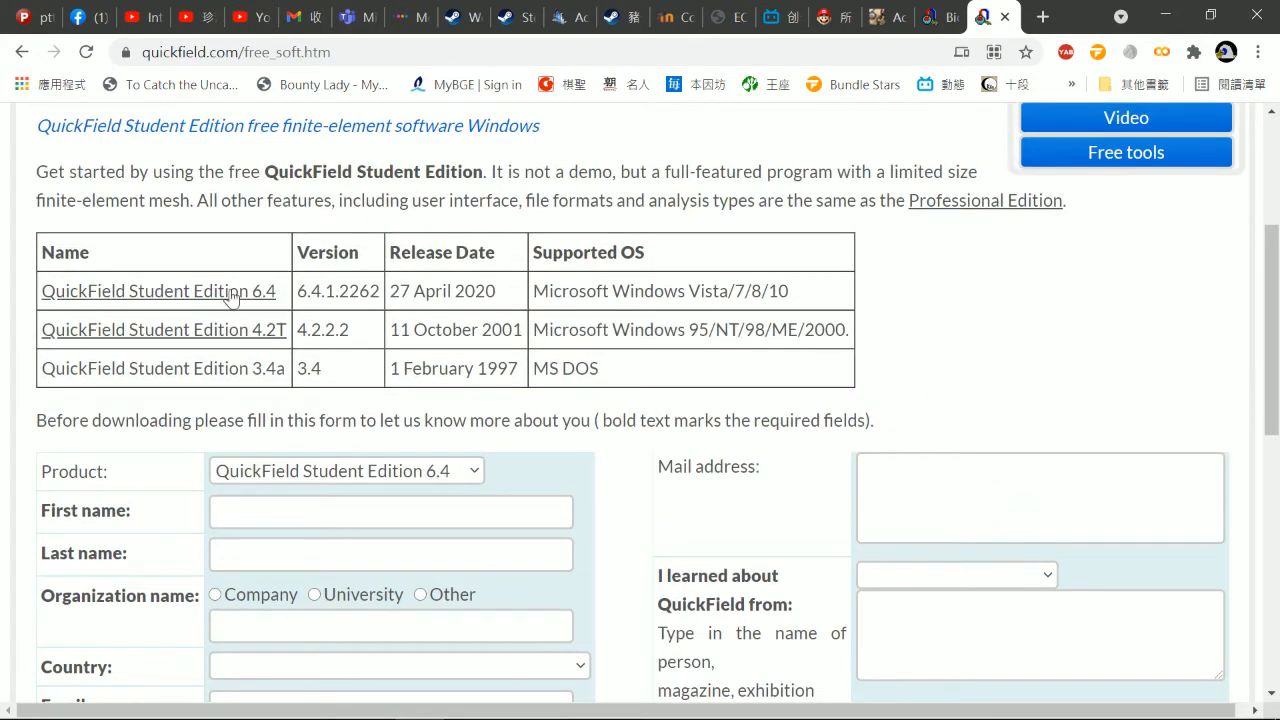
{"action": "scroll", "coordinate": [548, 462], "scroll_direction": "down", "scroll_amount": 1}
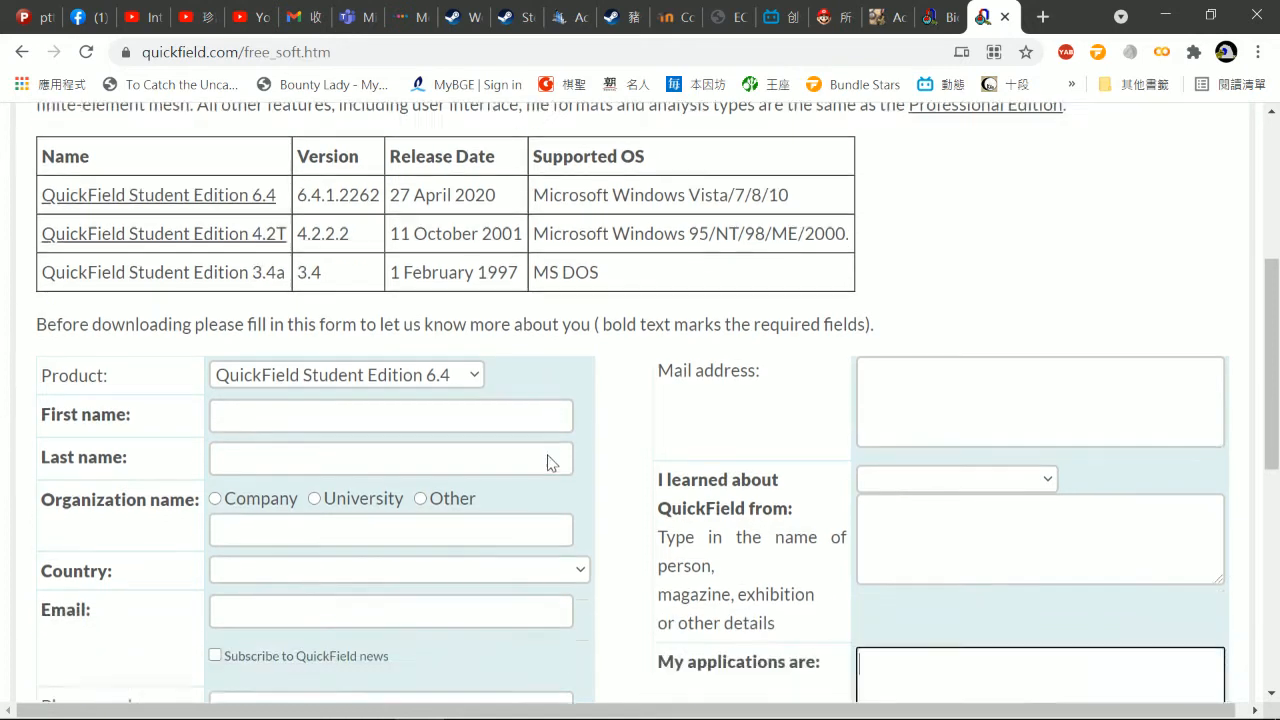
{"action": "scroll", "coordinate": [548, 462], "scroll_direction": "down", "scroll_amount": 4}
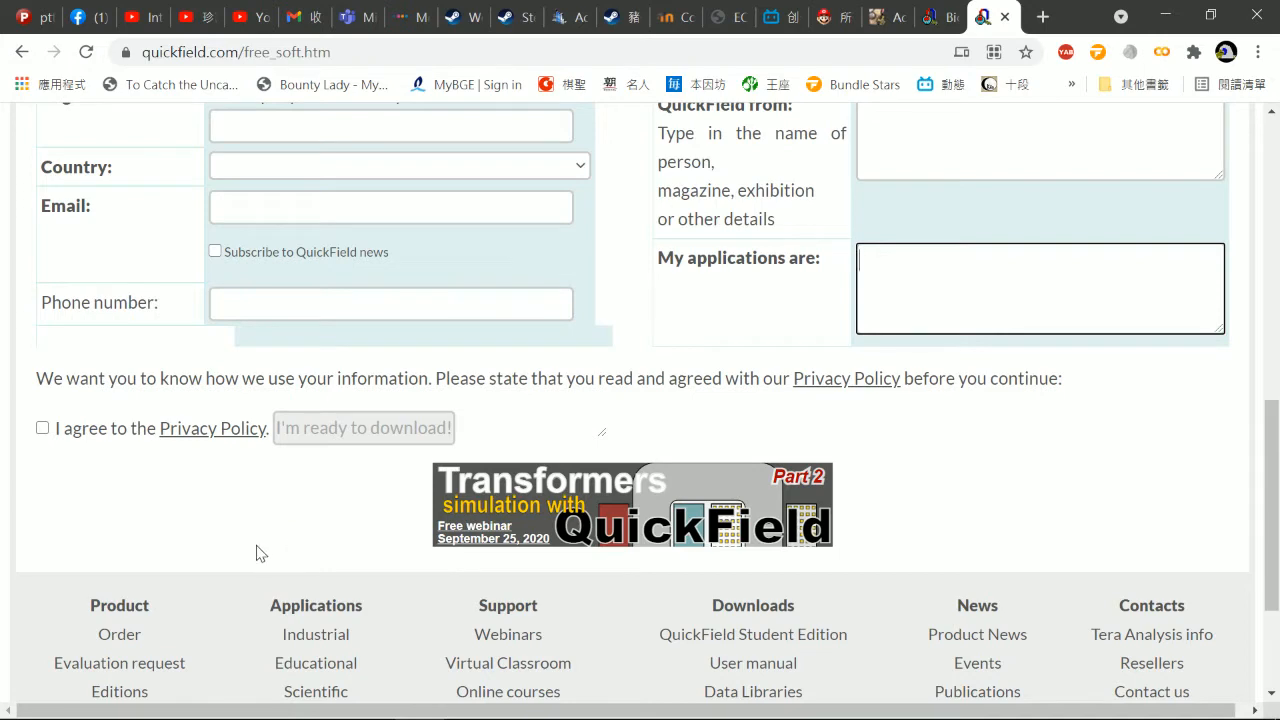
Step: Launch QuickField Student 6.4 and close the Test003.pbm problem to leave an empty workspace
{"action": "mouse_move", "coordinate": [124, 718]}
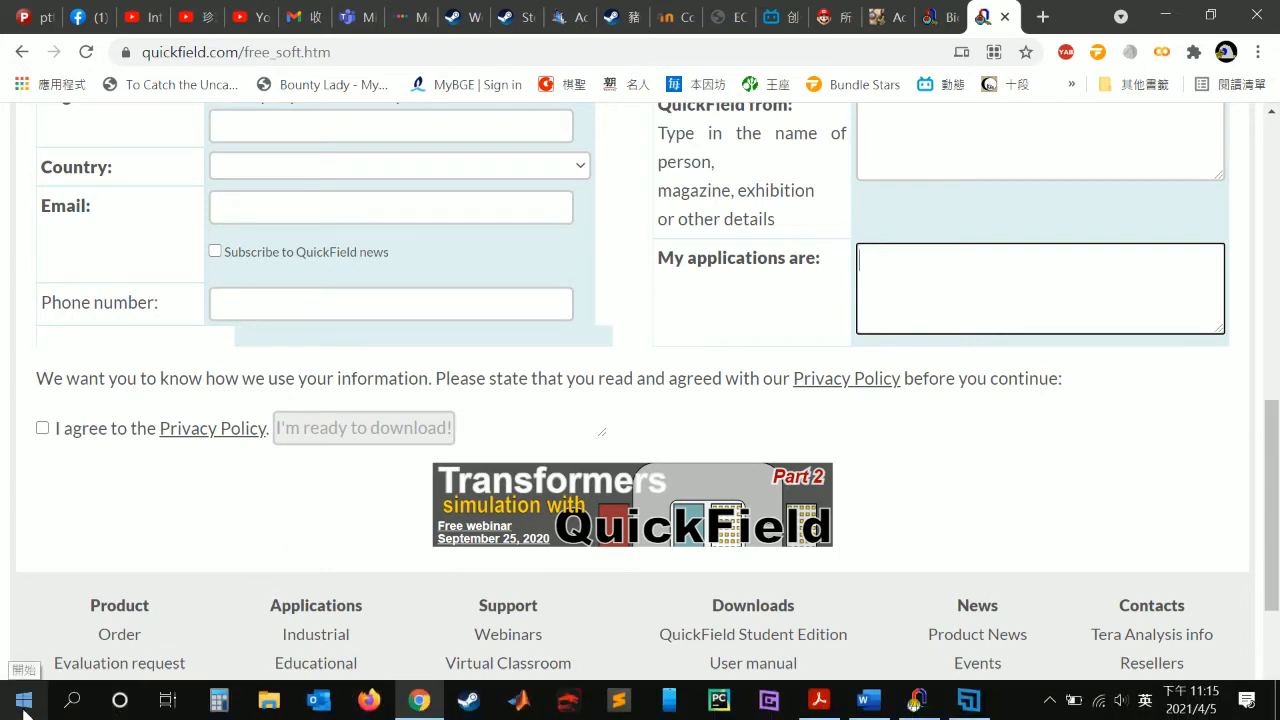
{"action": "left_click", "coordinate": [25, 708]}
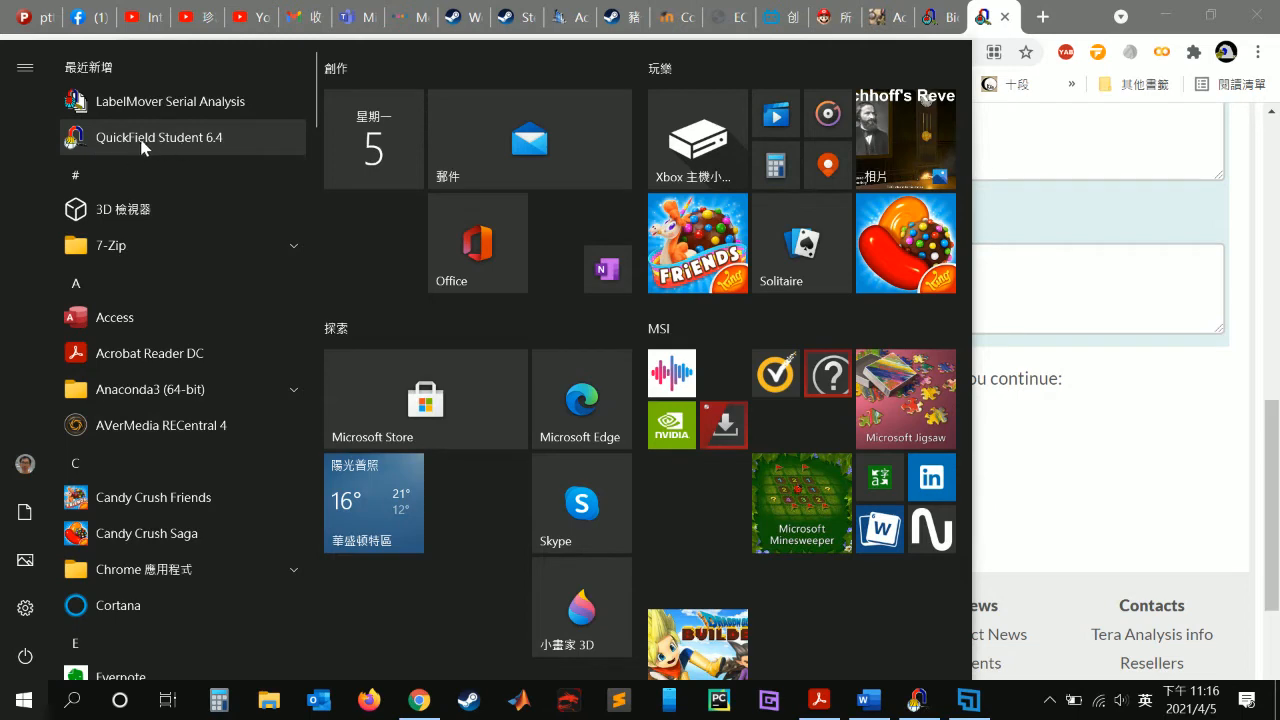
{"action": "left_click", "coordinate": [243, 149]}
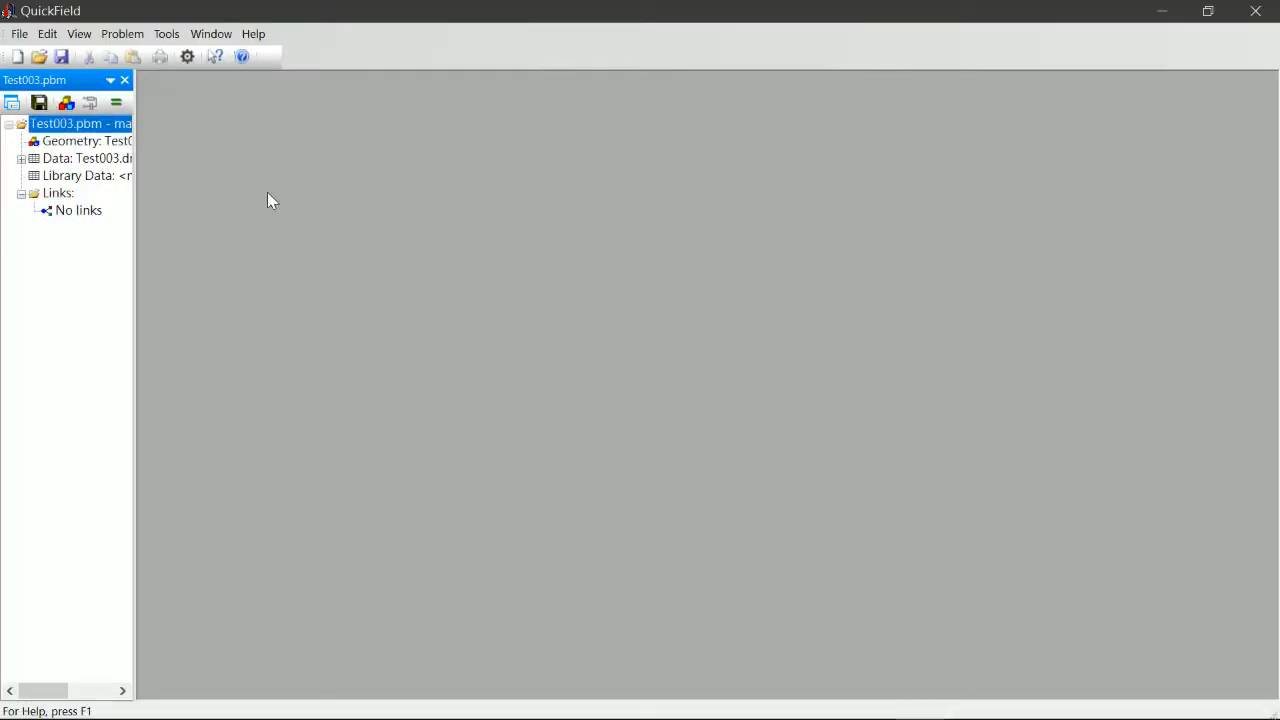
{"action": "left_click", "coordinate": [125, 80]}
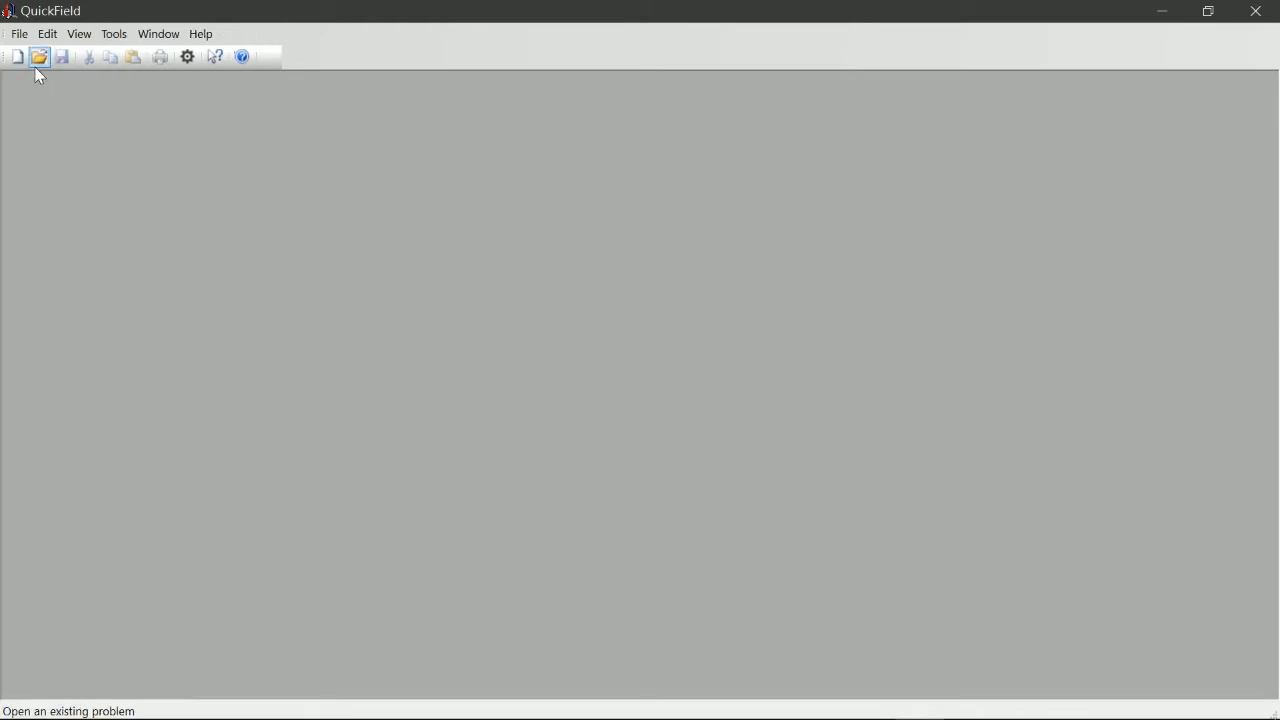
Step: Switch to the Word homework document and review the geometry figure under procedure 2
{"action": "mouse_move", "coordinate": [919, 714]}
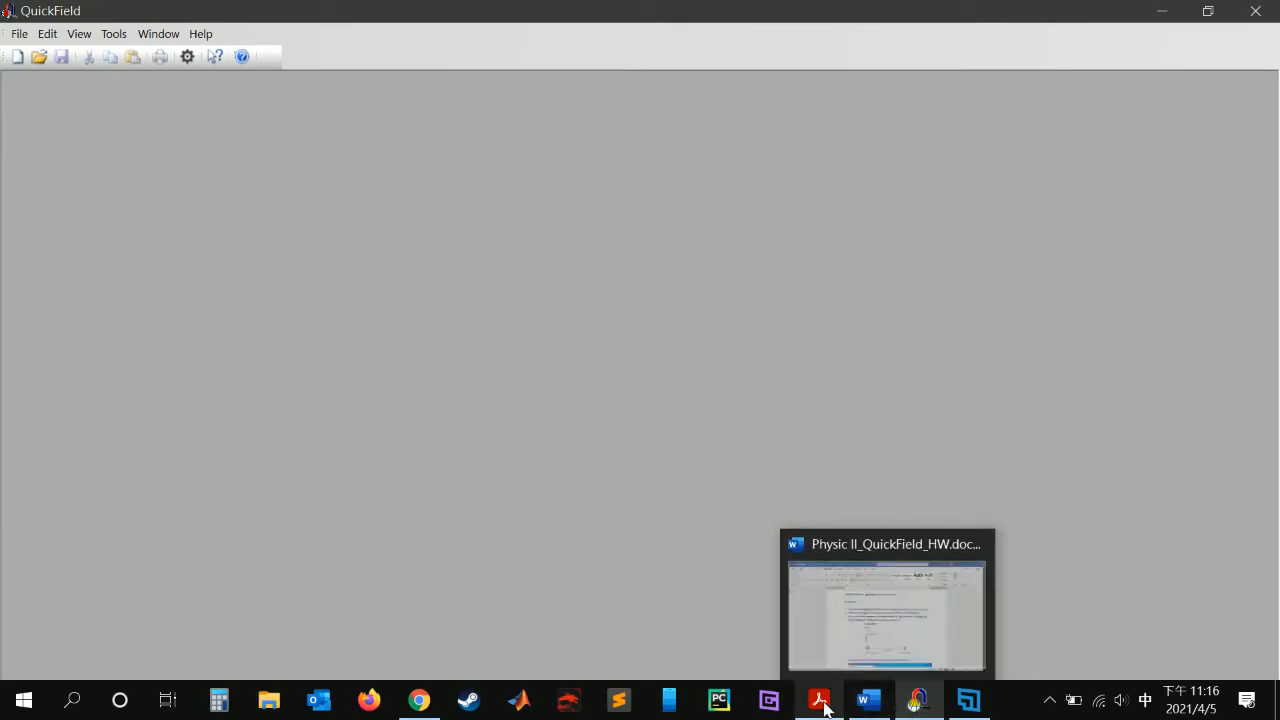
{"action": "left_click", "coordinate": [869, 702]}
{"action": "left_click", "coordinate": [519, 293]}
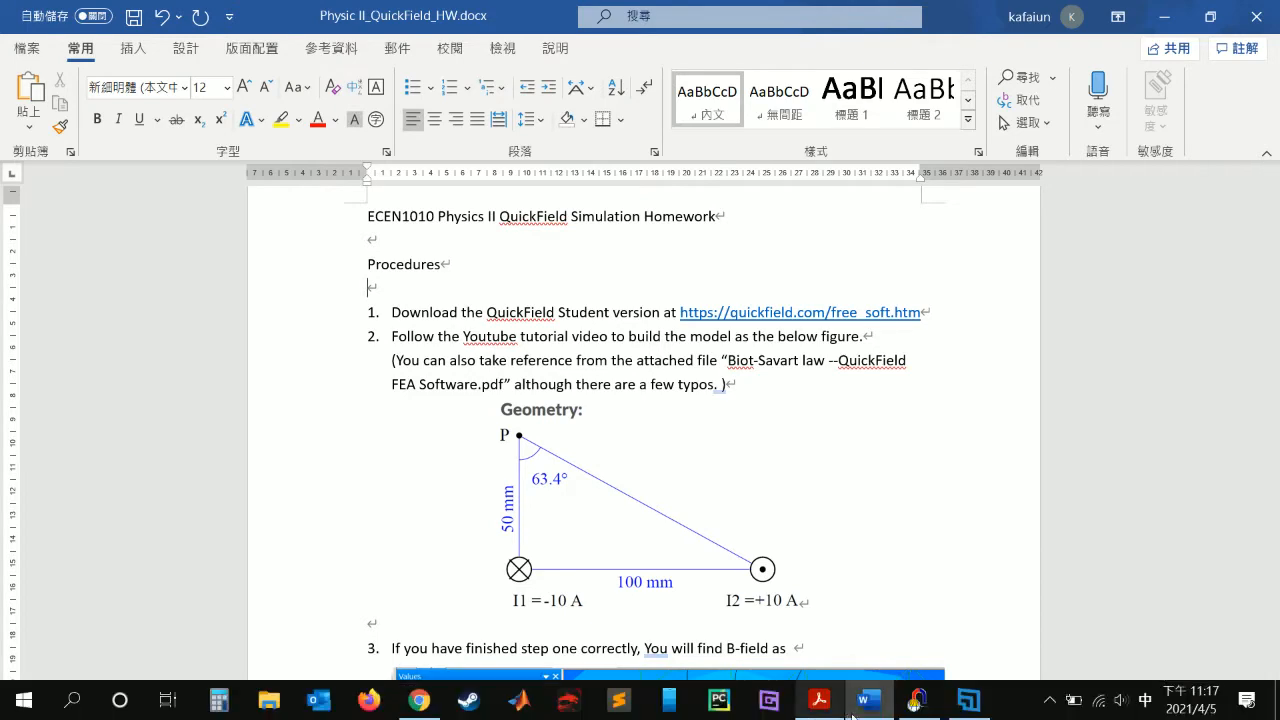
Step: Switch to Acrobat Reader and examine the Biot-Savart law PDF's problem description, geometry figure, given currents and task
{"action": "left_click", "coordinate": [818, 710]}
{"action": "scroll", "coordinate": [457, 430], "scroll_direction": "up", "scroll_amount": 15}
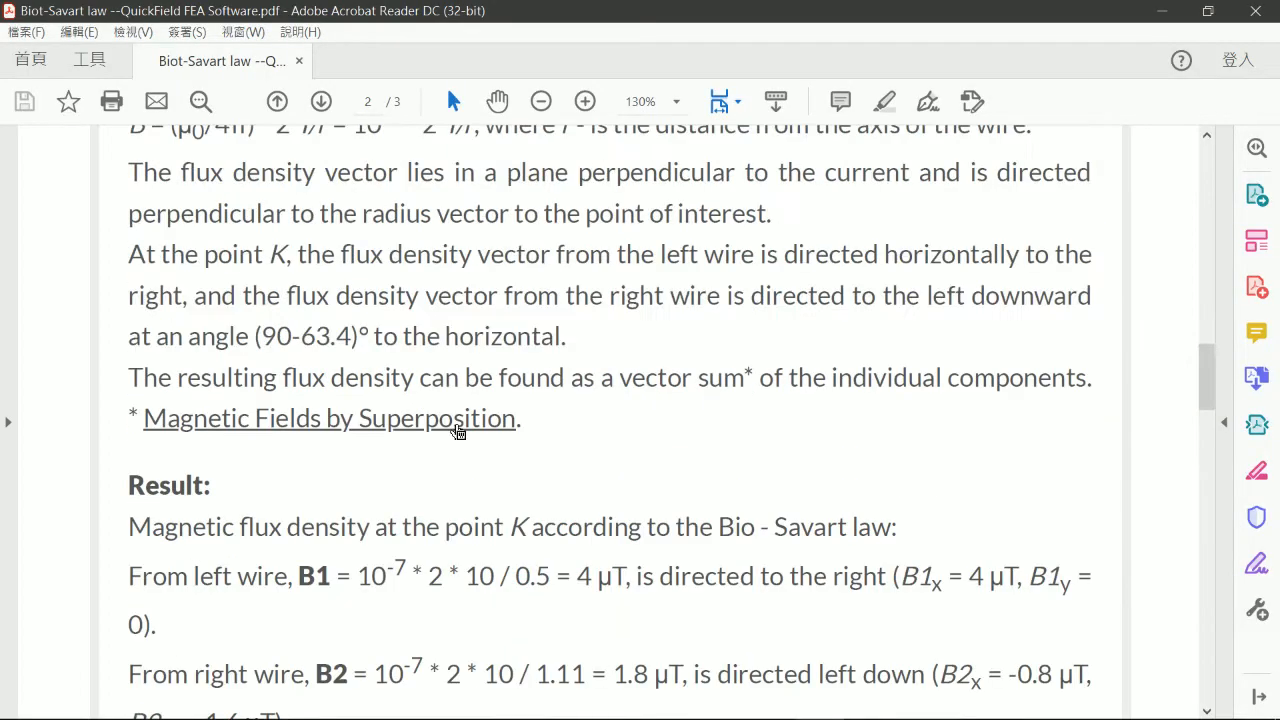
{"action": "scroll", "coordinate": [457, 430], "scroll_direction": "up", "scroll_amount": 2}
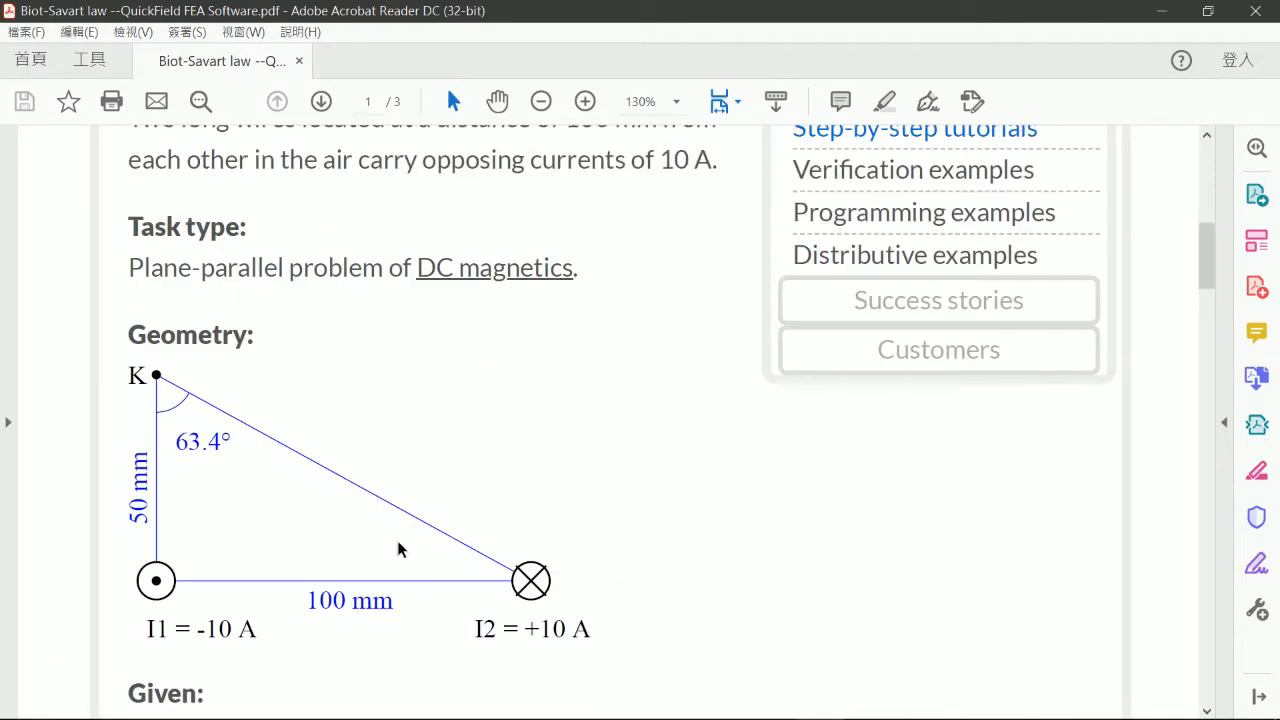
{"action": "scroll", "coordinate": [429, 451], "scroll_direction": "down", "scroll_amount": 6}
{"action": "scroll", "coordinate": [429, 451], "scroll_direction": "up", "scroll_amount": 8}
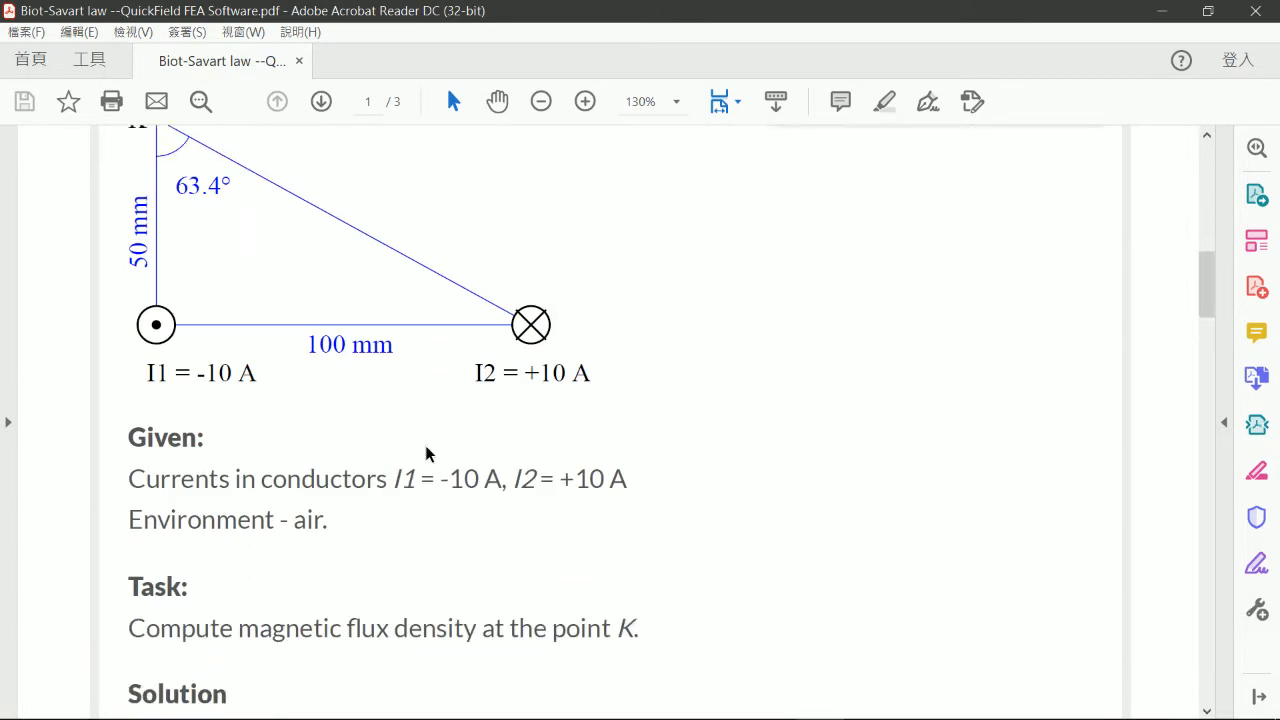
{"action": "scroll", "coordinate": [426, 452], "scroll_direction": "up", "scroll_amount": 3}
{"action": "scroll", "coordinate": [426, 452], "scroll_direction": "up", "scroll_amount": 3}
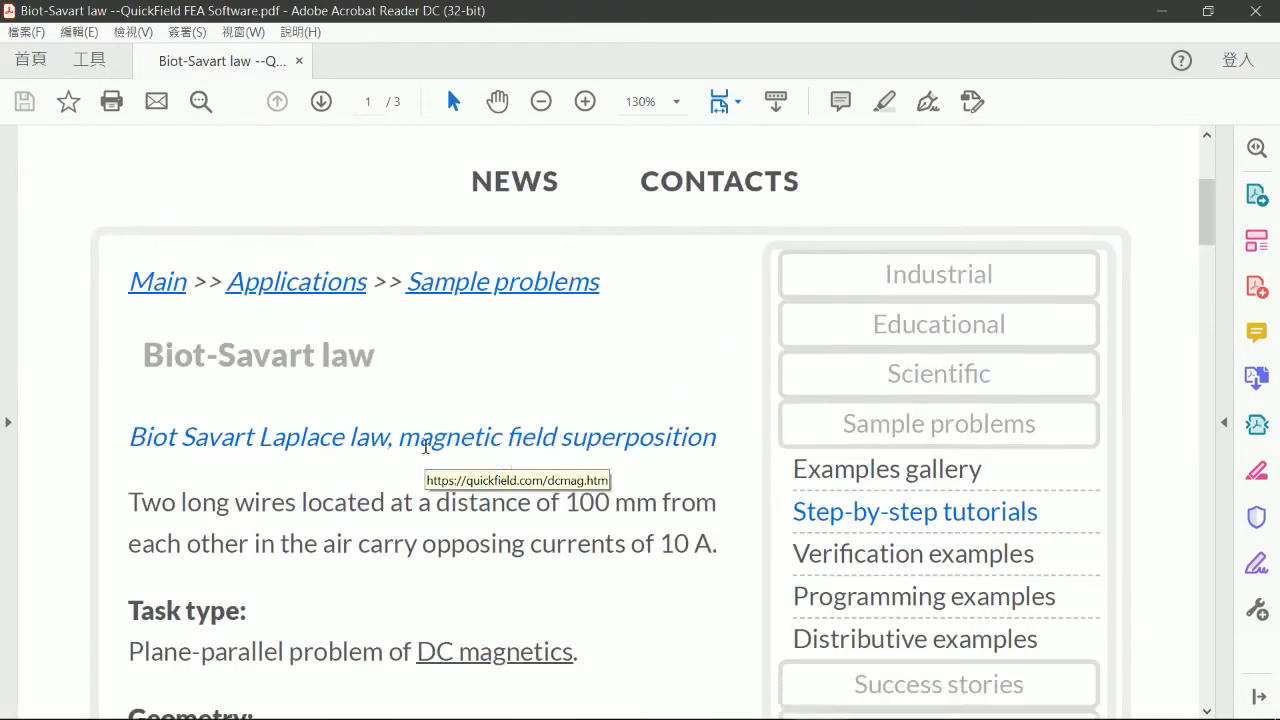
{"action": "scroll", "coordinate": [716, 533], "scroll_direction": "down", "scroll_amount": 1}
{"action": "scroll", "coordinate": [540, 508], "scroll_direction": "up", "scroll_amount": 5}
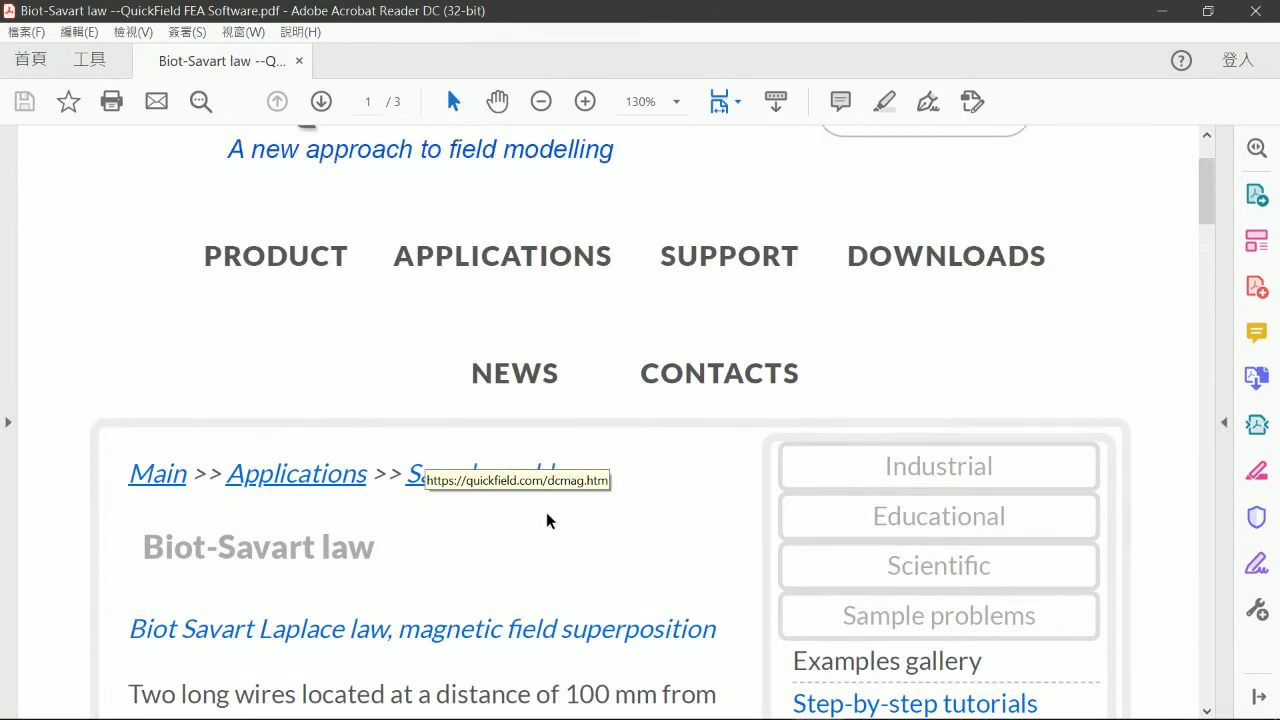
{"action": "scroll", "coordinate": [457, 491], "scroll_direction": "down", "scroll_amount": 4}
{"action": "scroll", "coordinate": [469, 493], "scroll_direction": "down", "scroll_amount": 15}
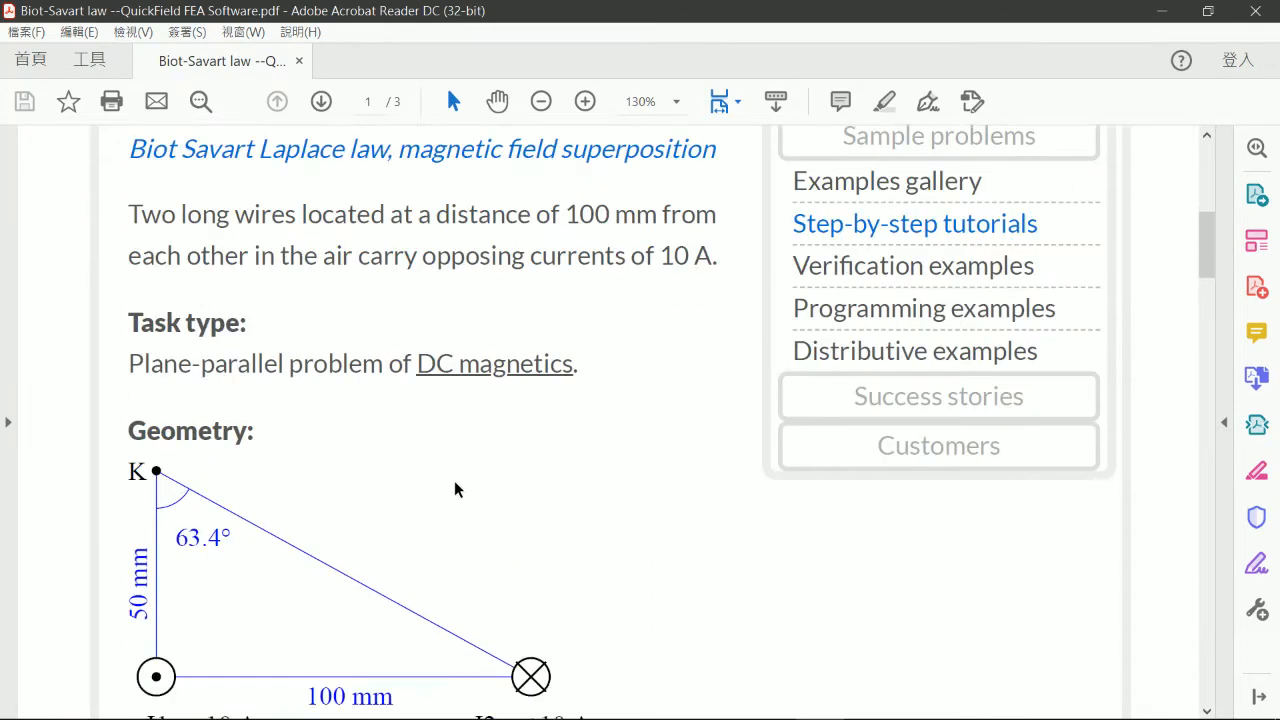
{"action": "scroll", "coordinate": [454, 481], "scroll_direction": "down", "scroll_amount": 1}
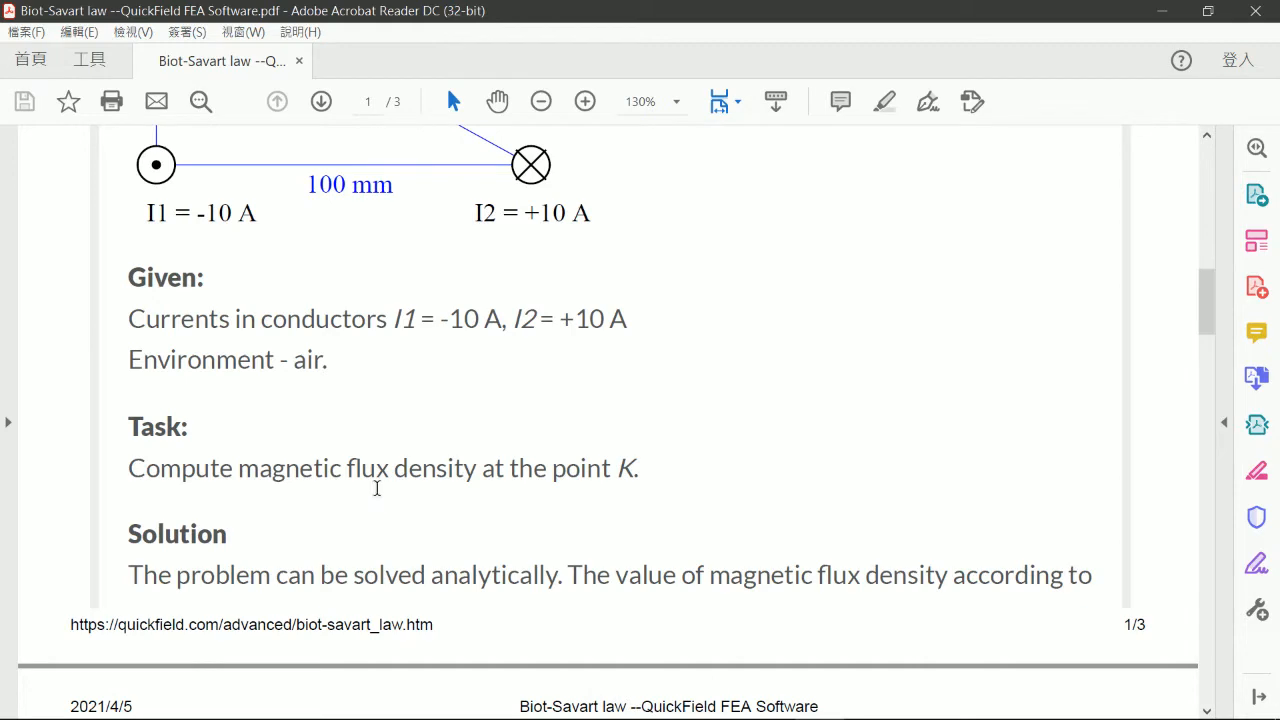
{"action": "scroll", "coordinate": [377, 488], "scroll_direction": "up", "scroll_amount": 3}
{"action": "scroll", "coordinate": [372, 485], "scroll_direction": "up", "scroll_amount": 1}
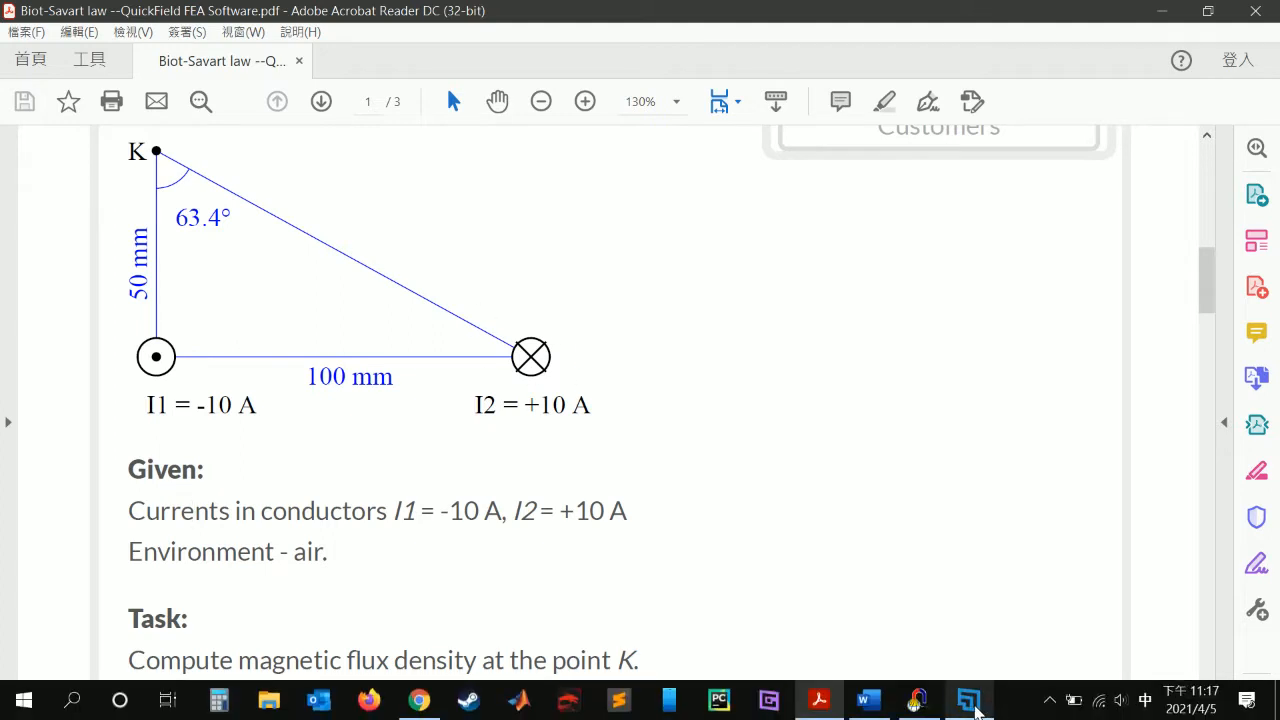
Step: Compare the wire current directions in the Word homework figure with the geometry figure in the Acrobat Reader PDF
{"action": "left_click", "coordinate": [866, 703]}
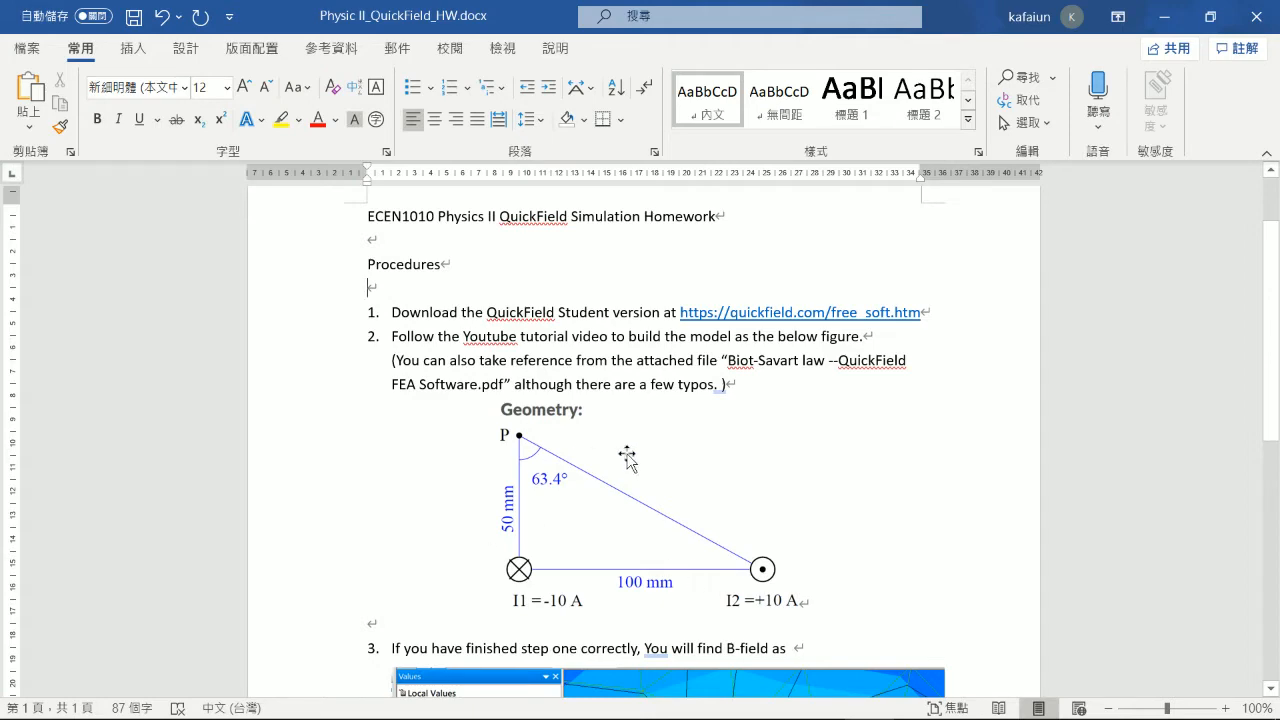
{"action": "left_click", "coordinate": [1161, 17]}
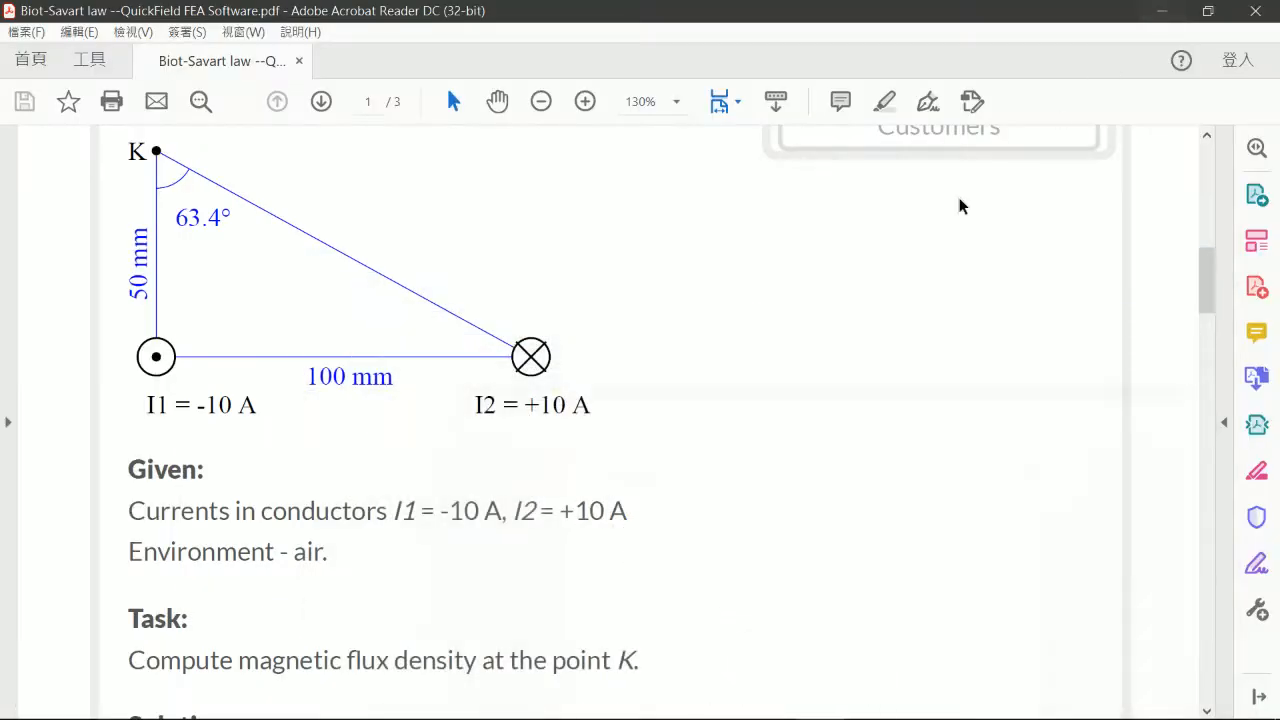
{"action": "scroll", "coordinate": [380, 469], "scroll_direction": "down", "scroll_amount": 1}
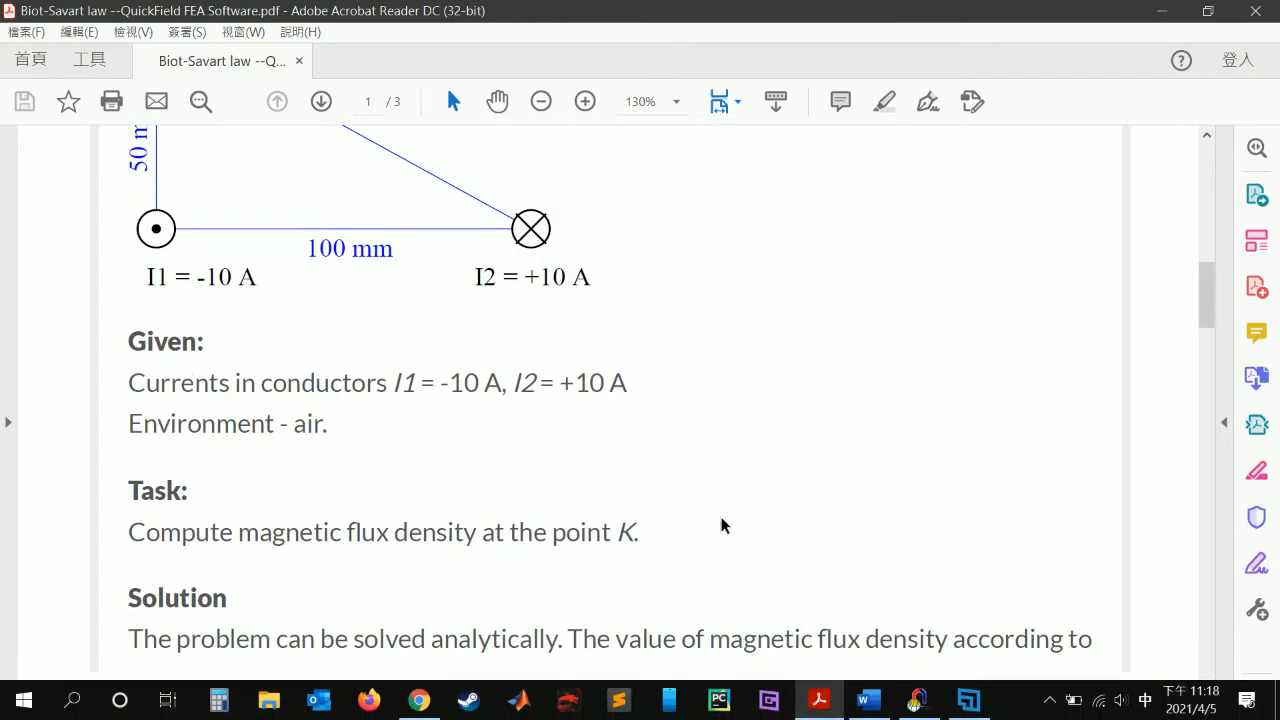
{"action": "scroll", "coordinate": [724, 526], "scroll_direction": "up", "scroll_amount": 1}
{"action": "scroll", "coordinate": [724, 526], "scroll_direction": "up", "scroll_amount": 2}
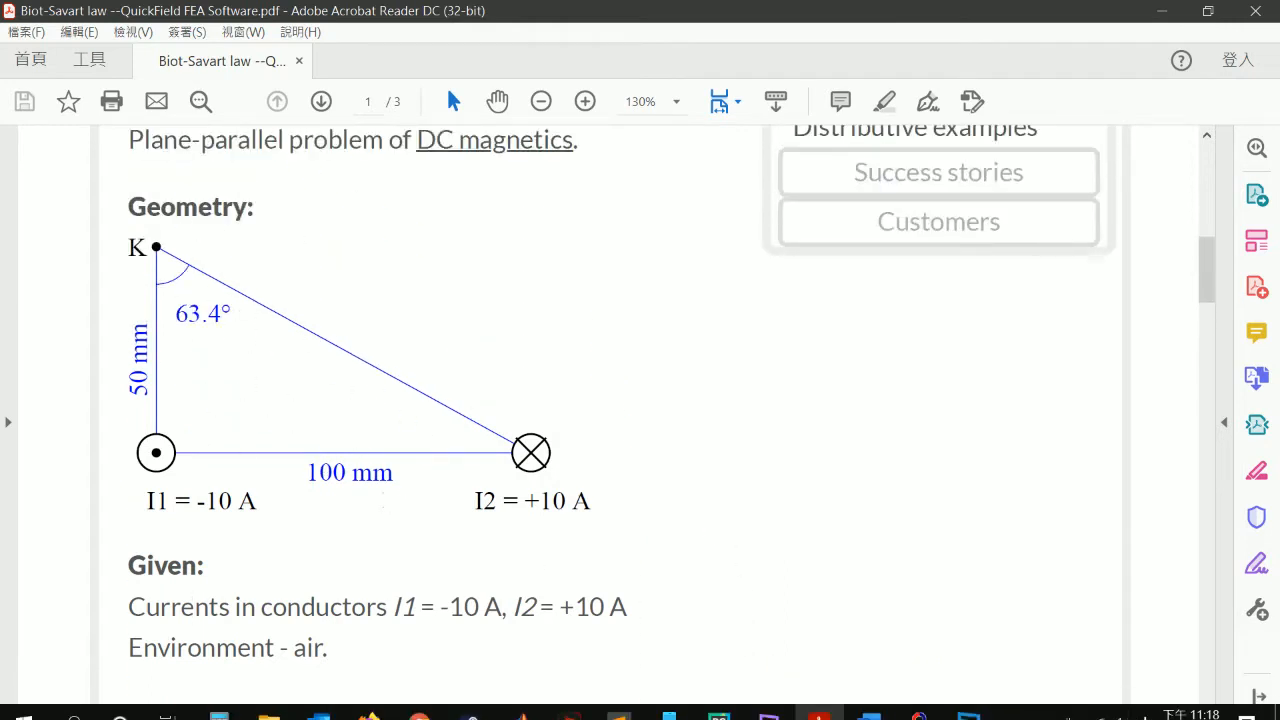
Step: Switch to QuickField, start a new problem with the file name BiotSavartLaw, and continue to its general settings
{"action": "left_click", "coordinate": [919, 700]}
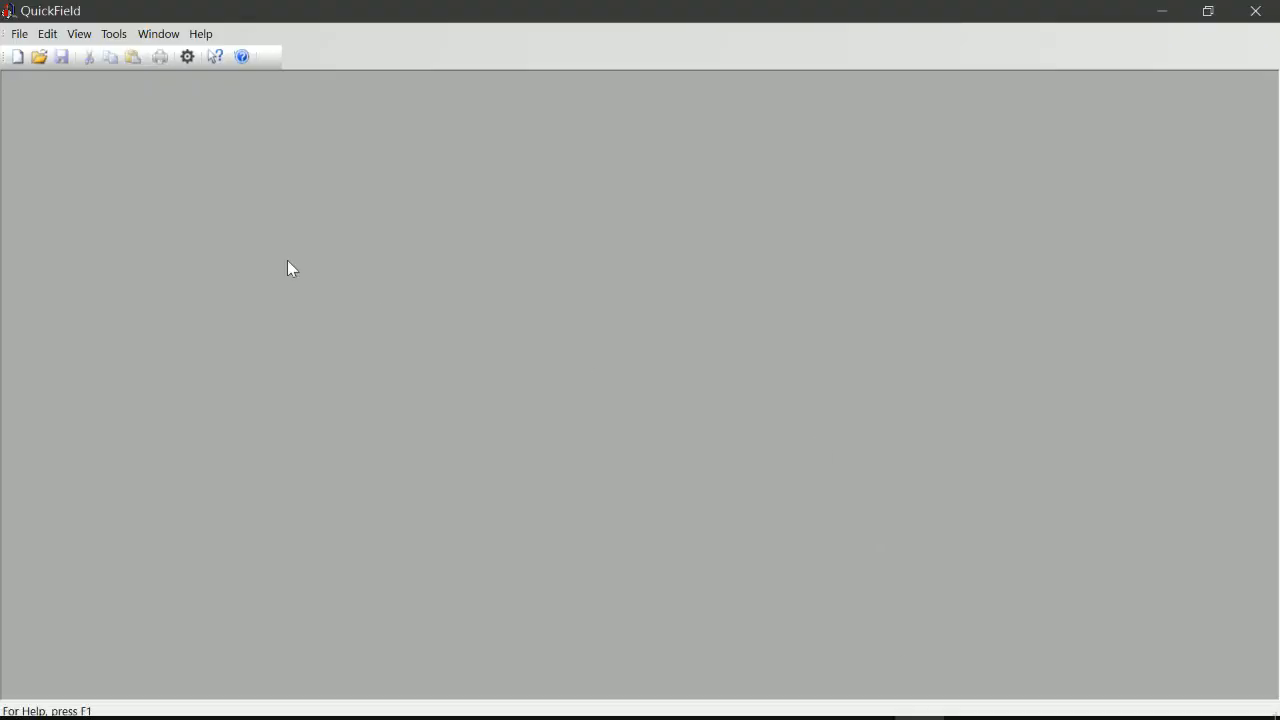
{"action": "left_click", "coordinate": [17, 58]}
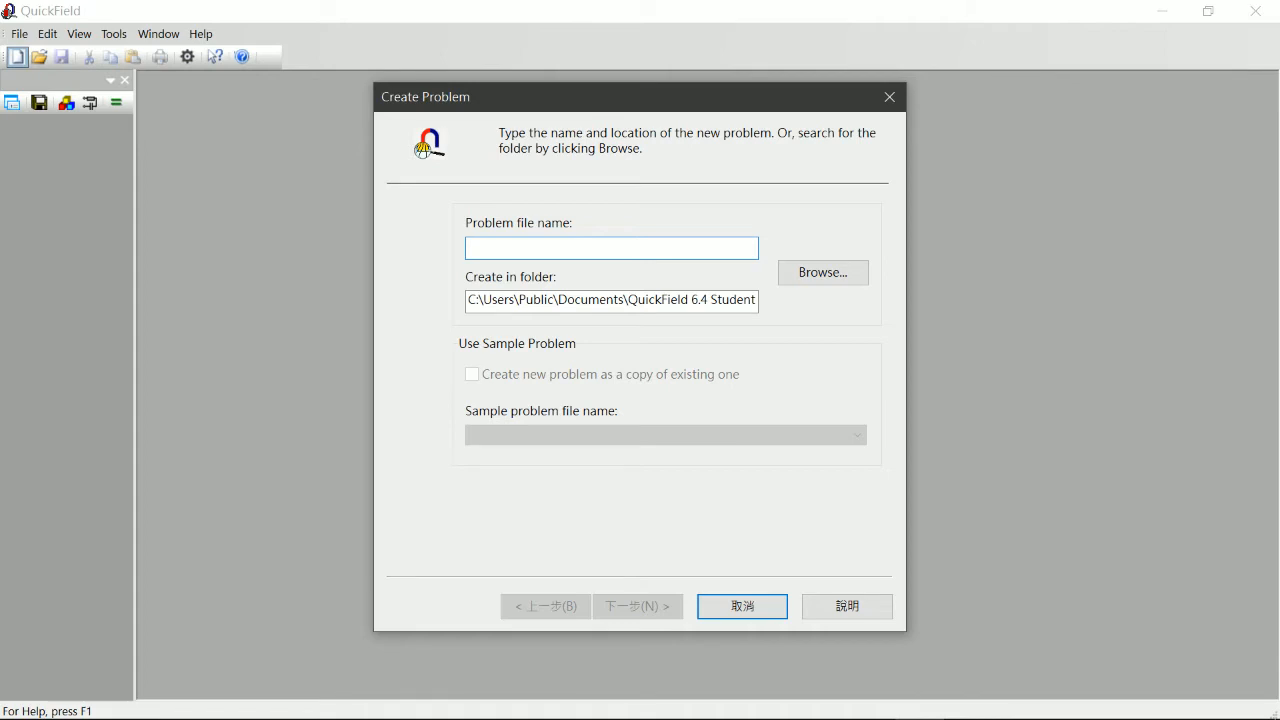
{"action": "type", "text": "BiotSavartLaw"}
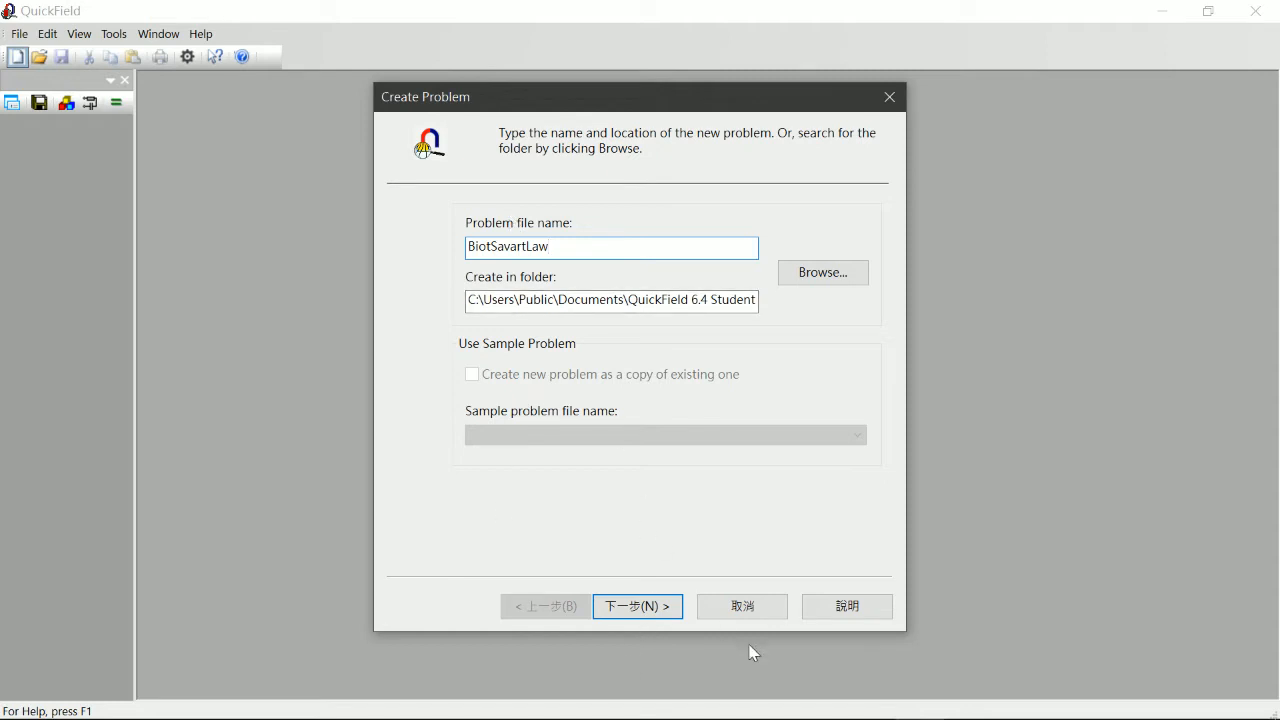
{"action": "left_click", "coordinate": [646, 606]}
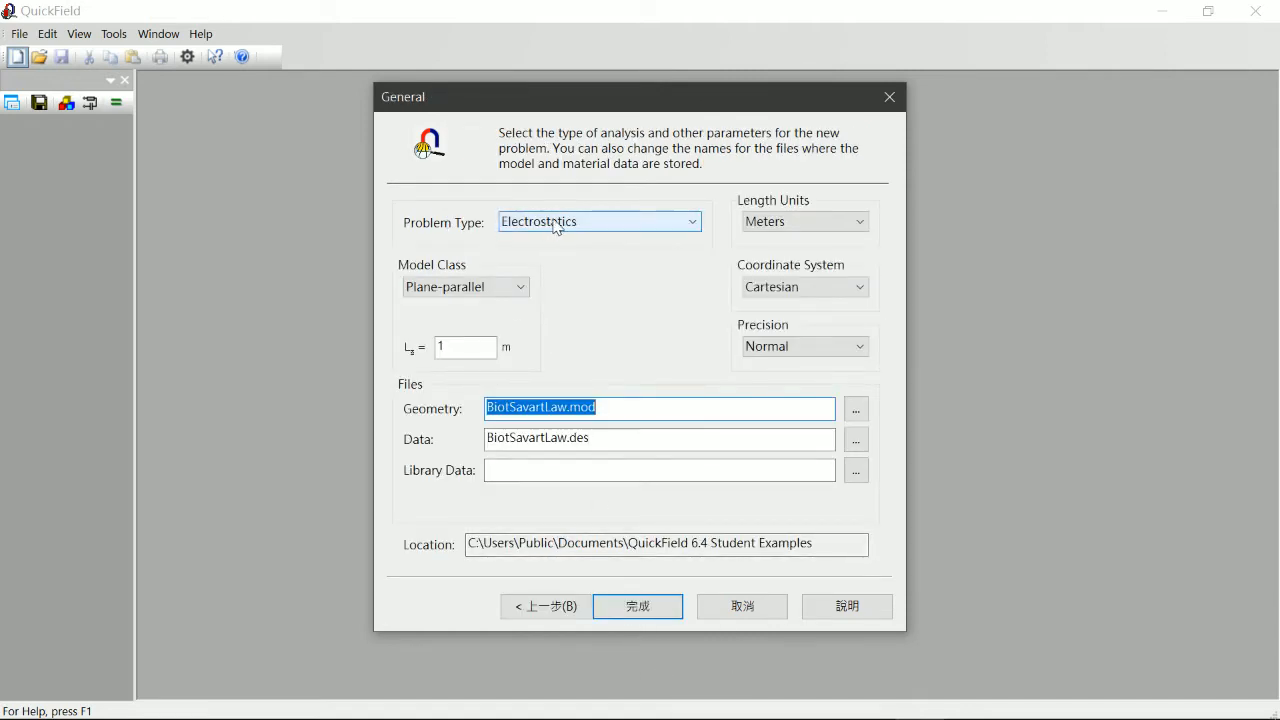
Step: Set the problem type to Magnetostatics and finish creating the BiotSavartLaw problem
{"action": "left_click", "coordinate": [589, 227]}
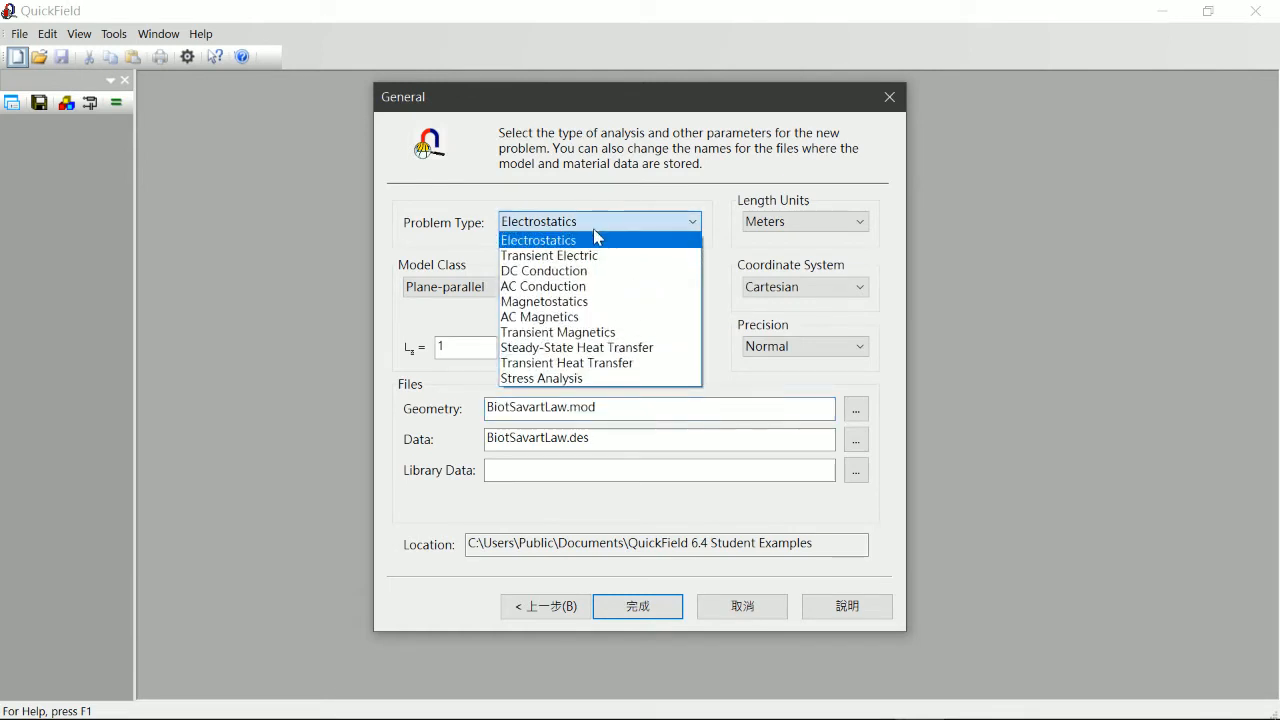
{"action": "left_click", "coordinate": [585, 302]}
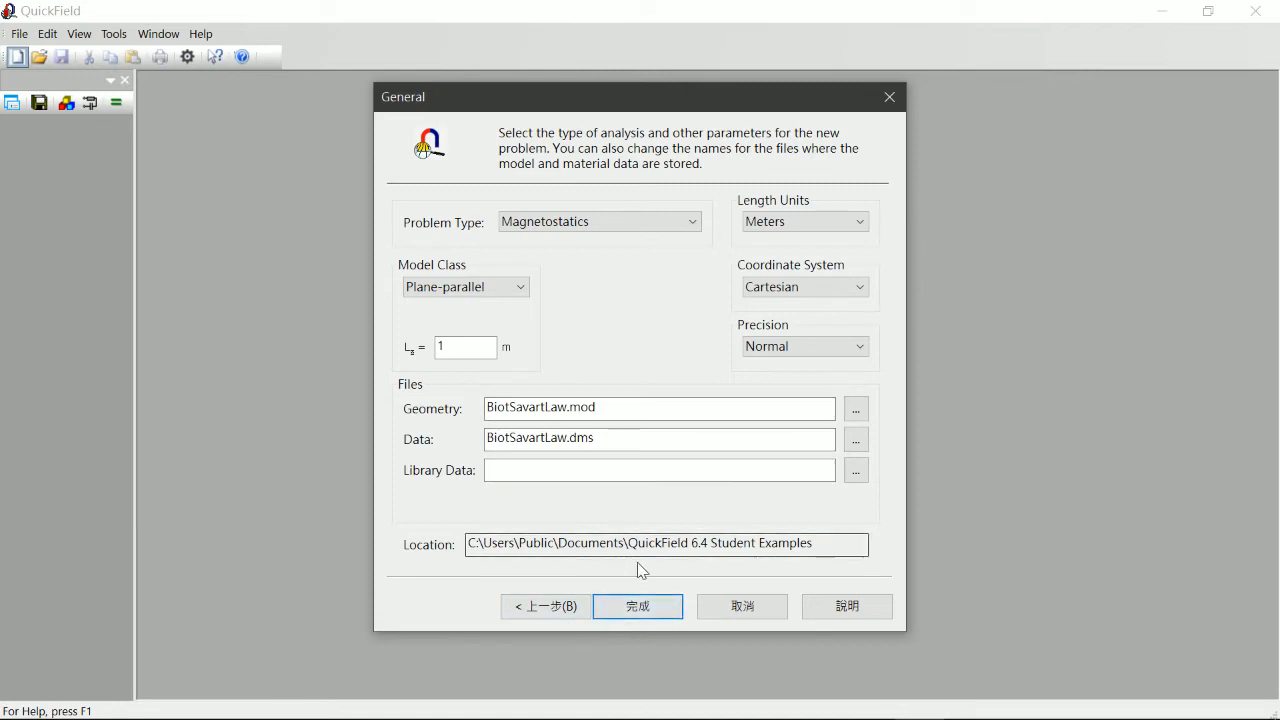
{"action": "left_click", "coordinate": [616, 613]}
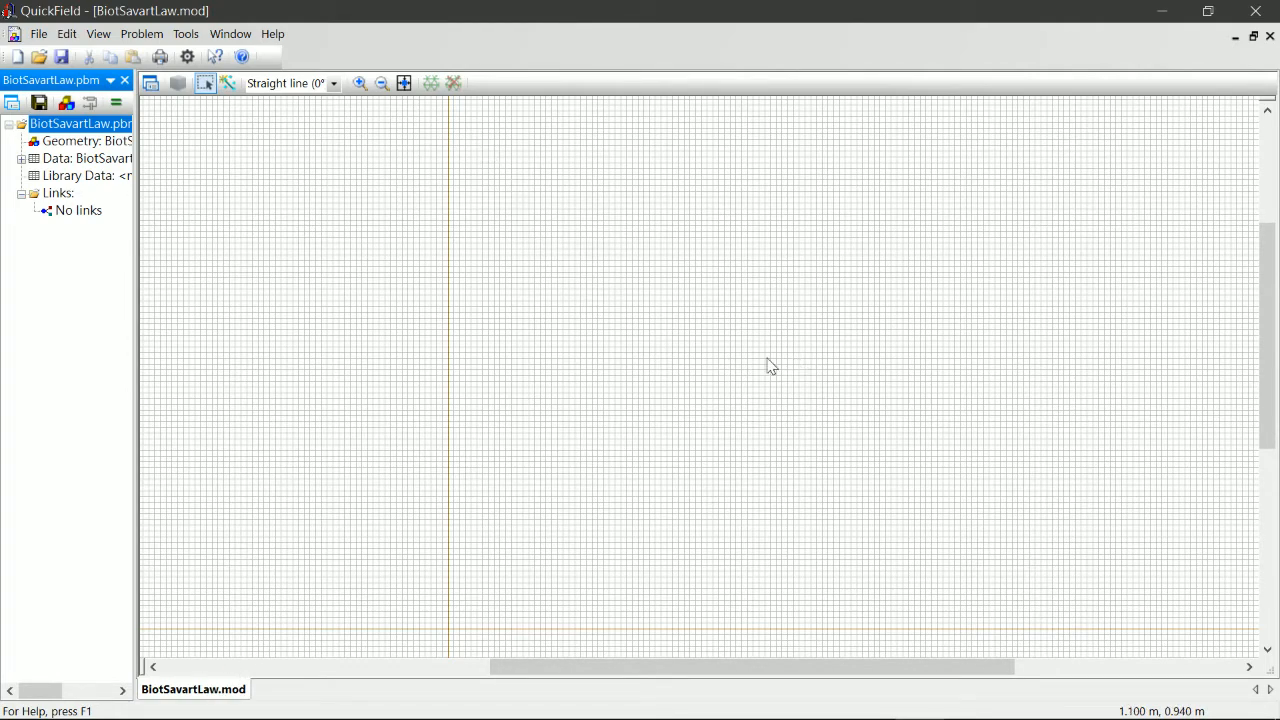
Step: Start inserting vertices in the geometry model and add one at the origin, x = 0, y = 0
{"action": "left_click", "coordinate": [229, 85]}
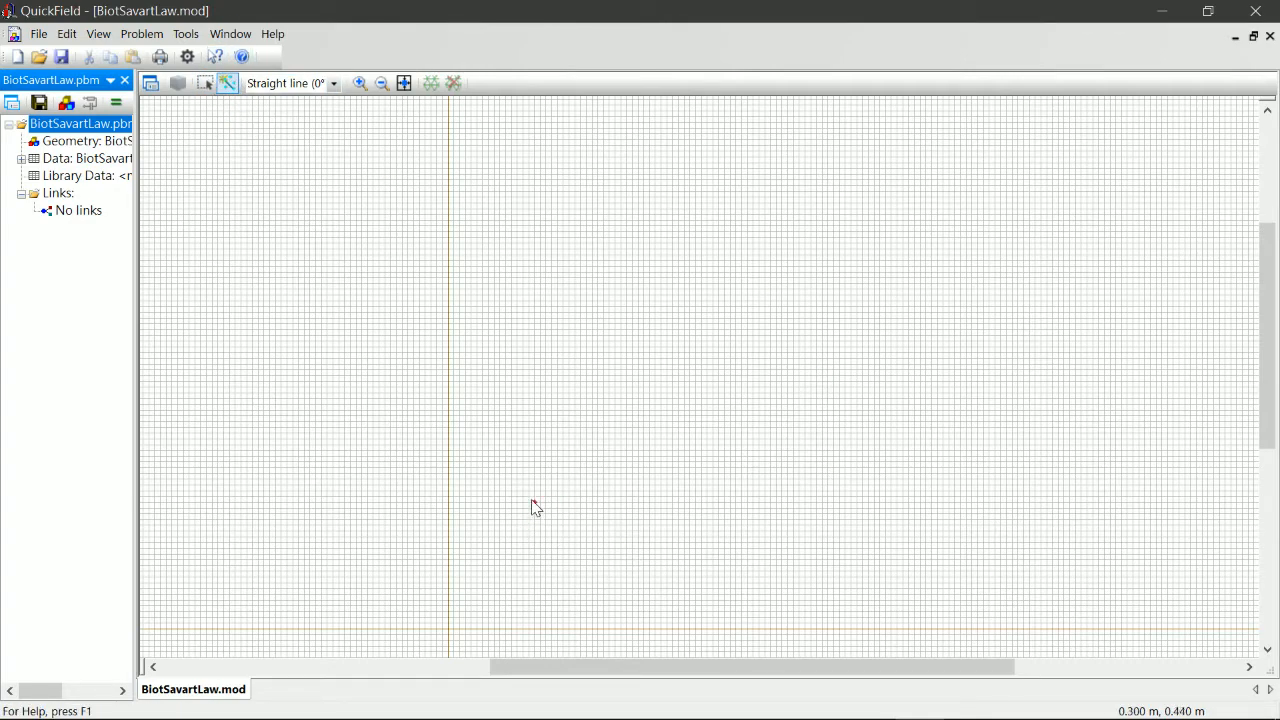
{"action": "right_click", "coordinate": [575, 458]}
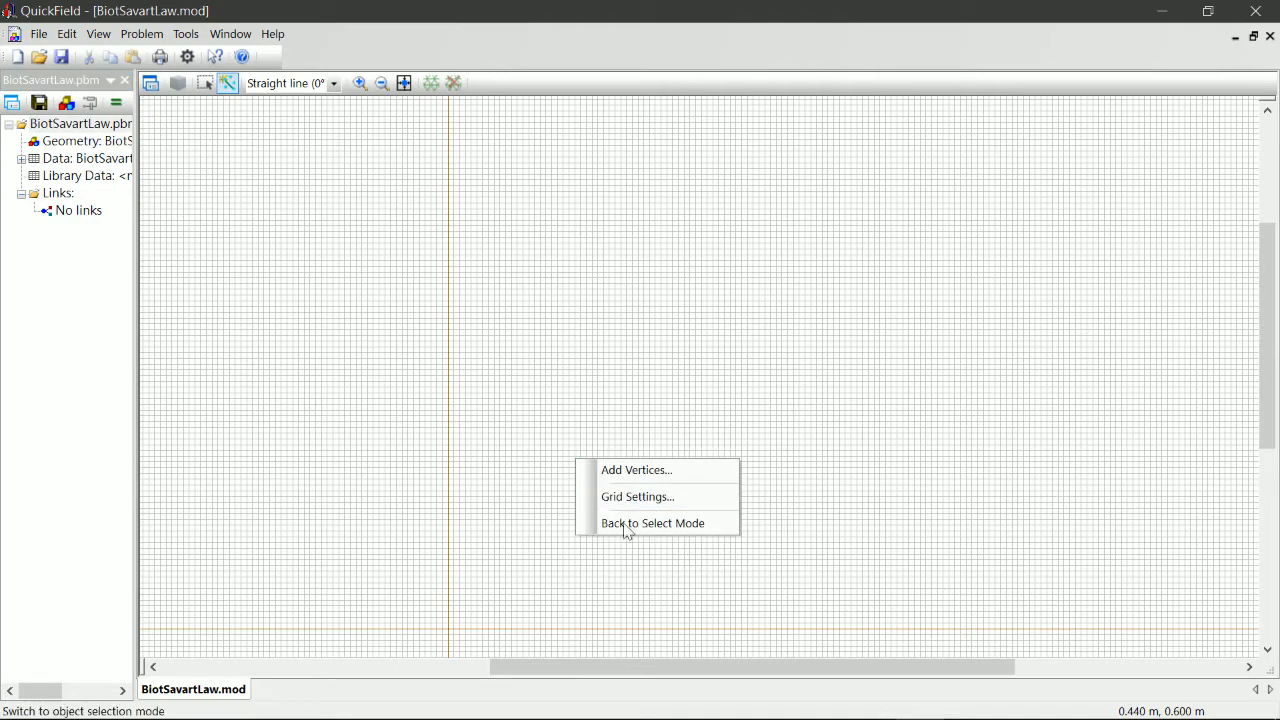
{"action": "left_click", "coordinate": [651, 476]}
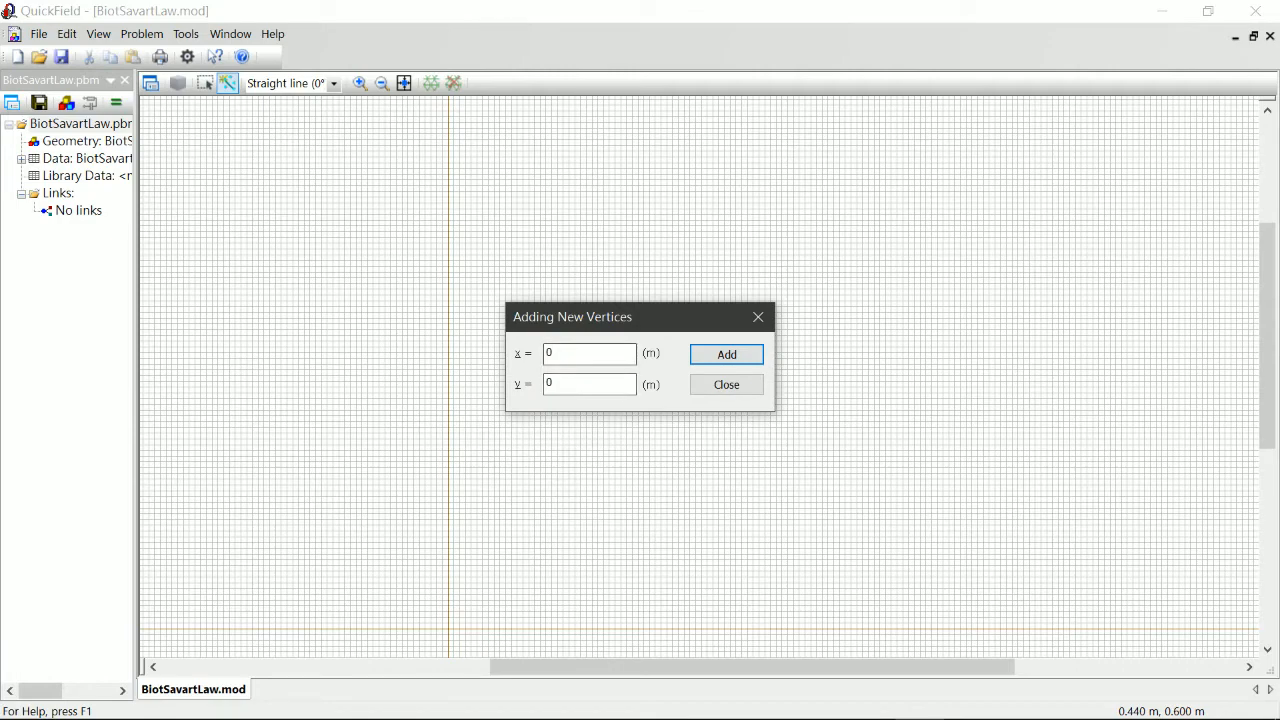
{"action": "left_click", "coordinate": [729, 355]}
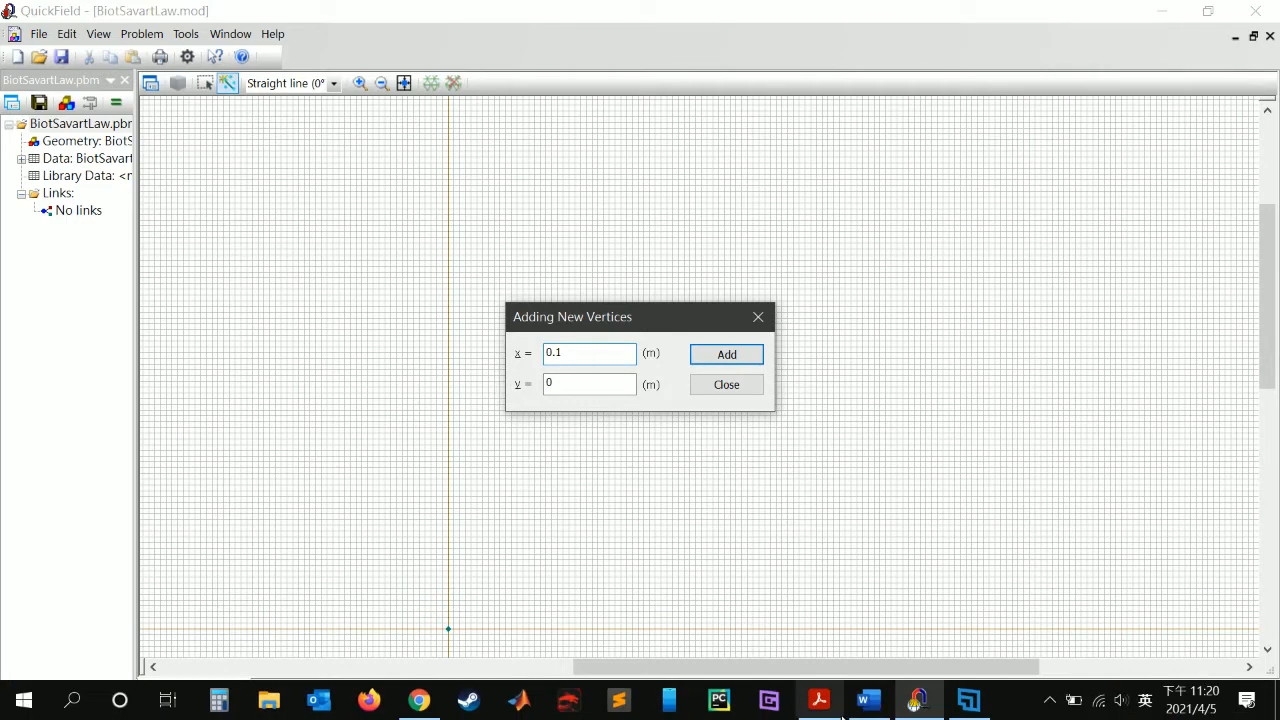
Step: Check the wire spacing in the Acrobat Reader PDF, return to QuickField and add a vertex at x = 0.1 m, y = 0
{"action": "left_click", "coordinate": [819, 699]}
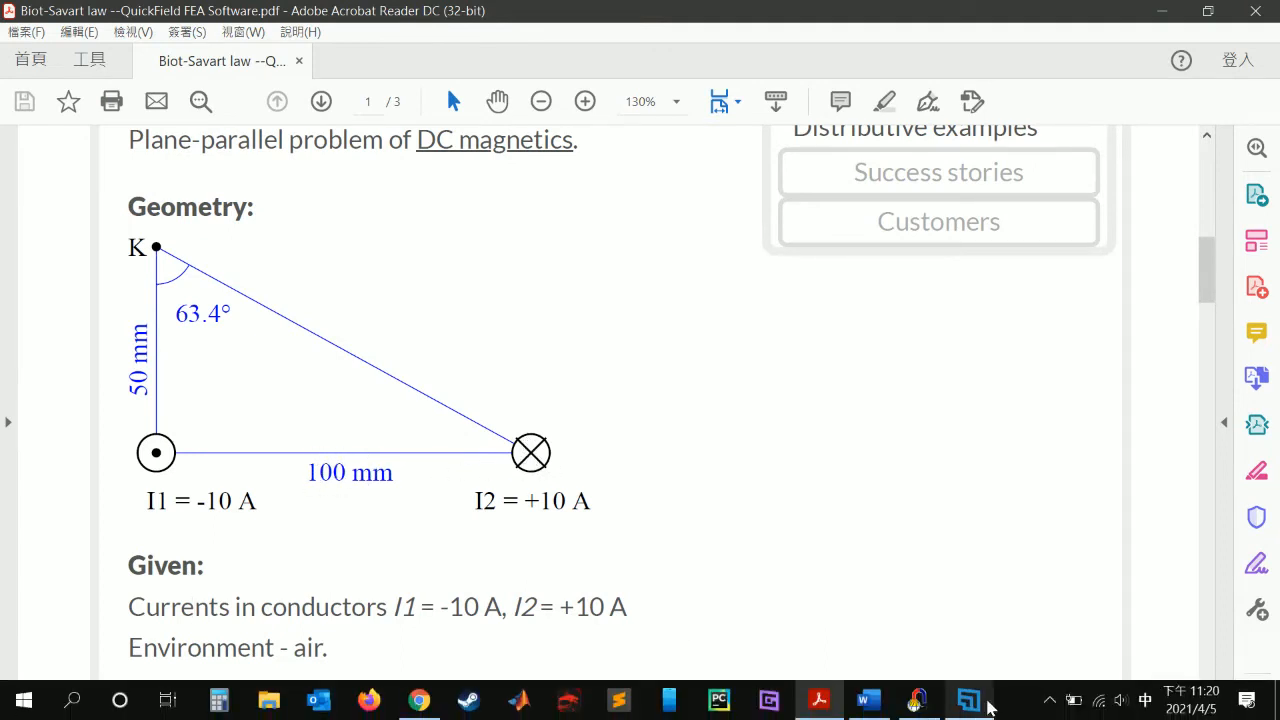
{"action": "left_click", "coordinate": [918, 700]}
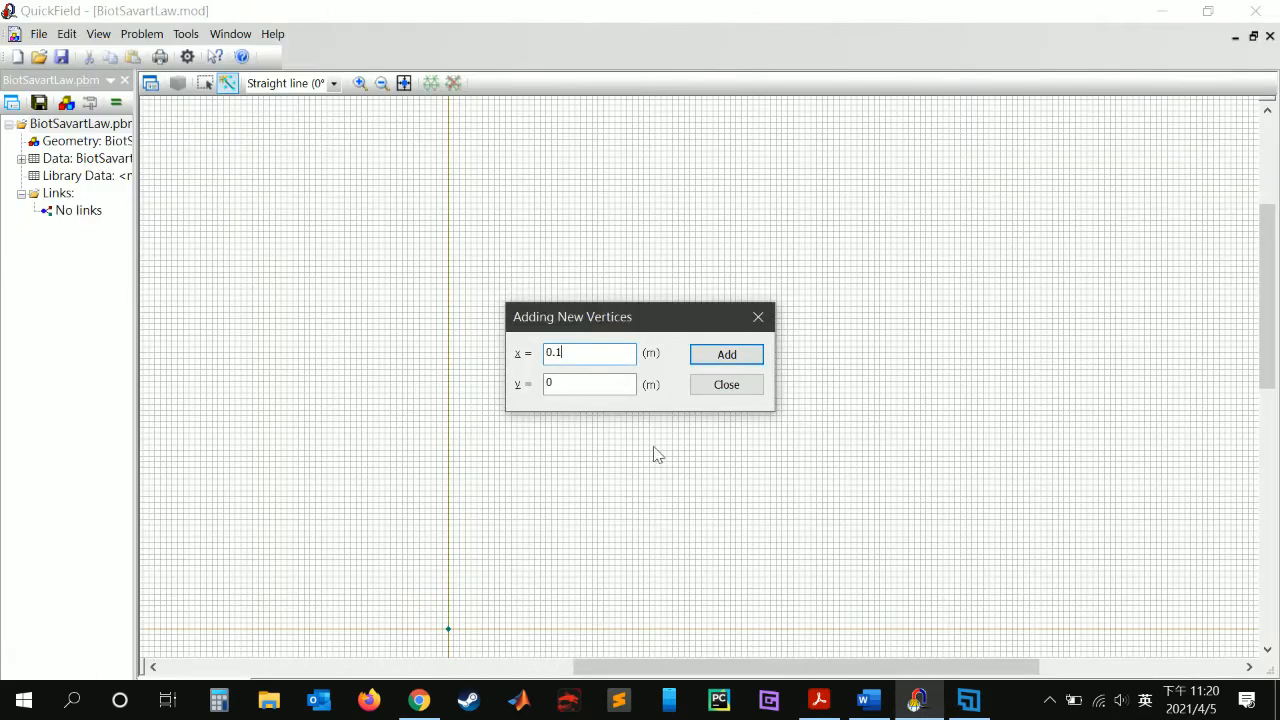
{"action": "left_click", "coordinate": [727, 354]}
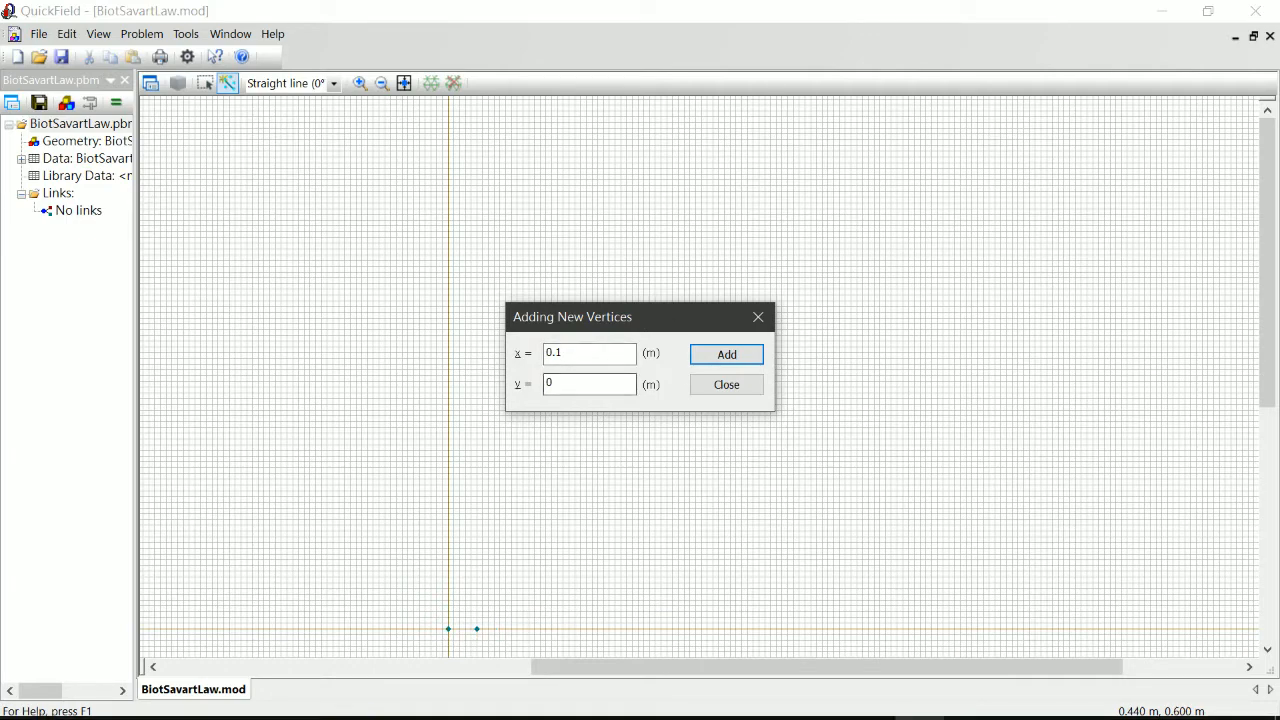
Step: Review the geometry figures in the Acrobat Reader PDF and the Word homework document, and return to QuickField
{"action": "mouse_move", "coordinate": [938, 710]}
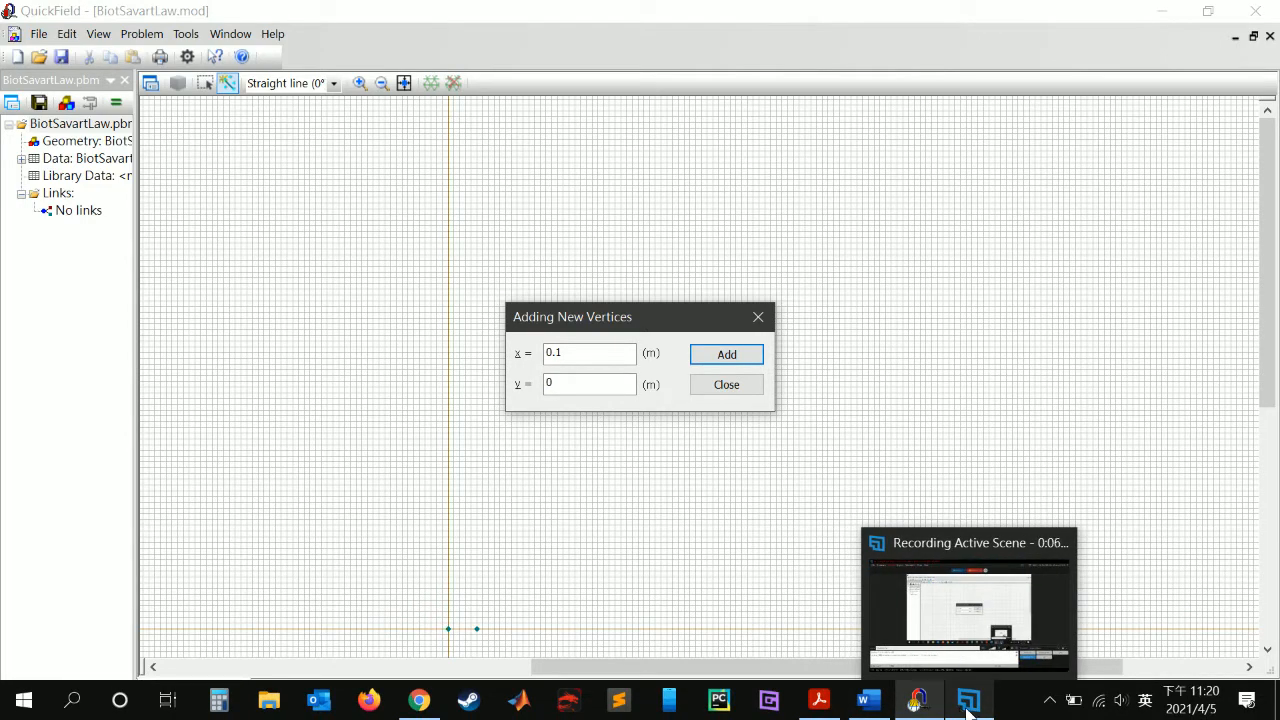
{"action": "left_click", "coordinate": [822, 705]}
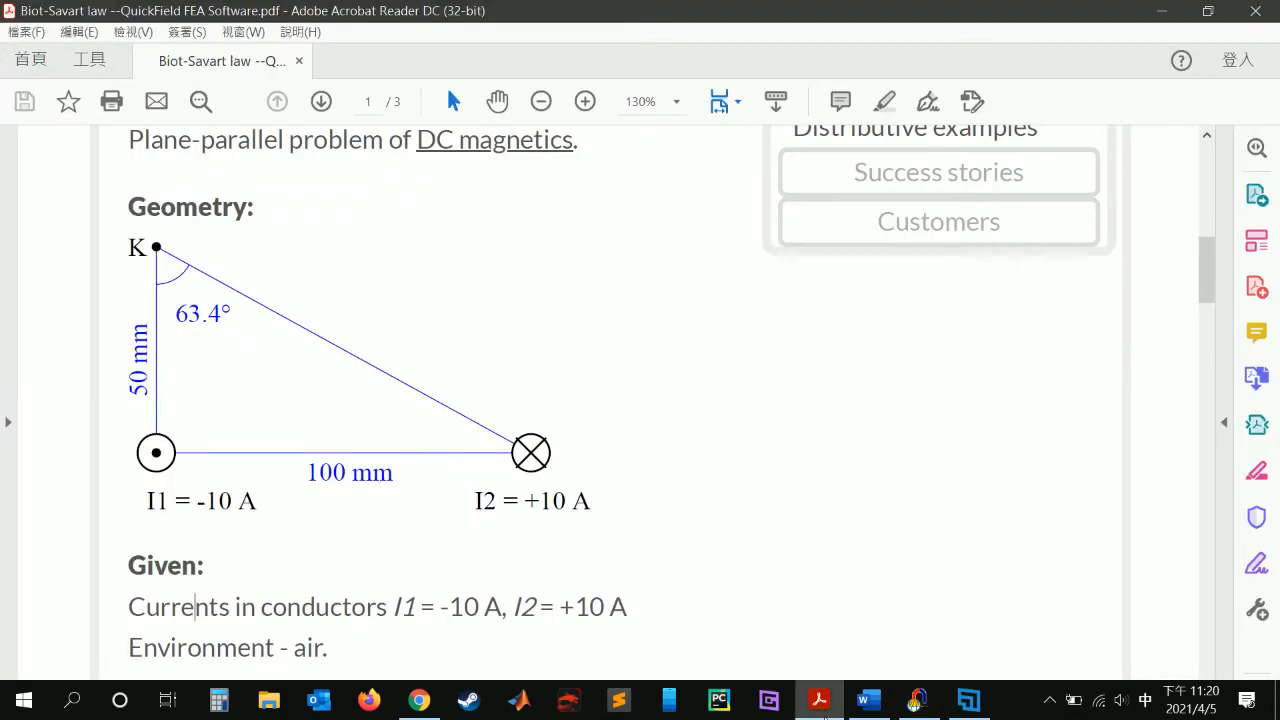
{"action": "left_click", "coordinate": [862, 712]}
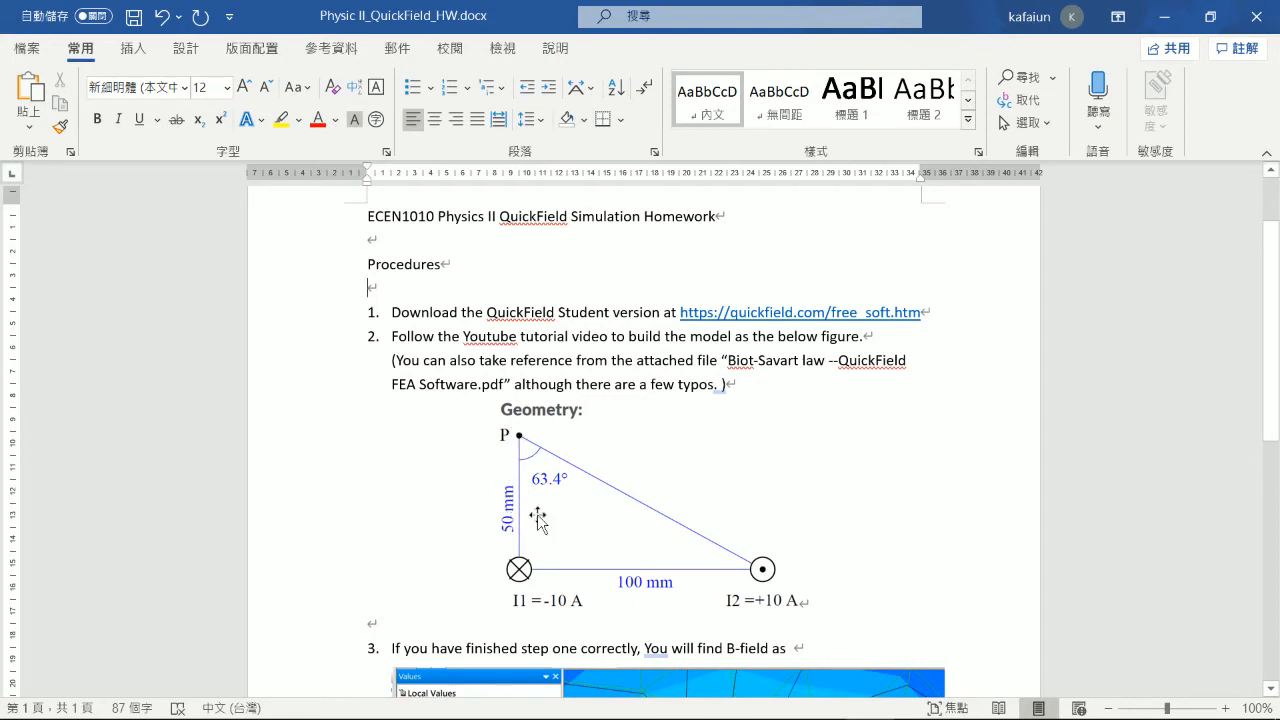
{"action": "mouse_move", "coordinate": [945, 713]}
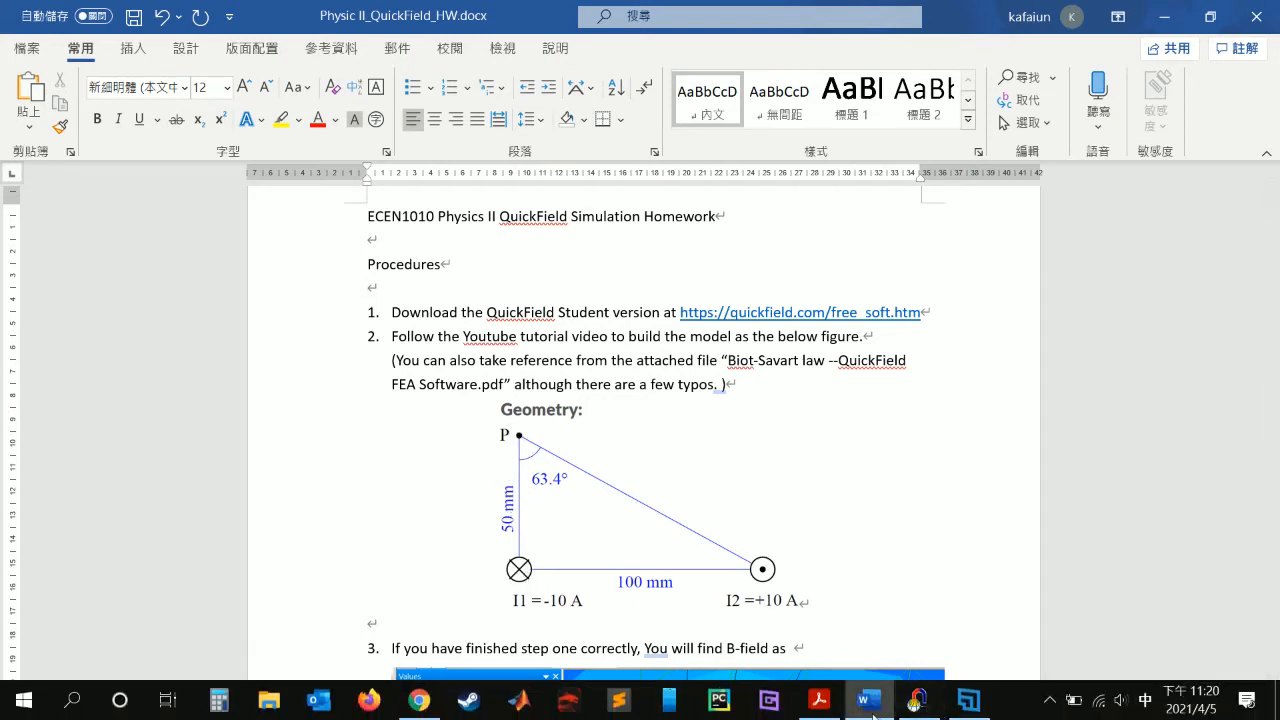
{"action": "left_click", "coordinate": [914, 700]}
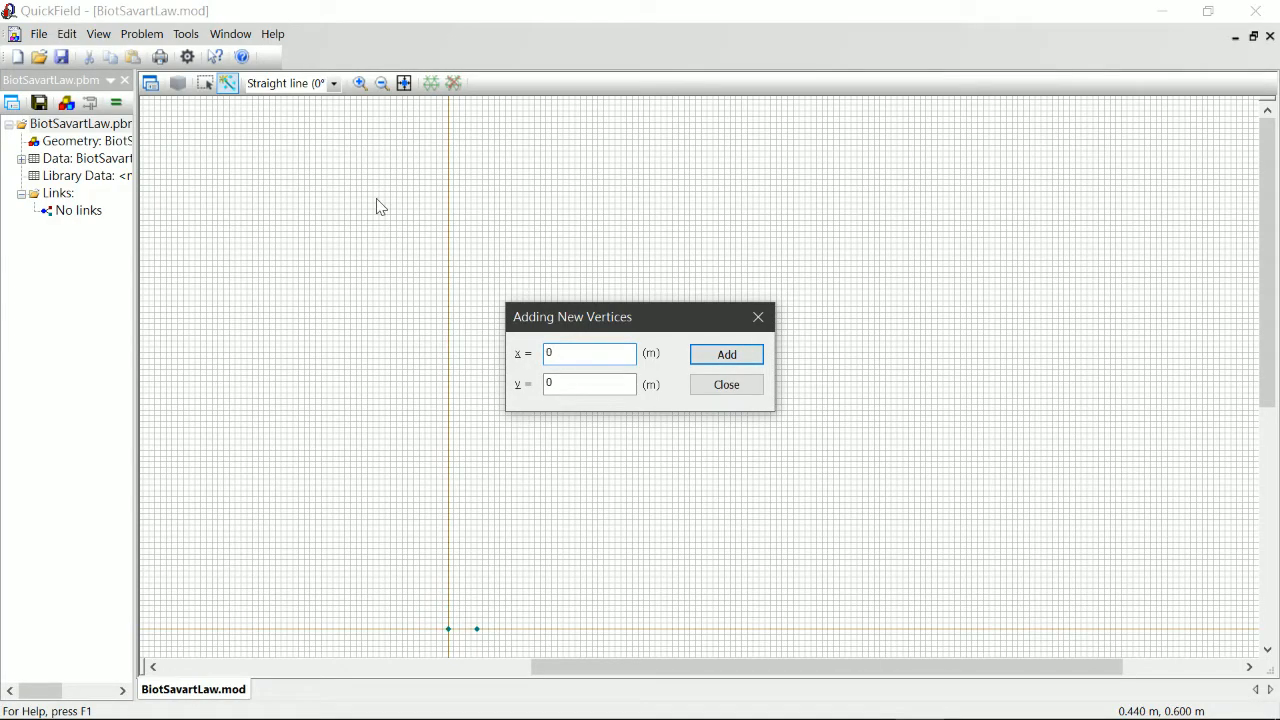
Step: Add a third vertex at x = 0, y = 0.05 m and finish adding vertices
{"action": "key", "text": "Tab"}
{"action": "type", "text": "0"}
{"action": "left_click", "coordinate": [744, 358]}
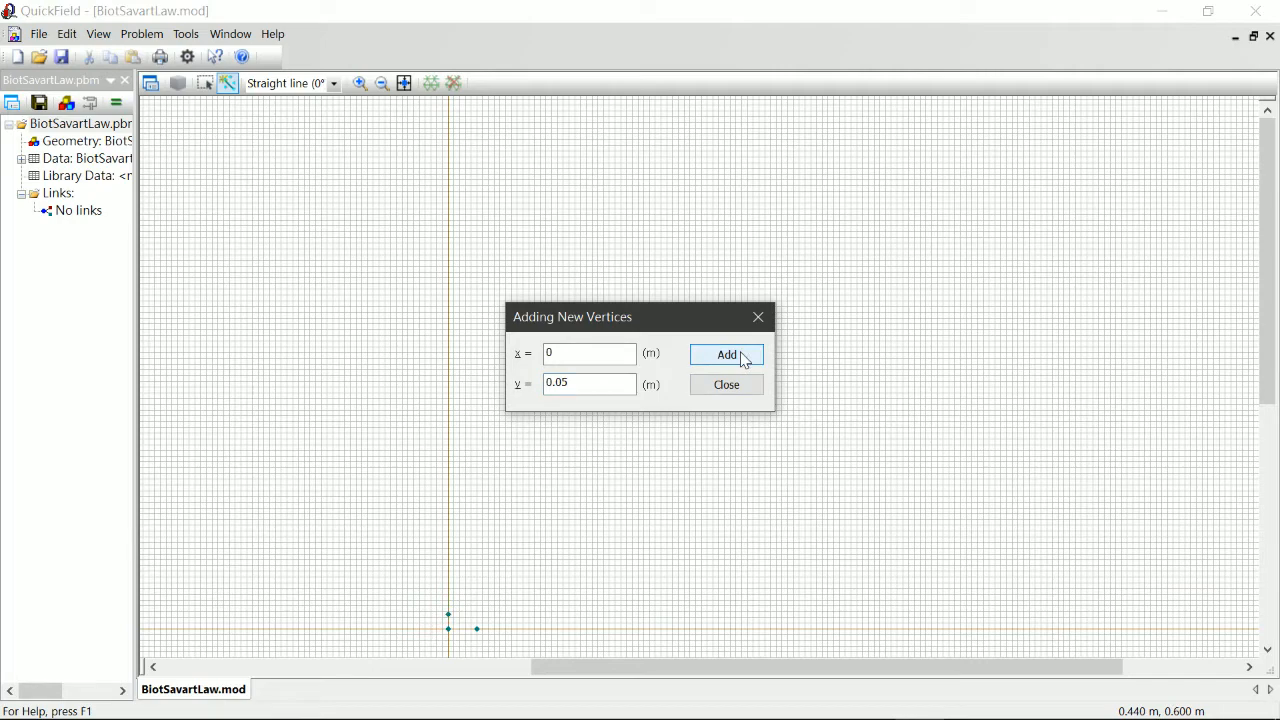
{"action": "left_click", "coordinate": [724, 389]}
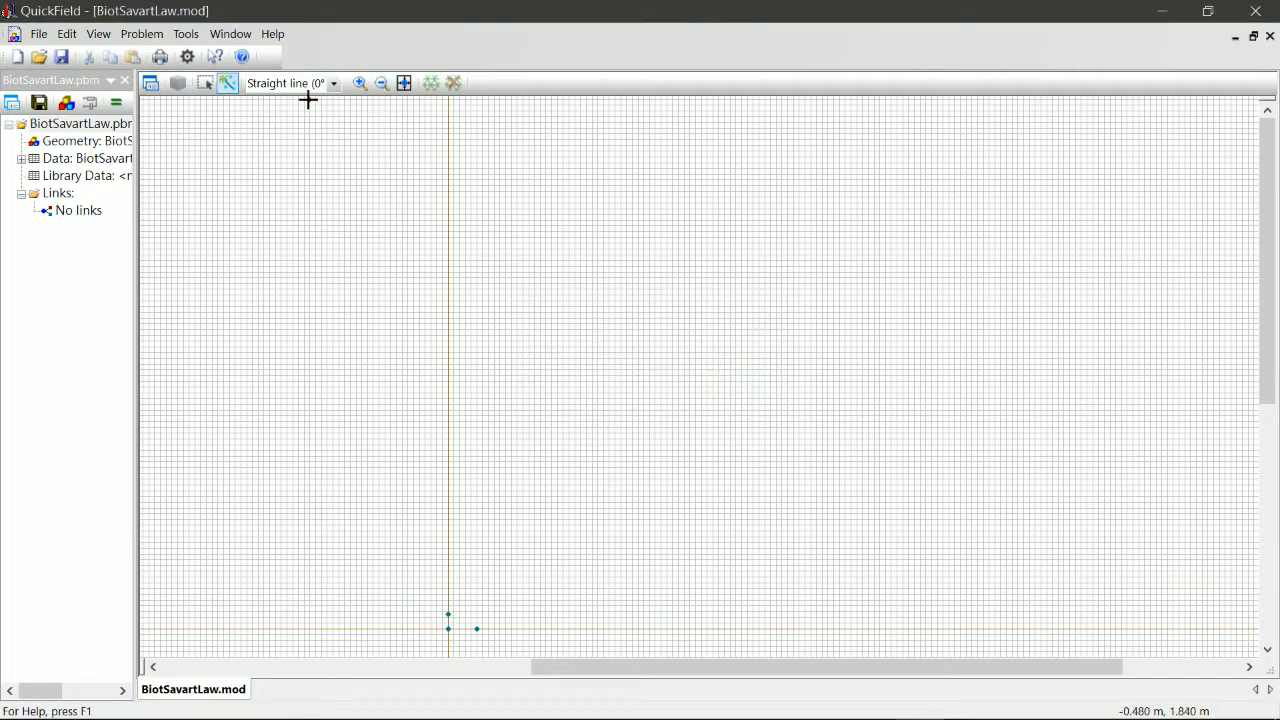
Step: Label the vertex at the origin as I- in its properties
{"action": "left_click", "coordinate": [405, 85]}
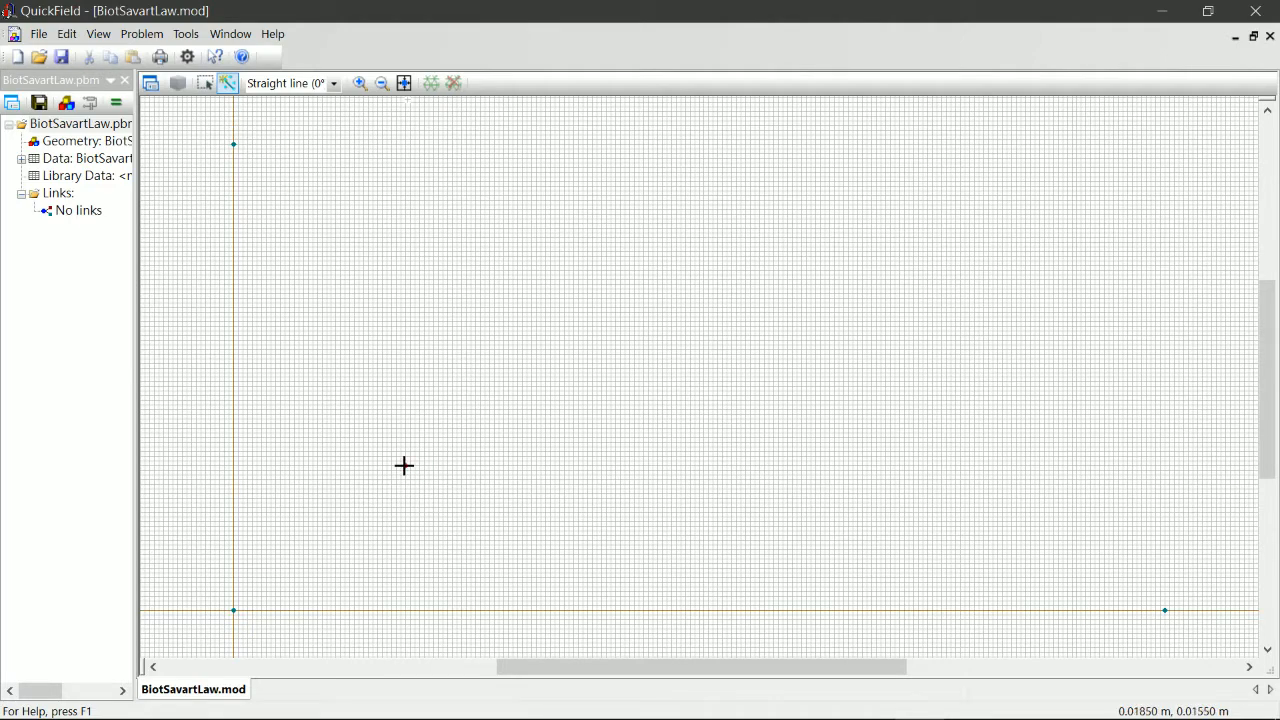
{"action": "left_click", "coordinate": [207, 84]}
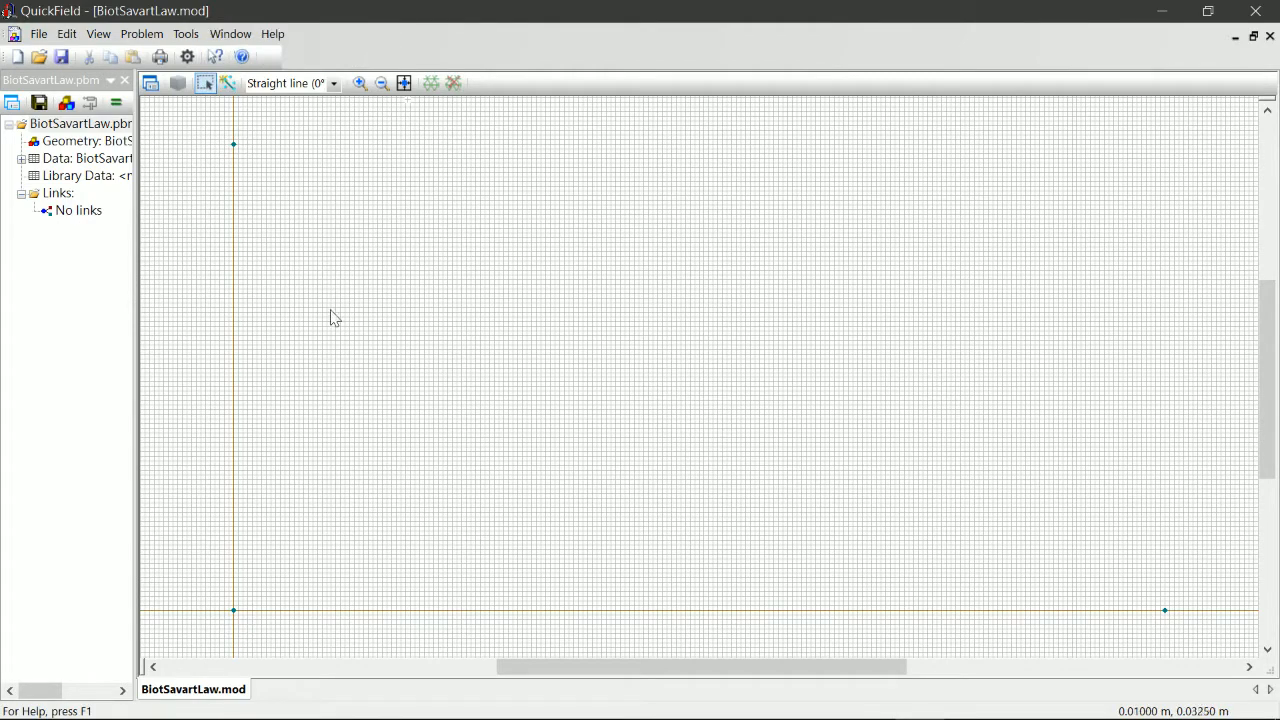
{"action": "left_click", "coordinate": [234, 611]}
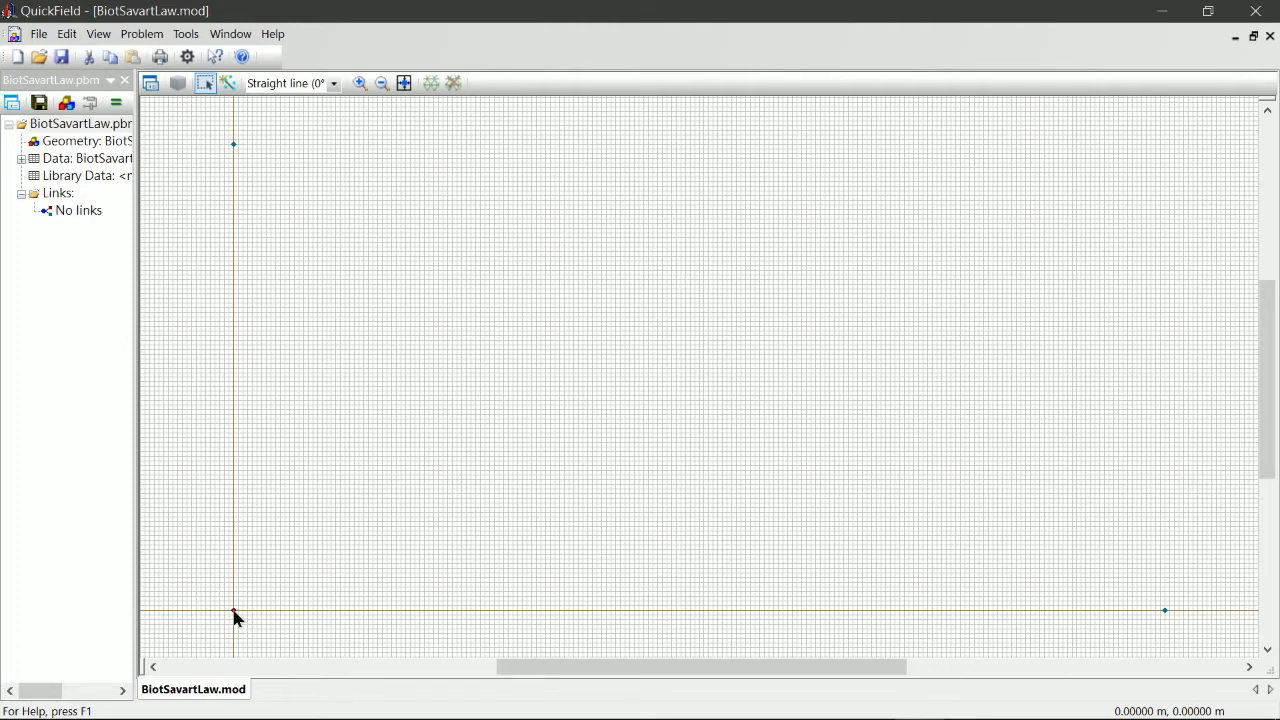
{"action": "right_click", "coordinate": [235, 614]}
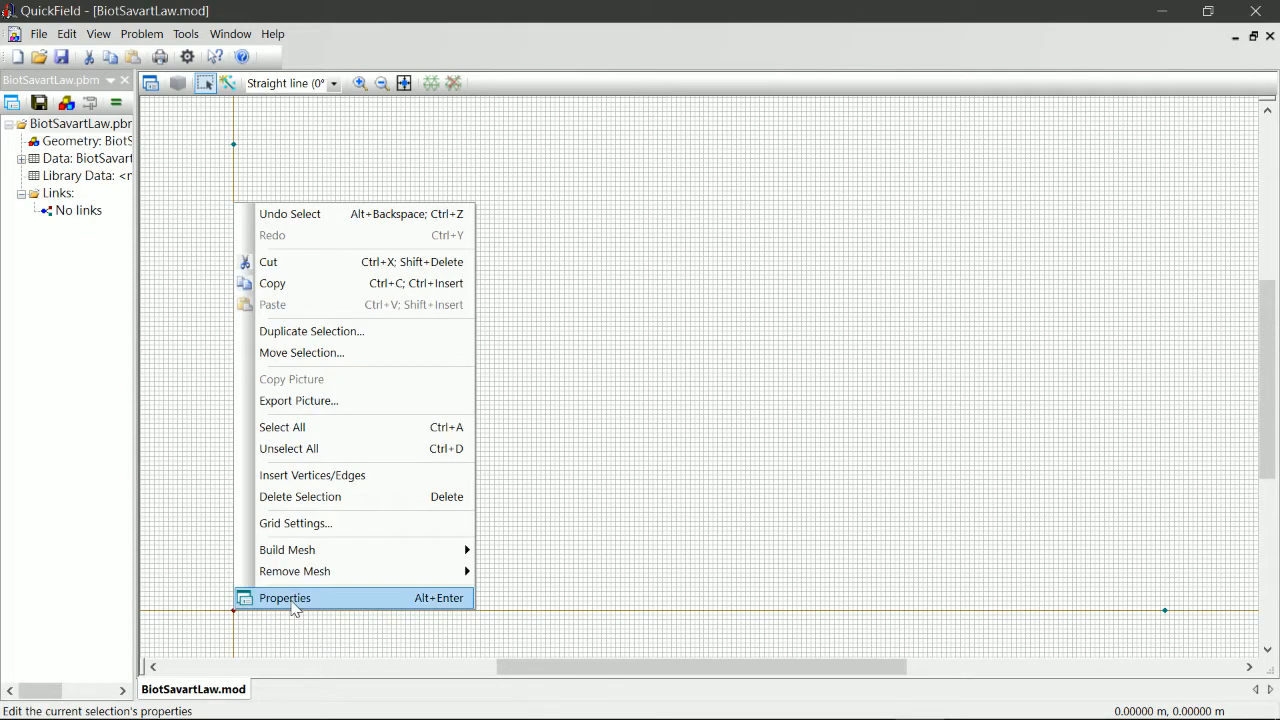
{"action": "left_click", "coordinate": [294, 598]}
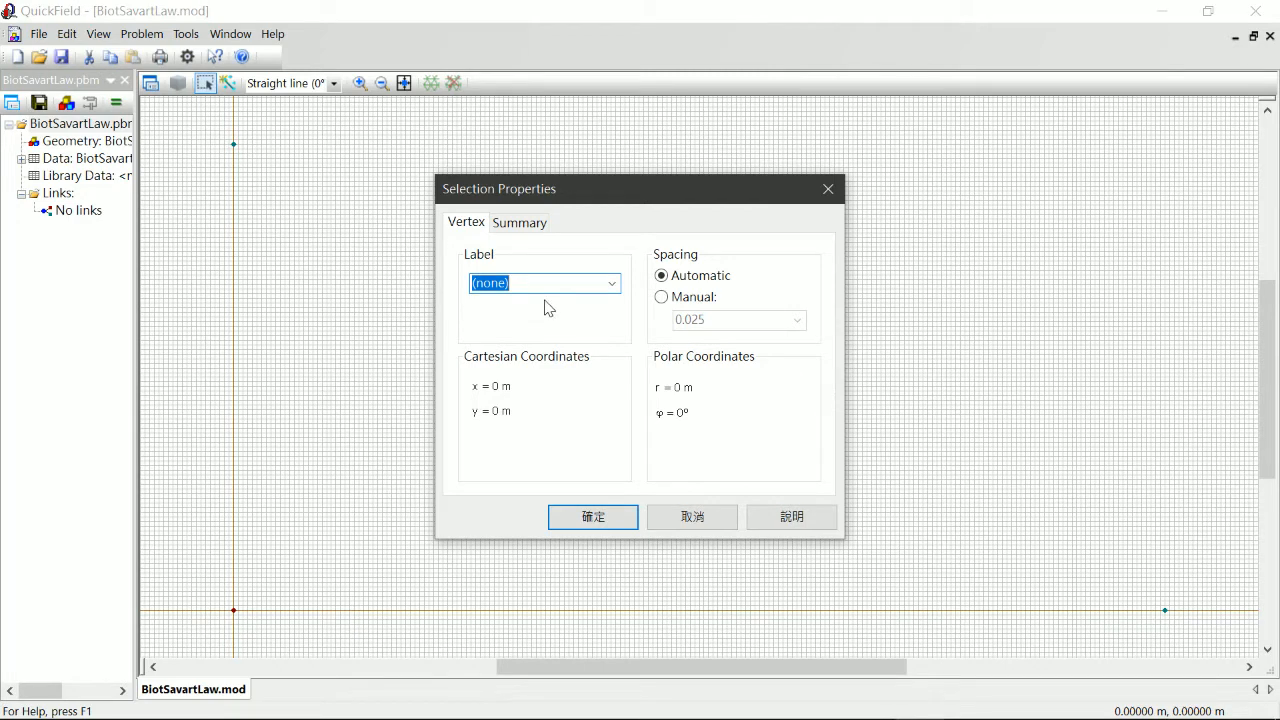
{"action": "type", "text": "I-"}
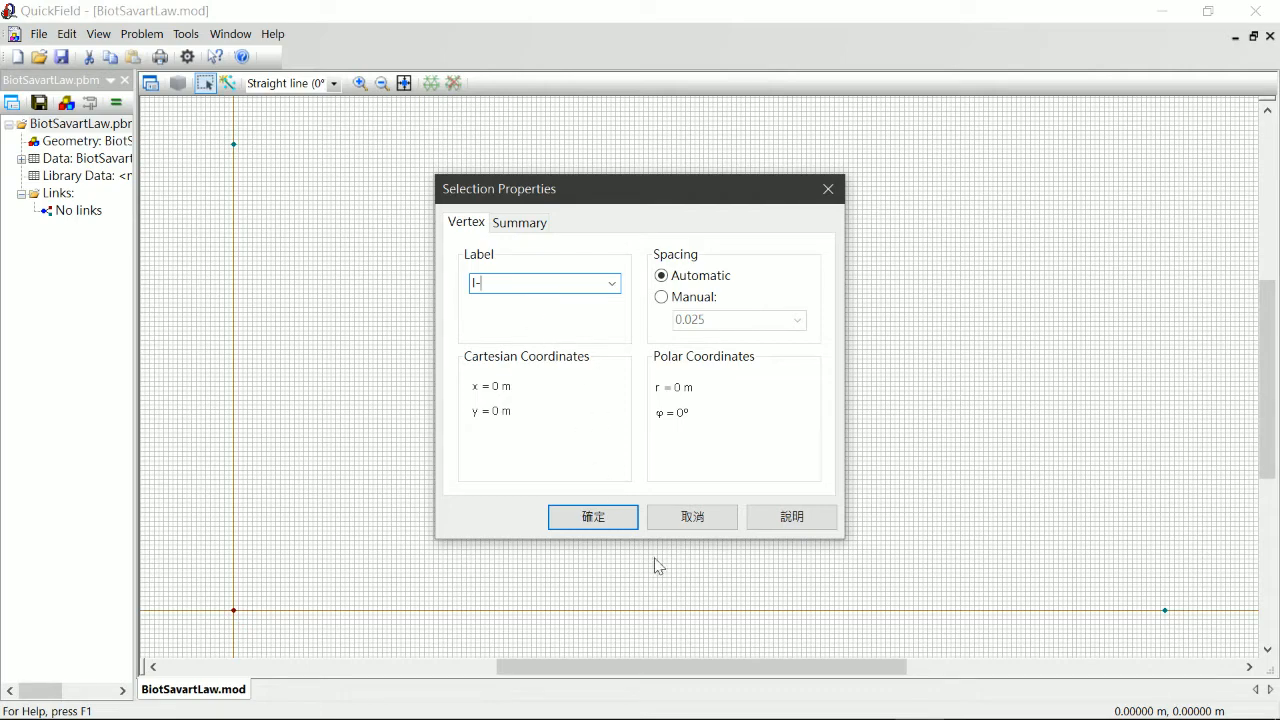
{"action": "left_click", "coordinate": [593, 517]}
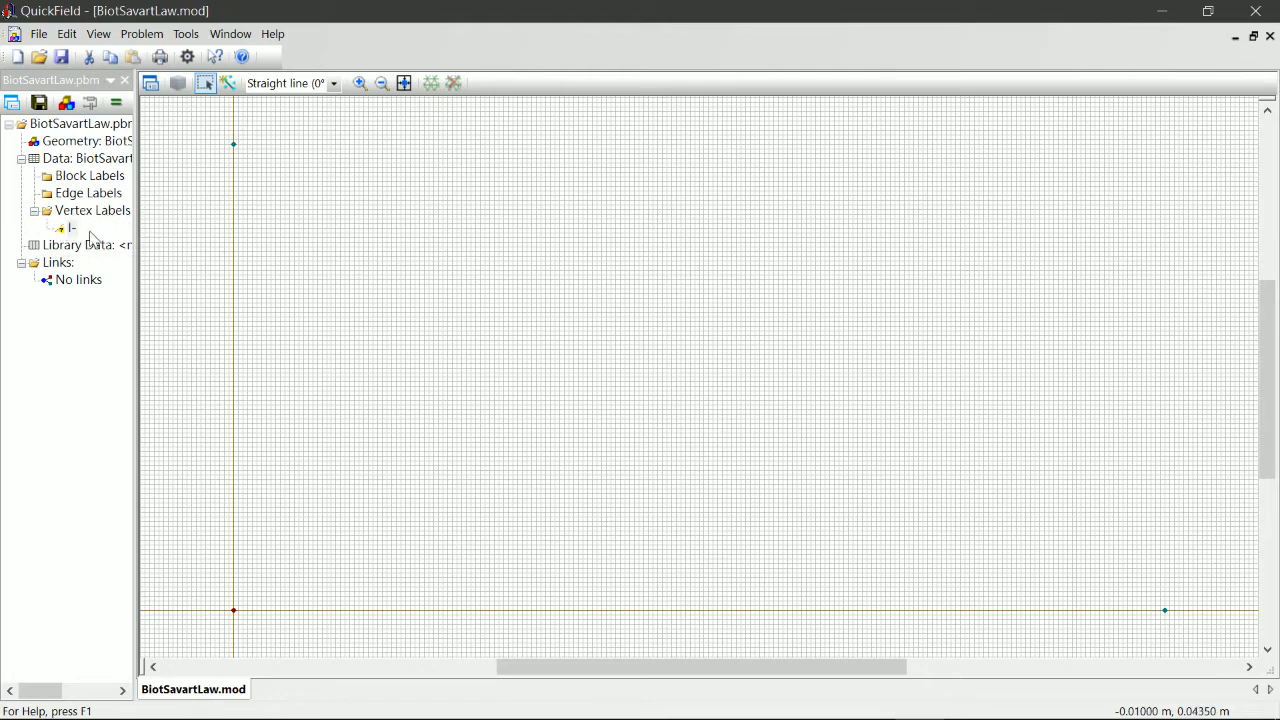
Step: Label the vertex at x = 0.1 m, y = 0 as I+ in its properties
{"action": "left_click", "coordinate": [1165, 610]}
{"action": "right_click", "coordinate": [1166, 612]}
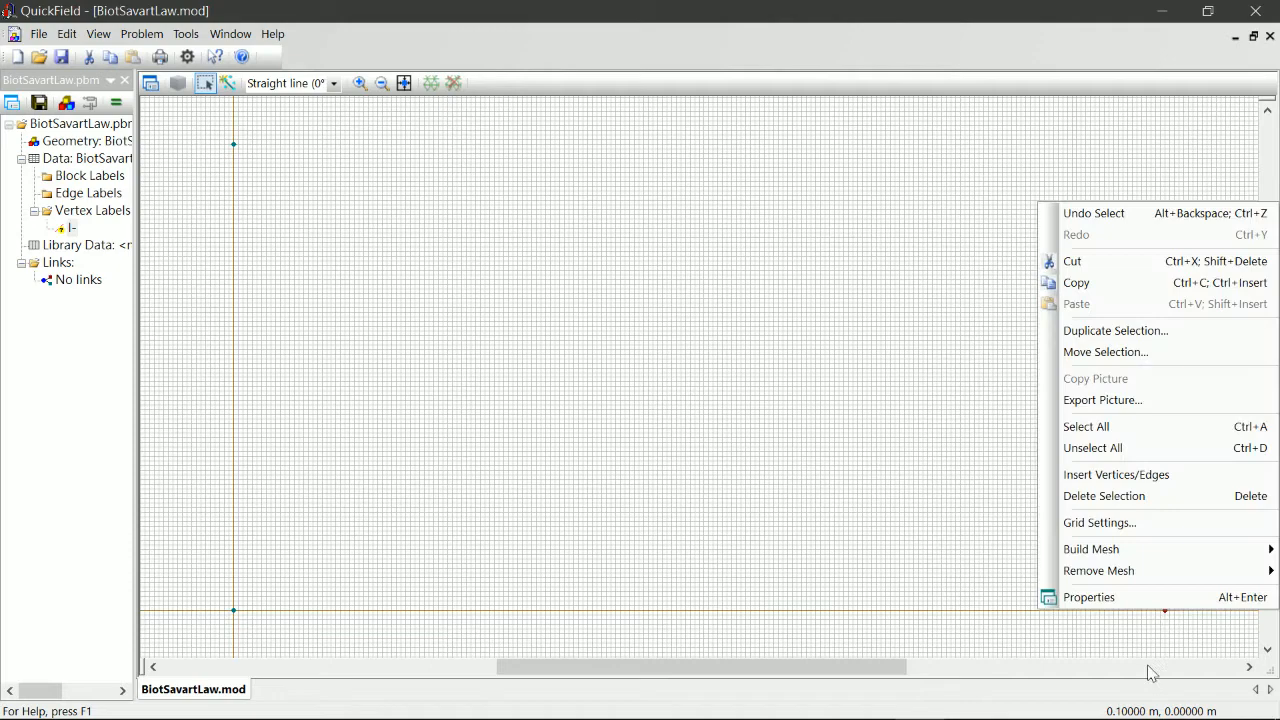
{"action": "left_click", "coordinate": [1097, 603]}
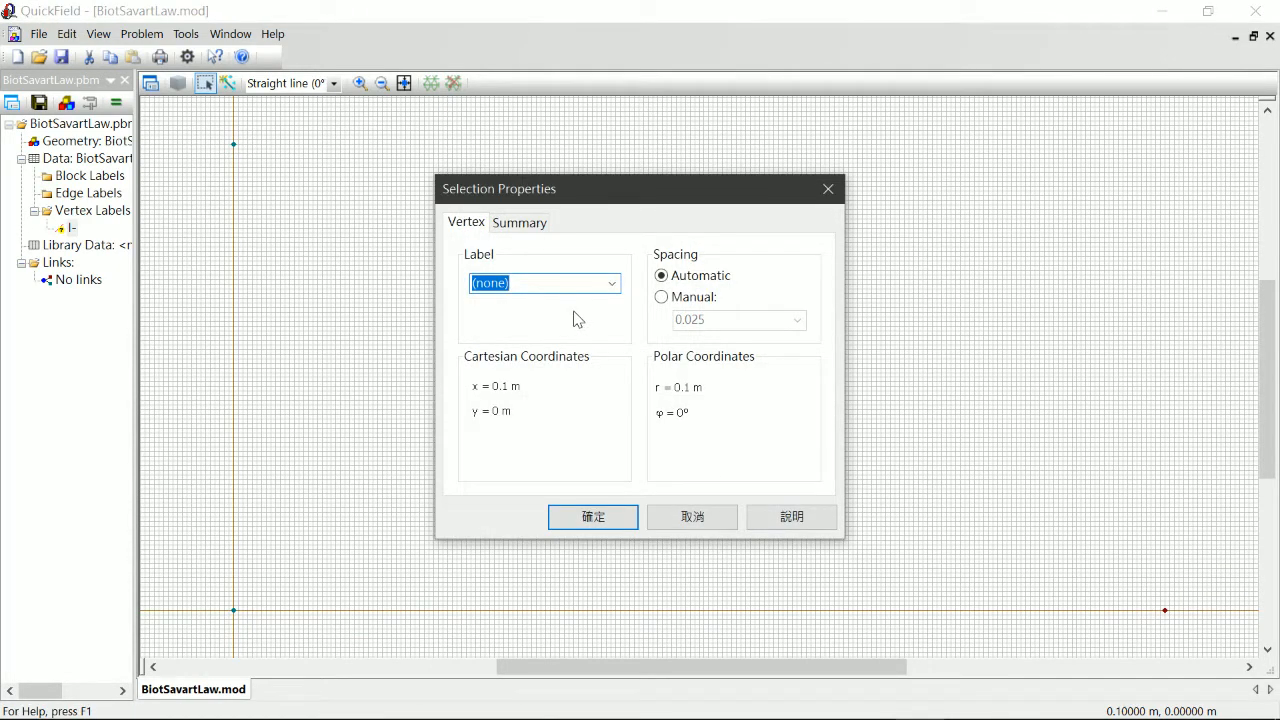
{"action": "type", "text": "I+"}
{"action": "left_click", "coordinate": [590, 518]}
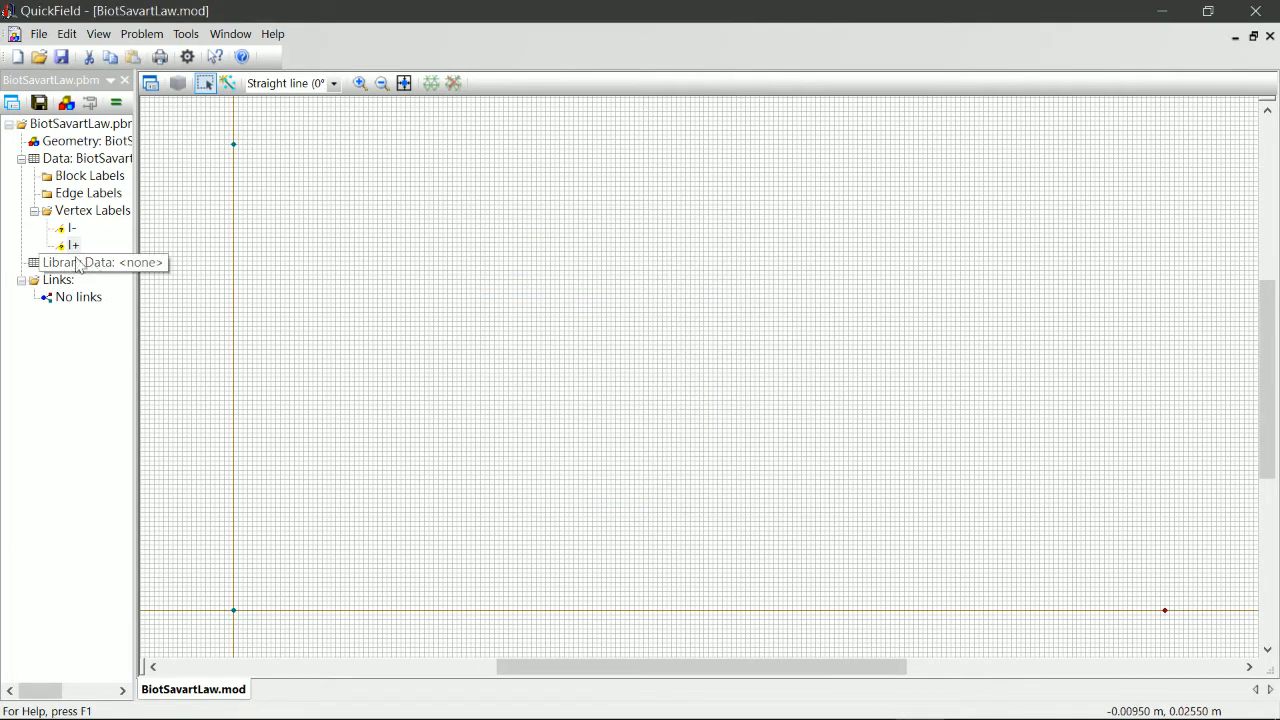
Step: Open the properties of the vertex at x = 0, y = 0.05 m and enter P as its label
{"action": "left_click", "coordinate": [233, 144]}
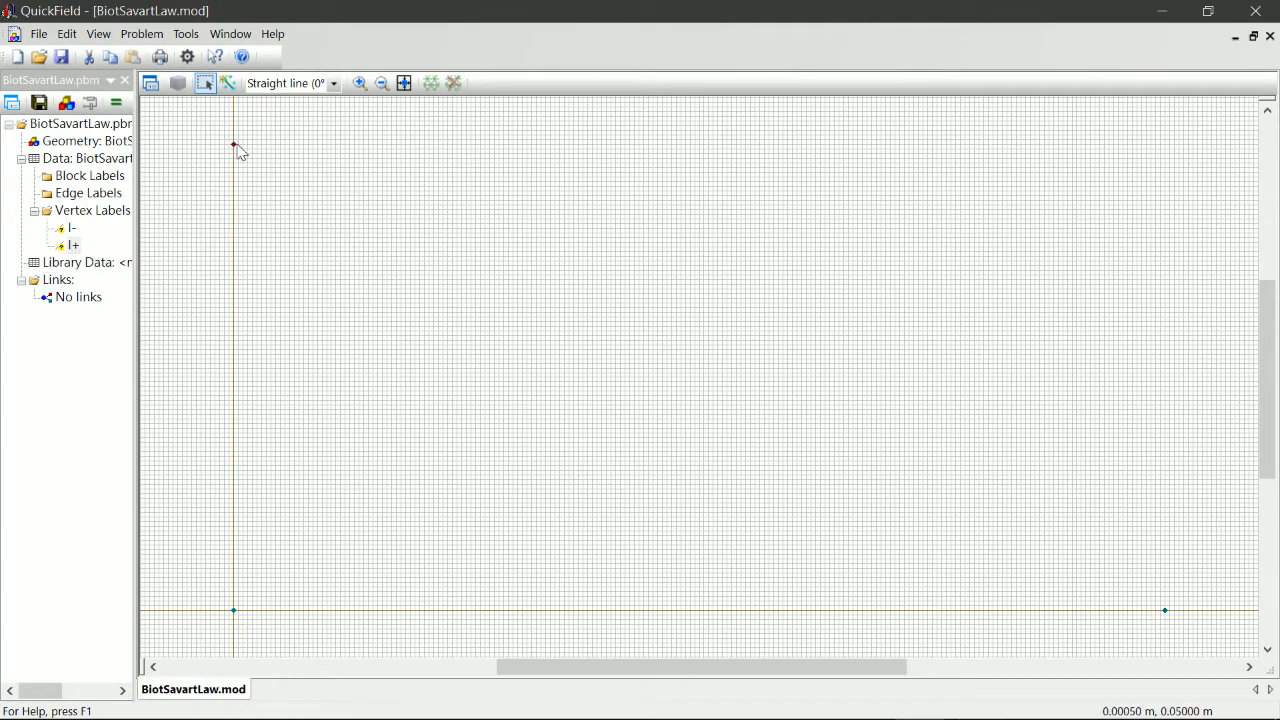
{"action": "right_click", "coordinate": [234, 147]}
{"action": "left_click", "coordinate": [314, 541]}
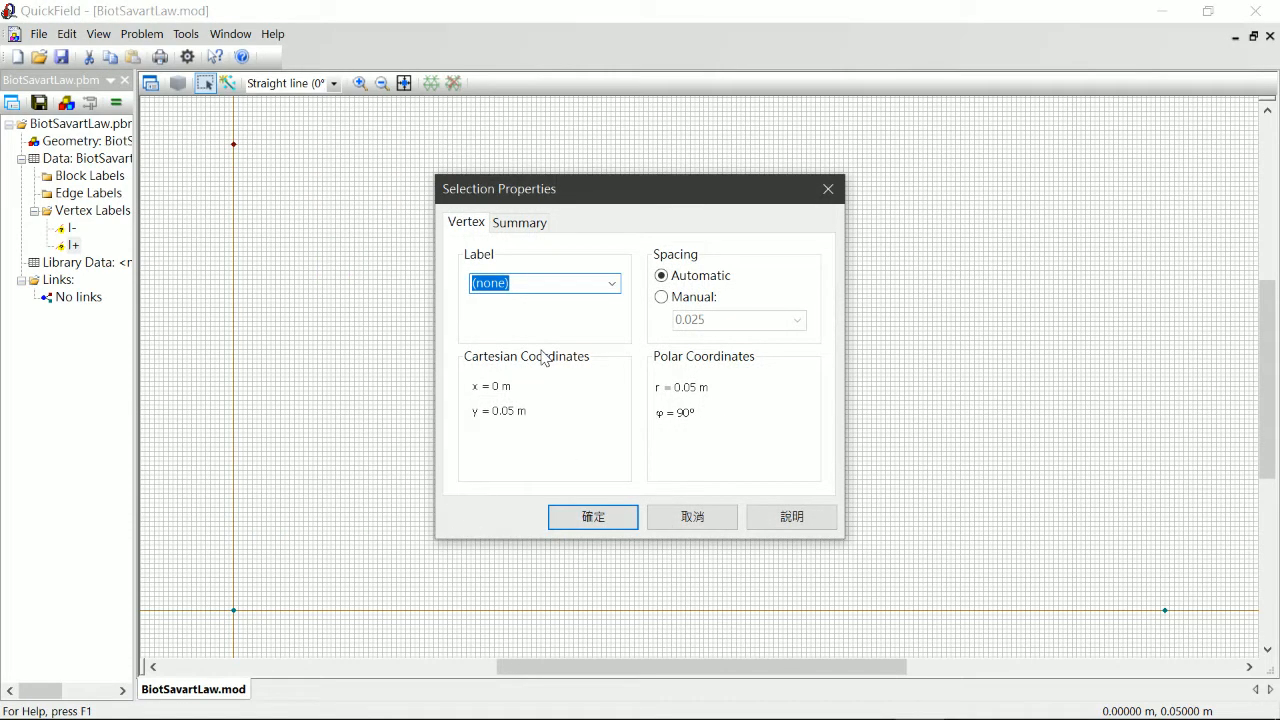
{"action": "type", "text": "P"}
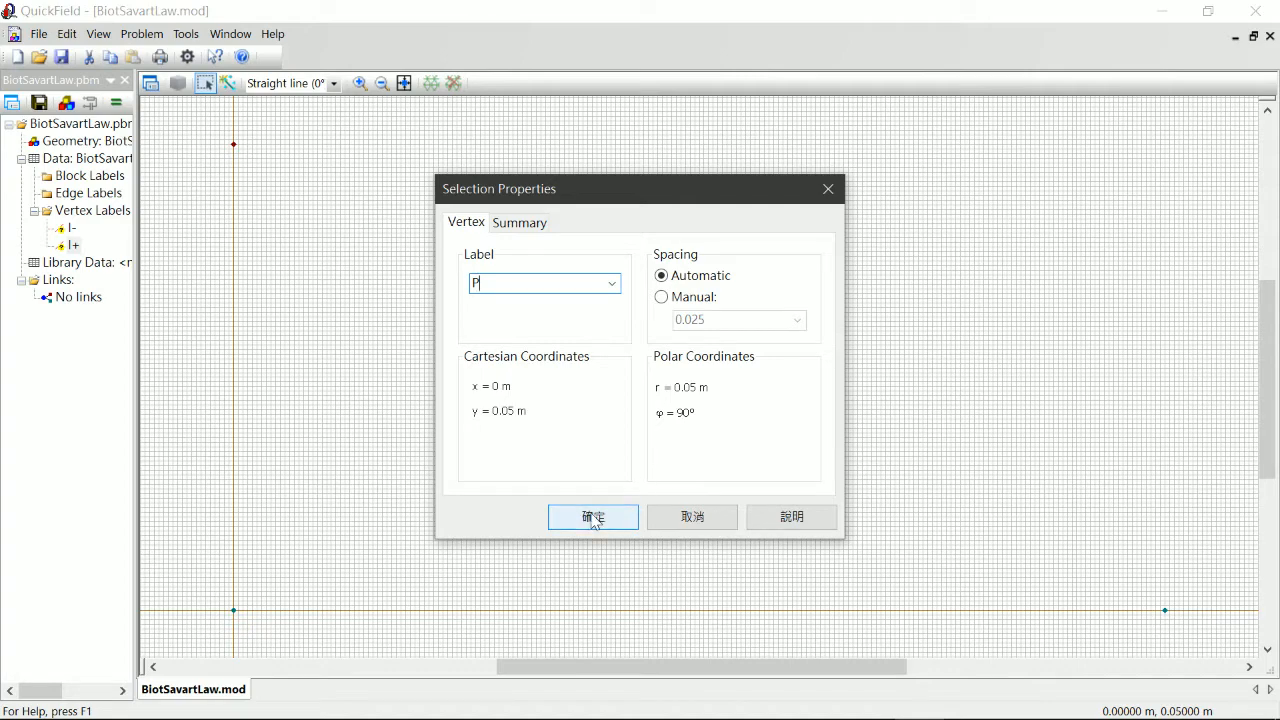
Step: Switch to Chrome to look through the Biot-Savart law example page, and return to QuickField to accept the vertex label P
{"action": "mouse_move", "coordinate": [805, 714]}
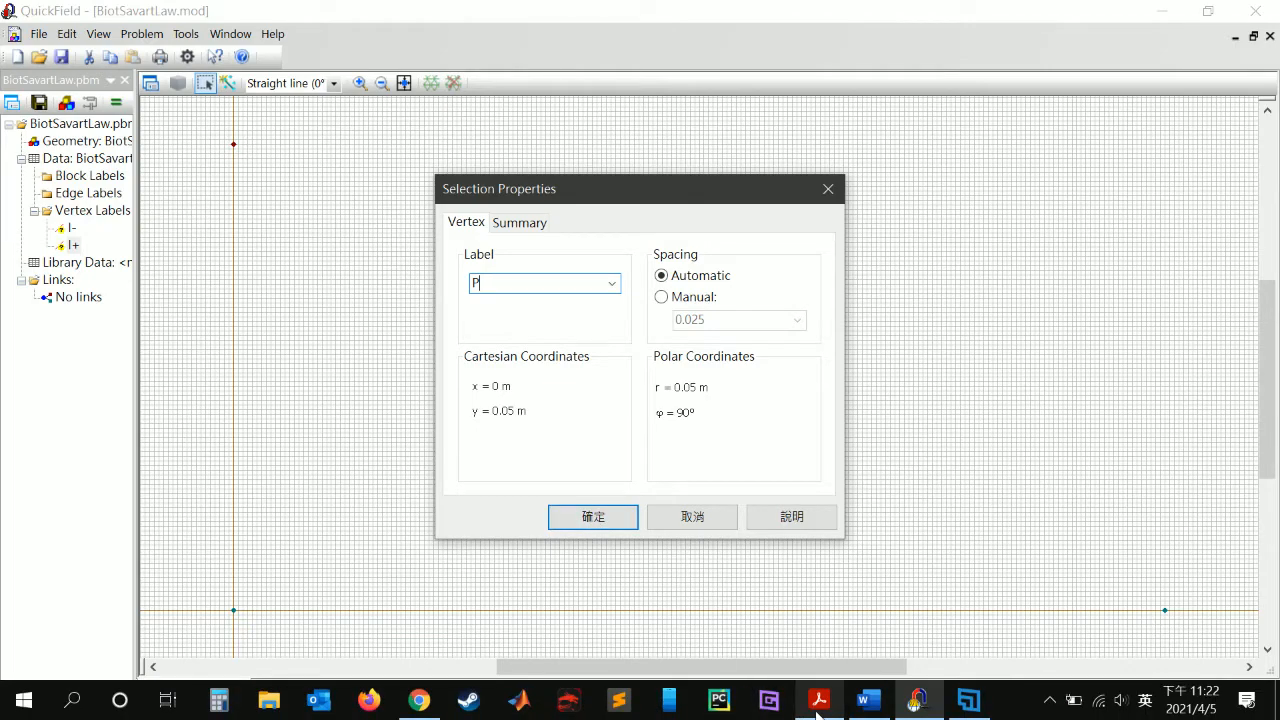
{"action": "left_click", "coordinate": [419, 700]}
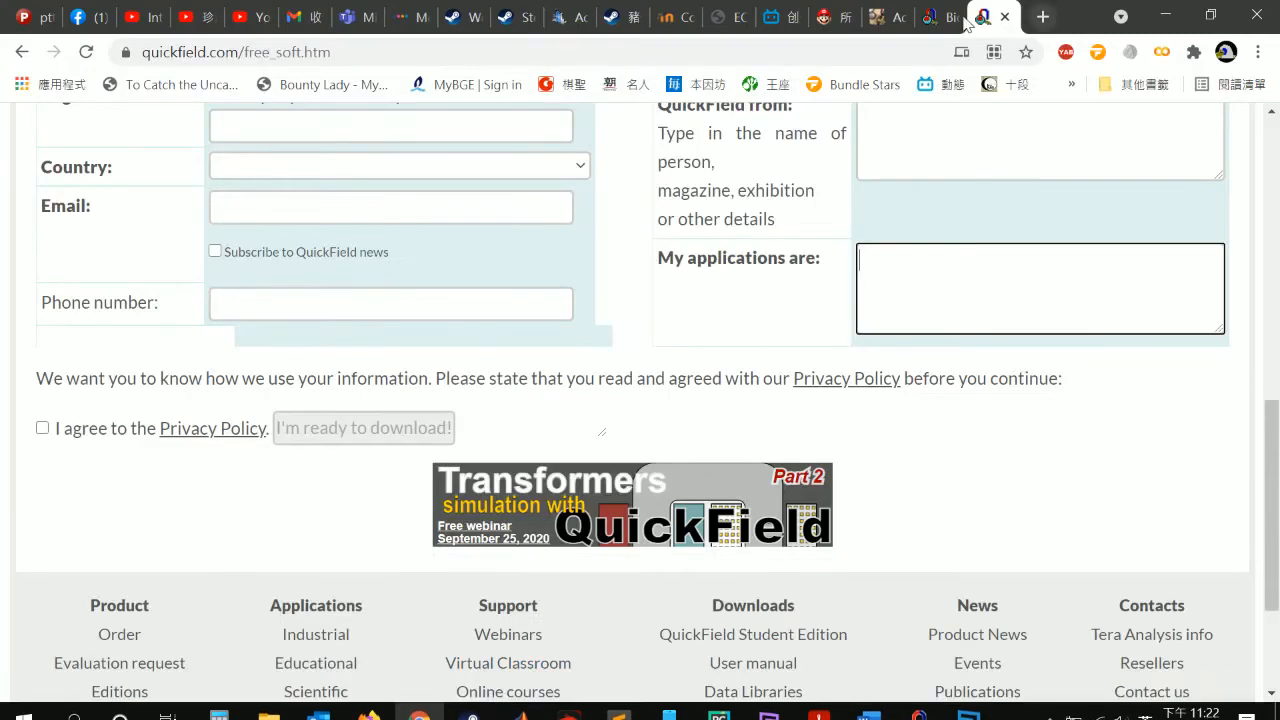
{"action": "left_click", "coordinate": [935, 20]}
{"action": "scroll", "coordinate": [409, 363], "scroll_direction": "down", "scroll_amount": 15}
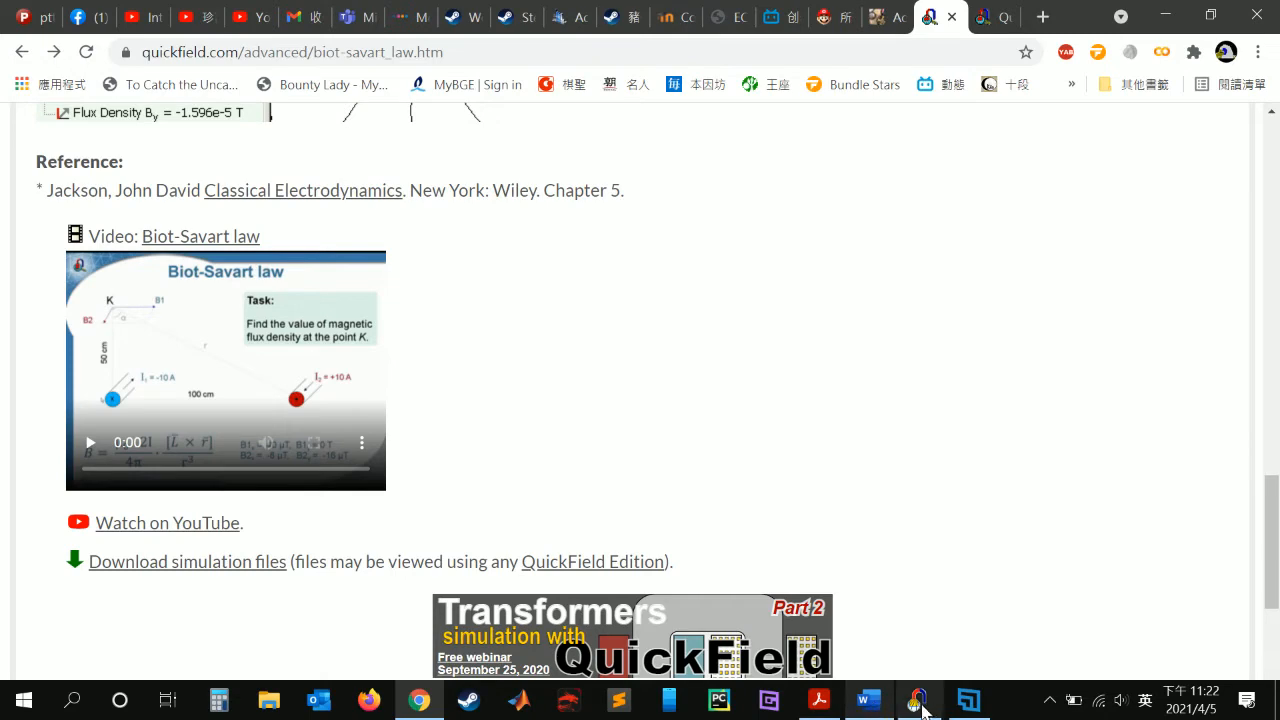
{"action": "left_click", "coordinate": [925, 705]}
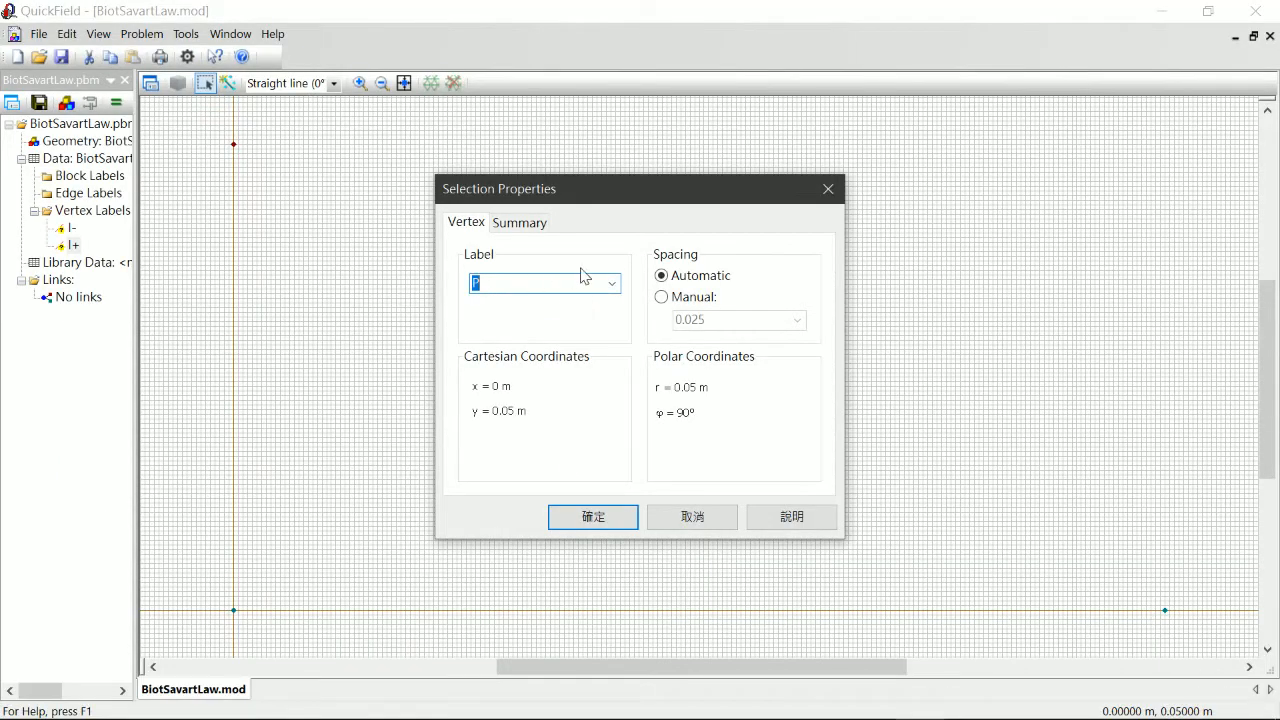
{"action": "left_click", "coordinate": [578, 514]}
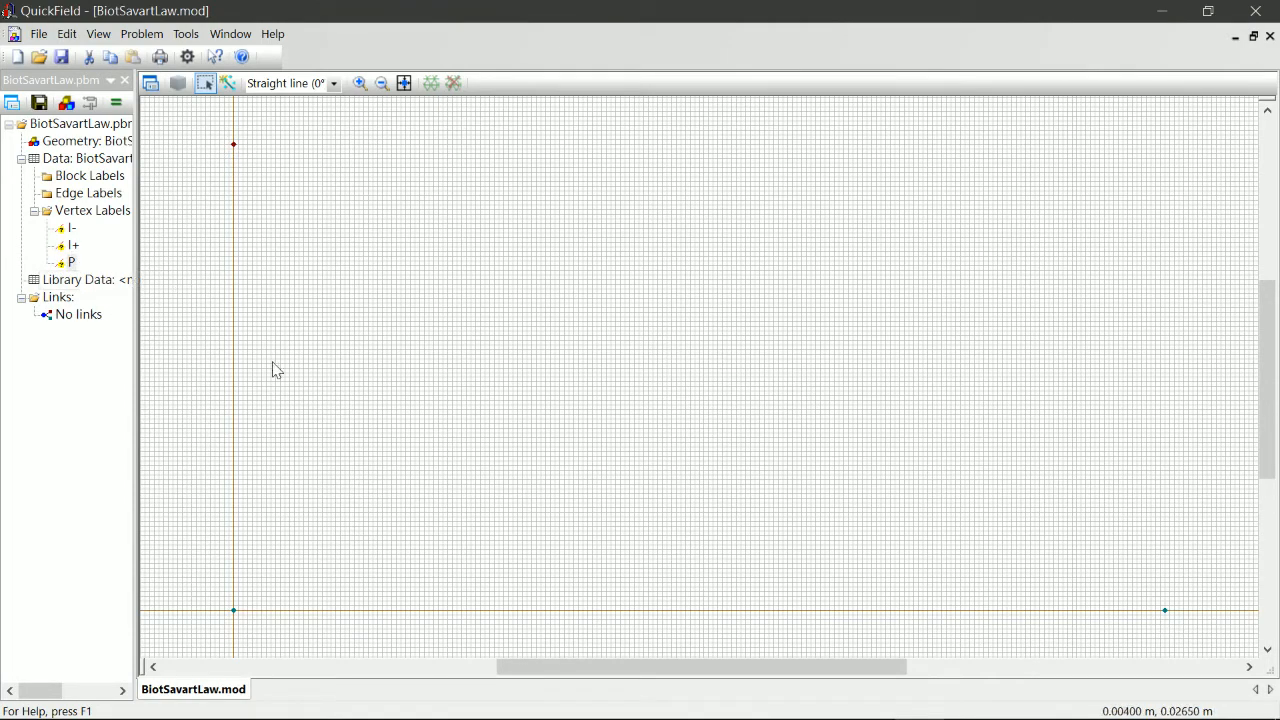
Step: Add a new vertex at x = 1 m, y = 0 by entering its coordinates
{"action": "left_click", "coordinate": [344, 431]}
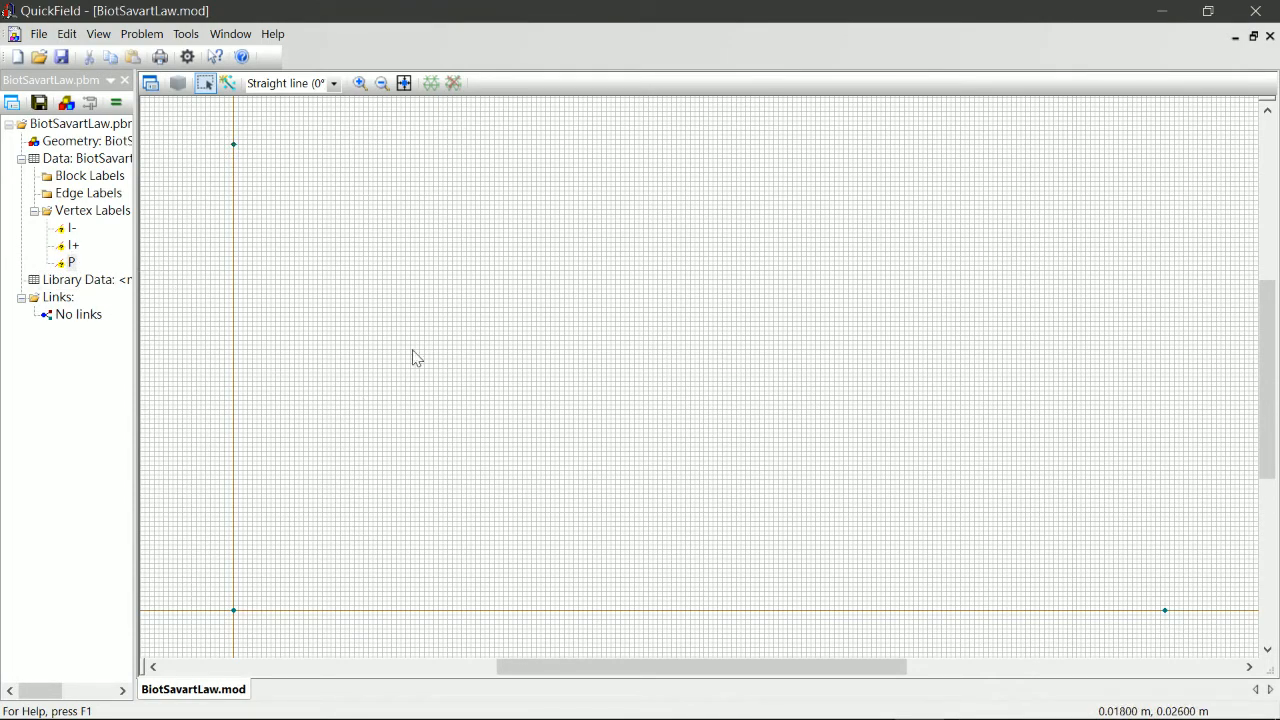
{"action": "left_click", "coordinate": [382, 84]}
{"action": "left_click", "coordinate": [382, 84]}
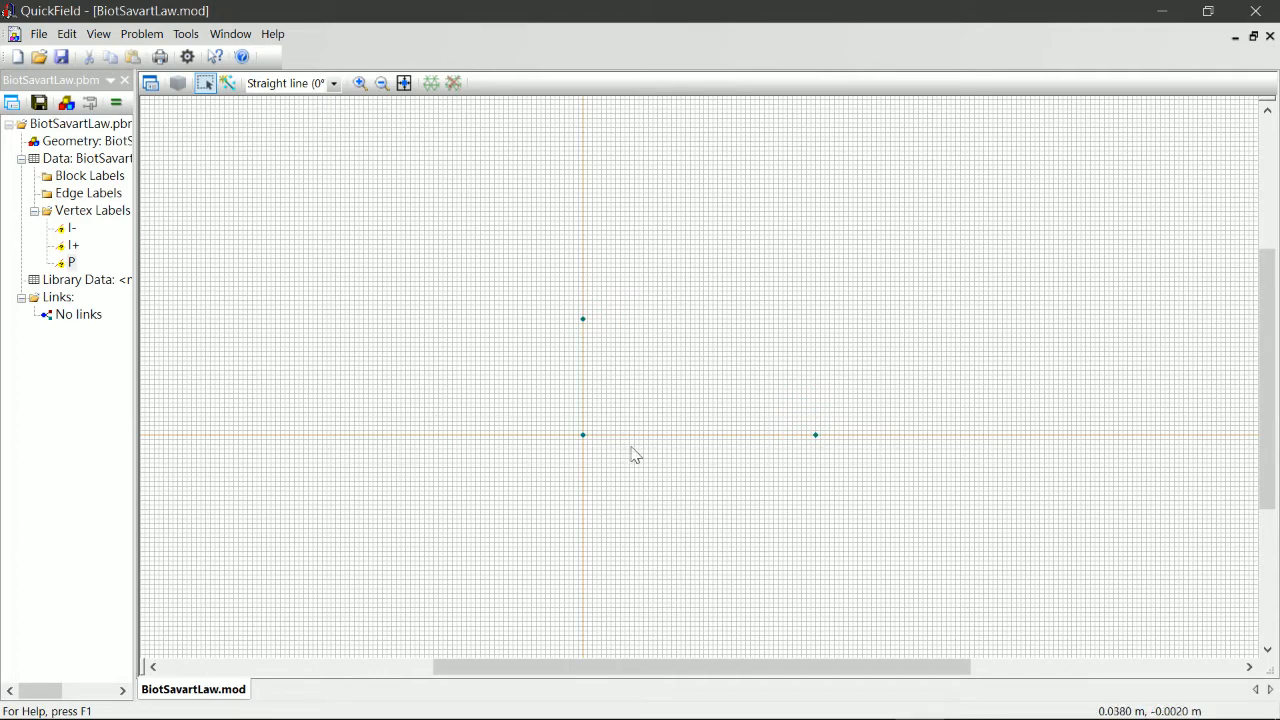
{"action": "left_click", "coordinate": [228, 86]}
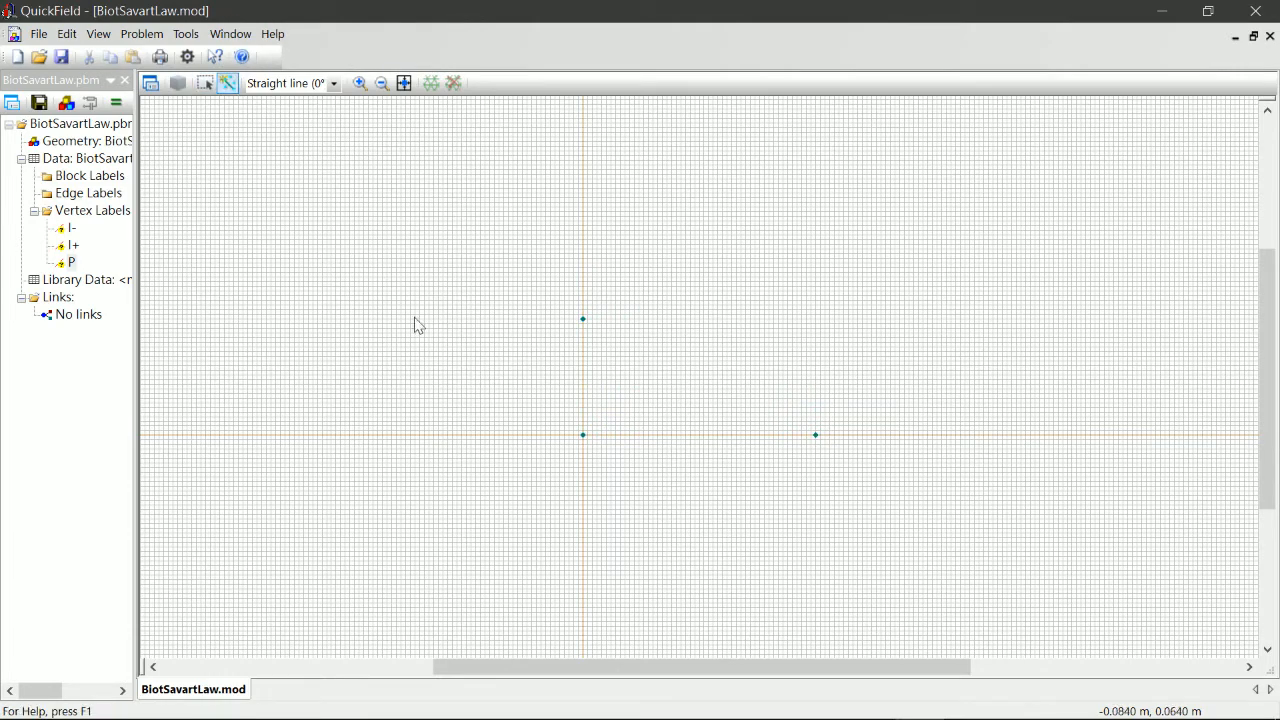
{"action": "right_click", "coordinate": [484, 392]}
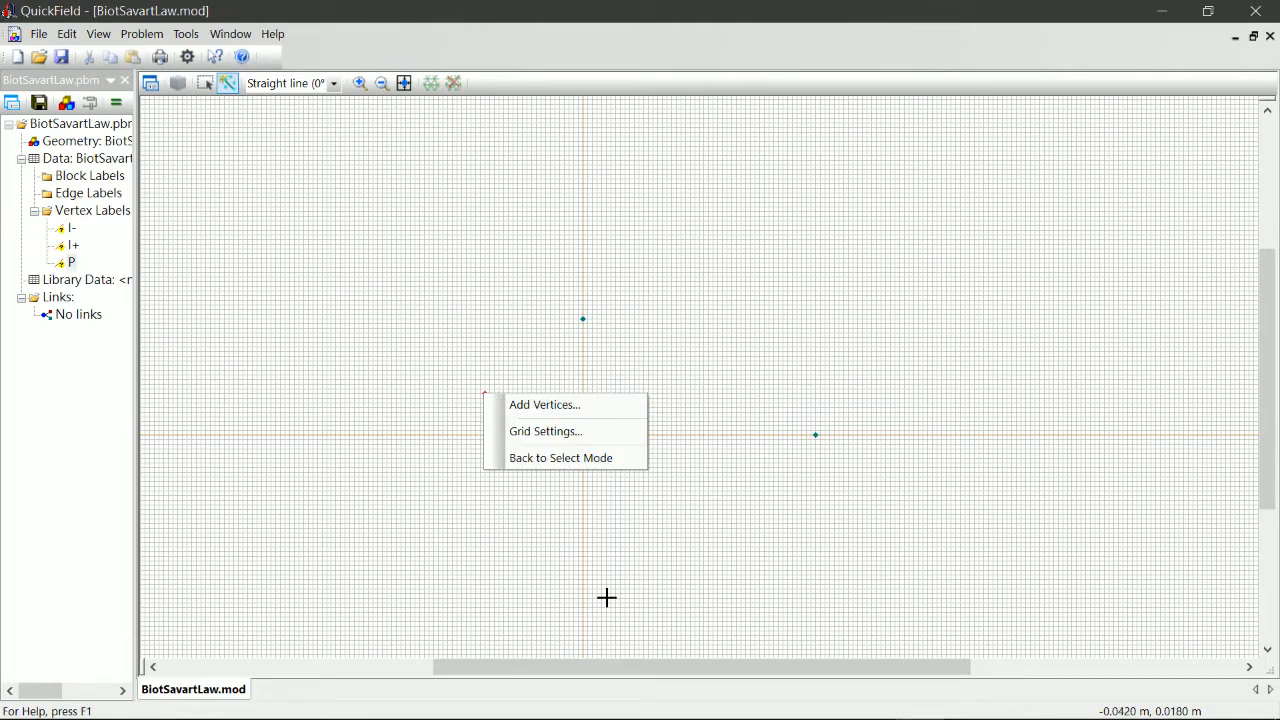
{"action": "left_click", "coordinate": [576, 407]}
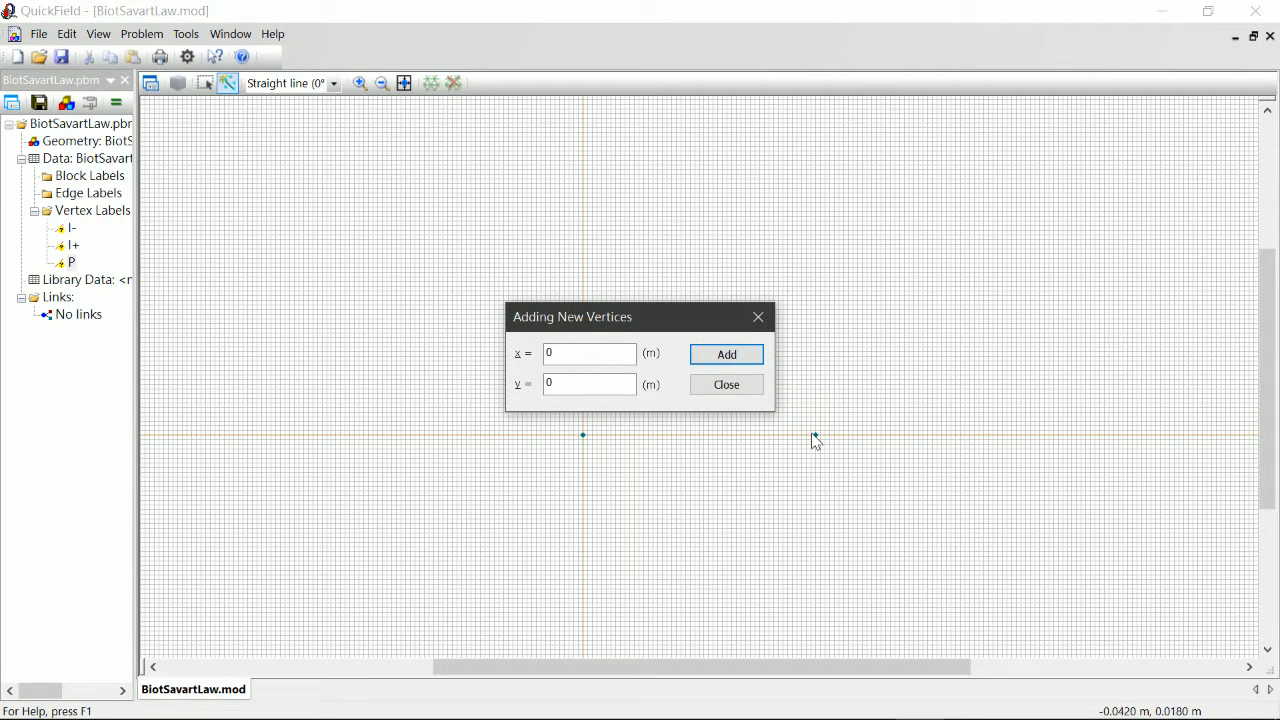
{"action": "left_click", "coordinate": [595, 354]}
{"action": "type", "text": "1"}
{"action": "left_click", "coordinate": [728, 354]}
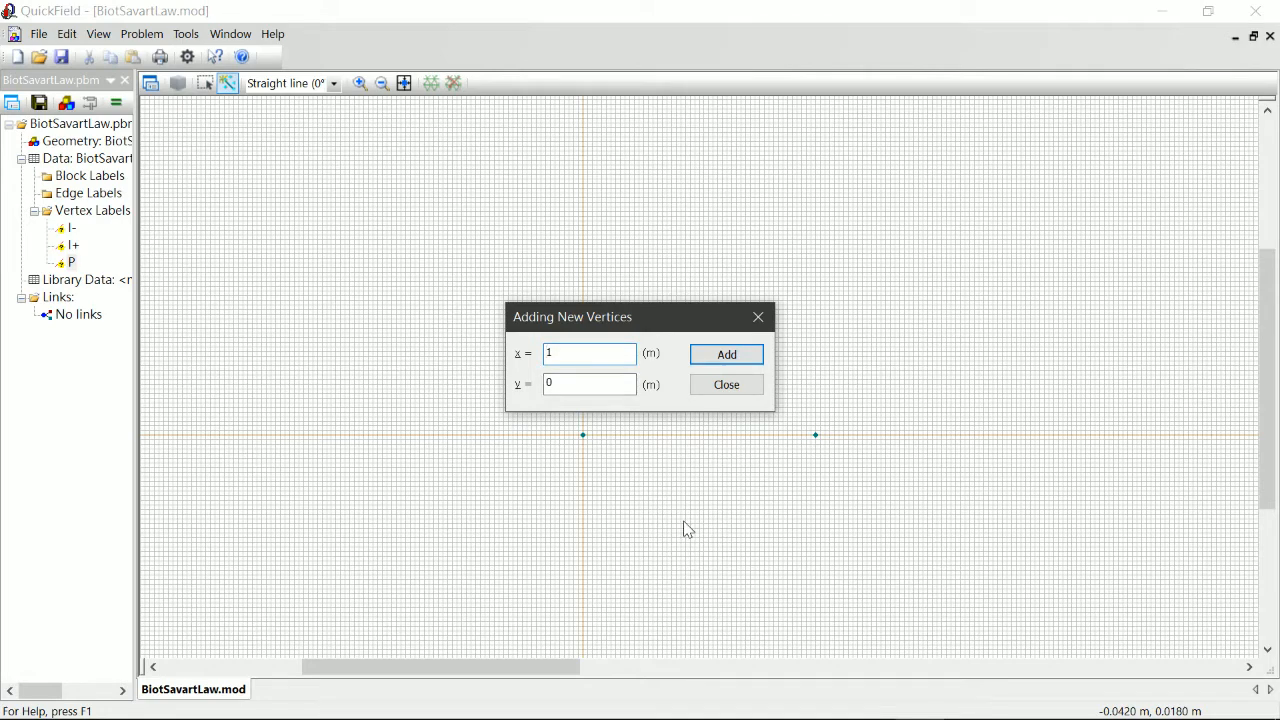
Step: Add a new vertex at x = -1 m, y = 0 and fit the whole model in the view
{"action": "type", "text": "-"}
{"action": "left_click", "coordinate": [734, 360]}
{"action": "left_click", "coordinate": [737, 385]}
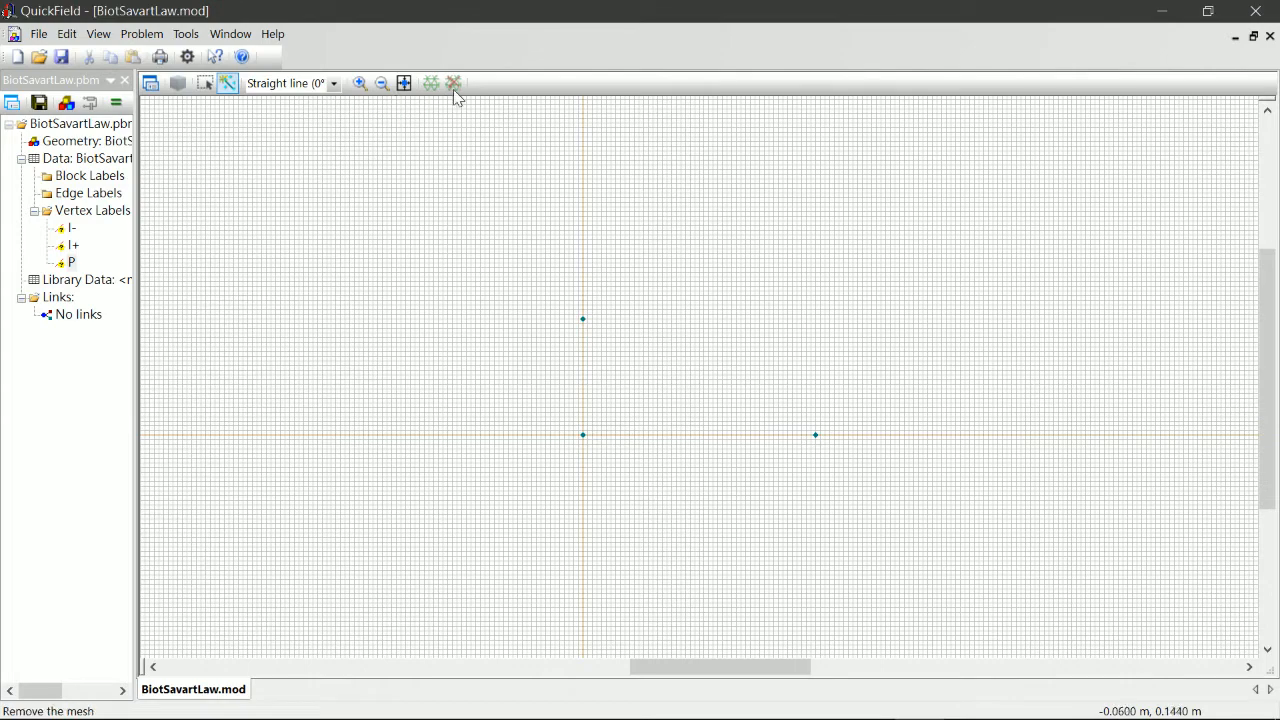
{"action": "left_click", "coordinate": [405, 86]}
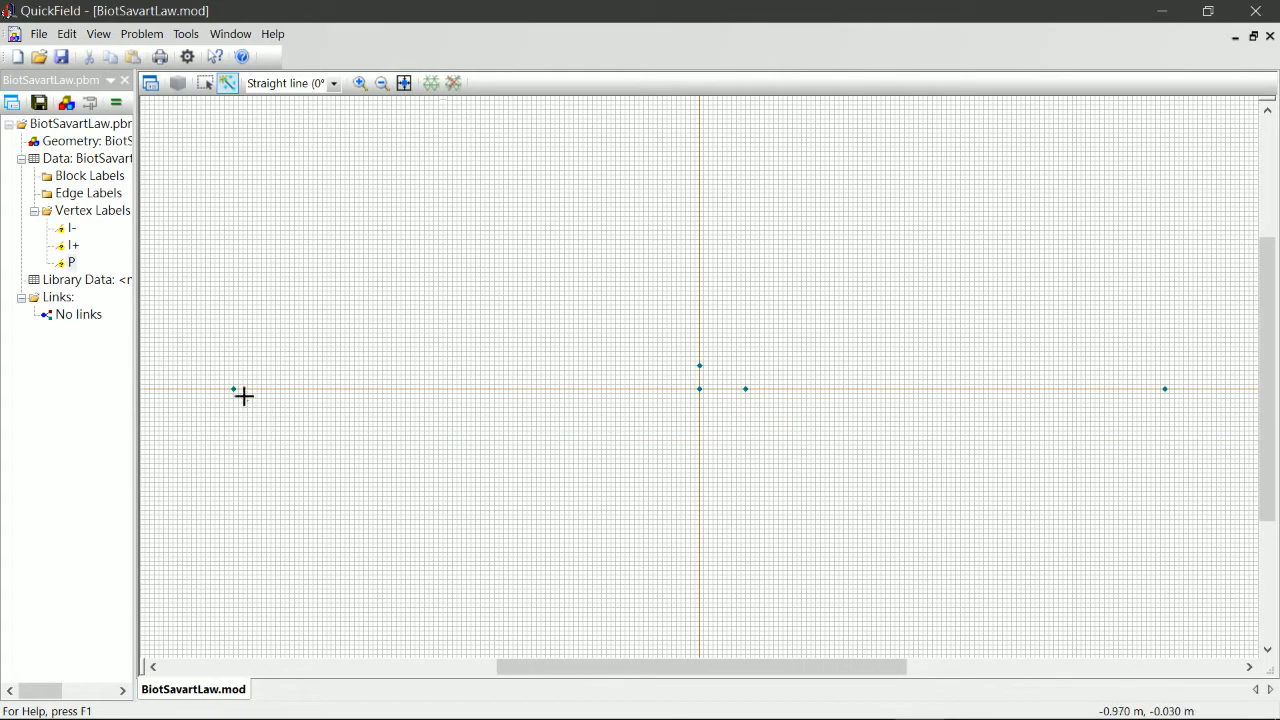
Step: Draw a closed circle around the wires using two 180° half arcs between the vertices at x = 1 m and x = -1 m
{"action": "left_click", "coordinate": [207, 84]}
{"action": "left_click", "coordinate": [234, 389]}
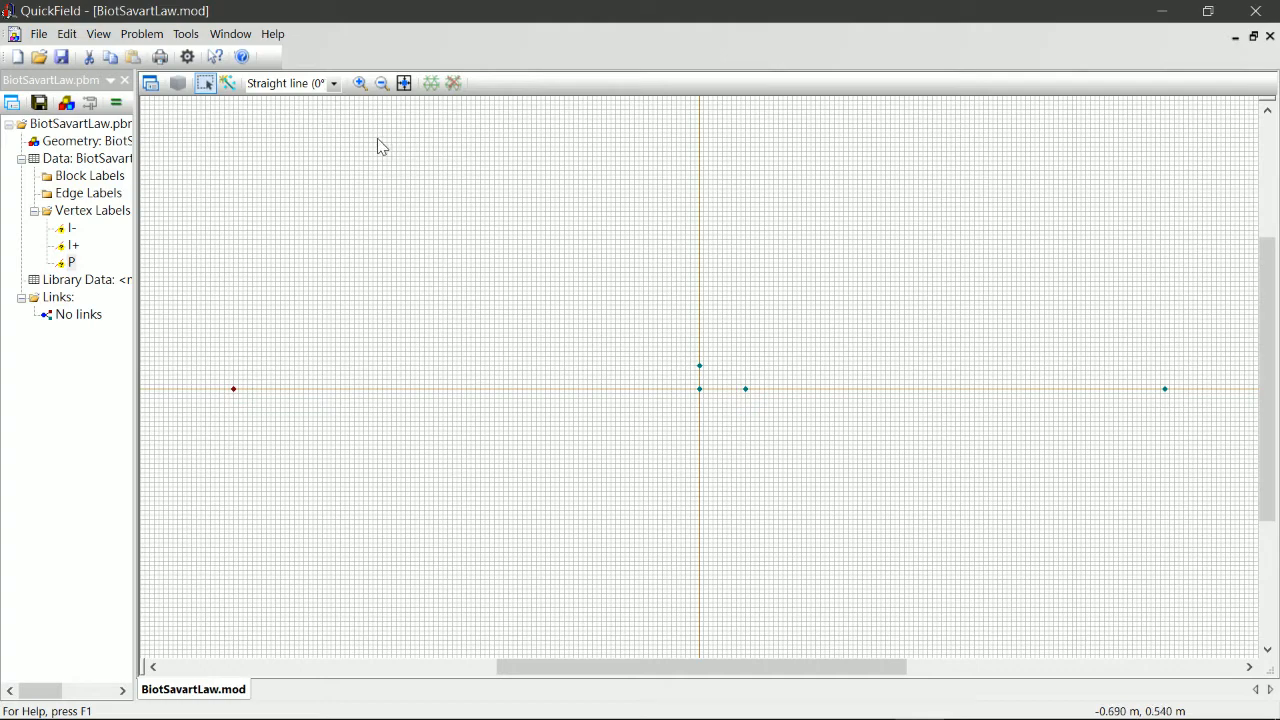
{"action": "left_click", "coordinate": [230, 85]}
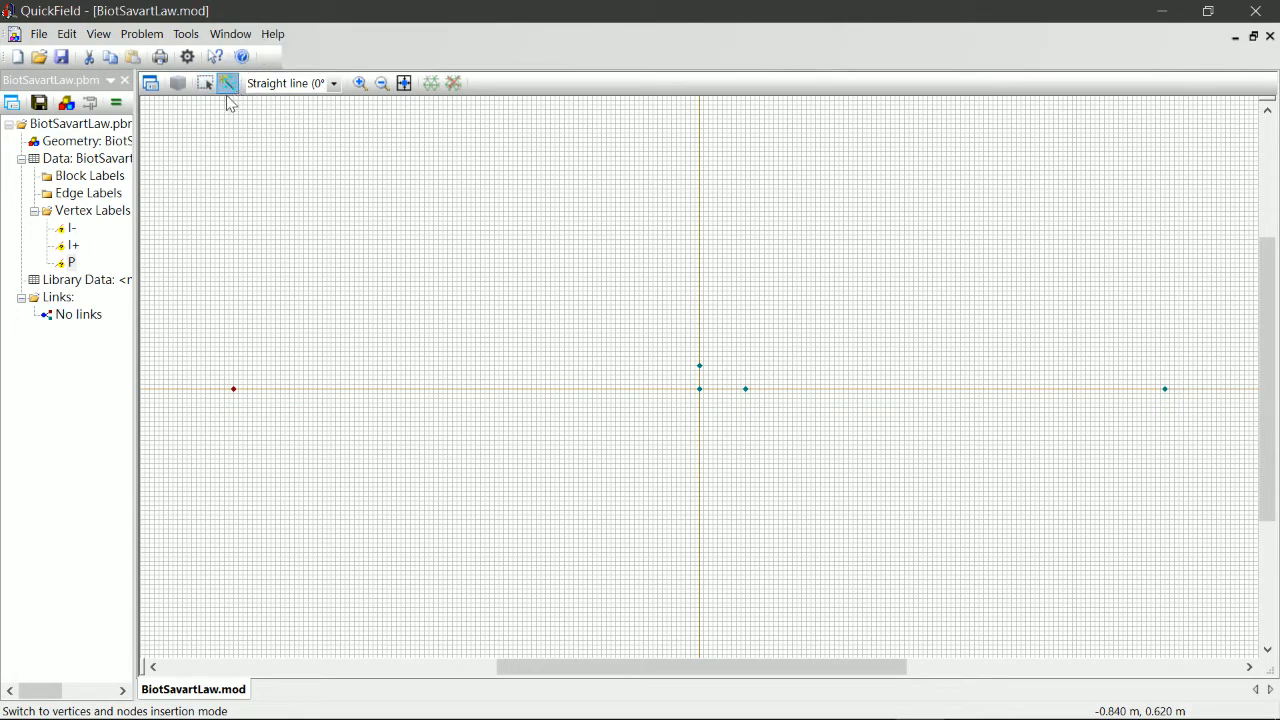
{"action": "left_click", "coordinate": [334, 84]}
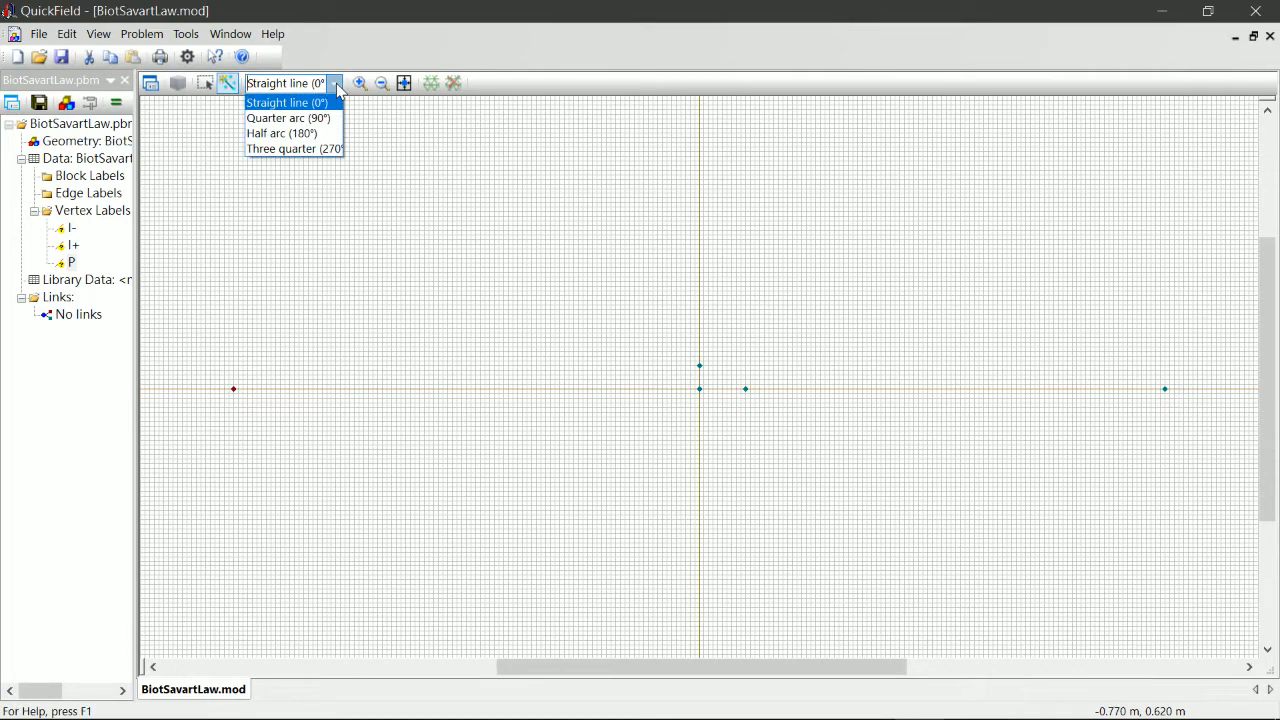
{"action": "left_click", "coordinate": [286, 134]}
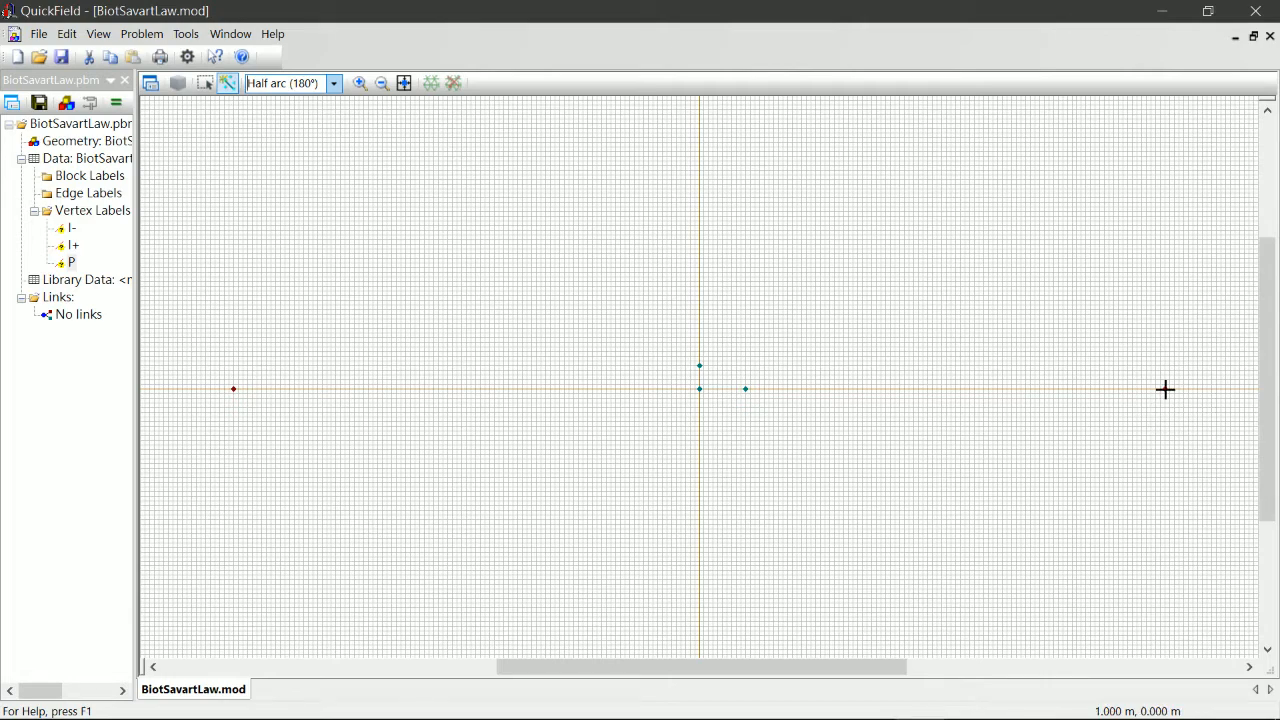
{"action": "left_click_drag", "start_coordinate": [1165, 388], "coordinate": [233, 390]}
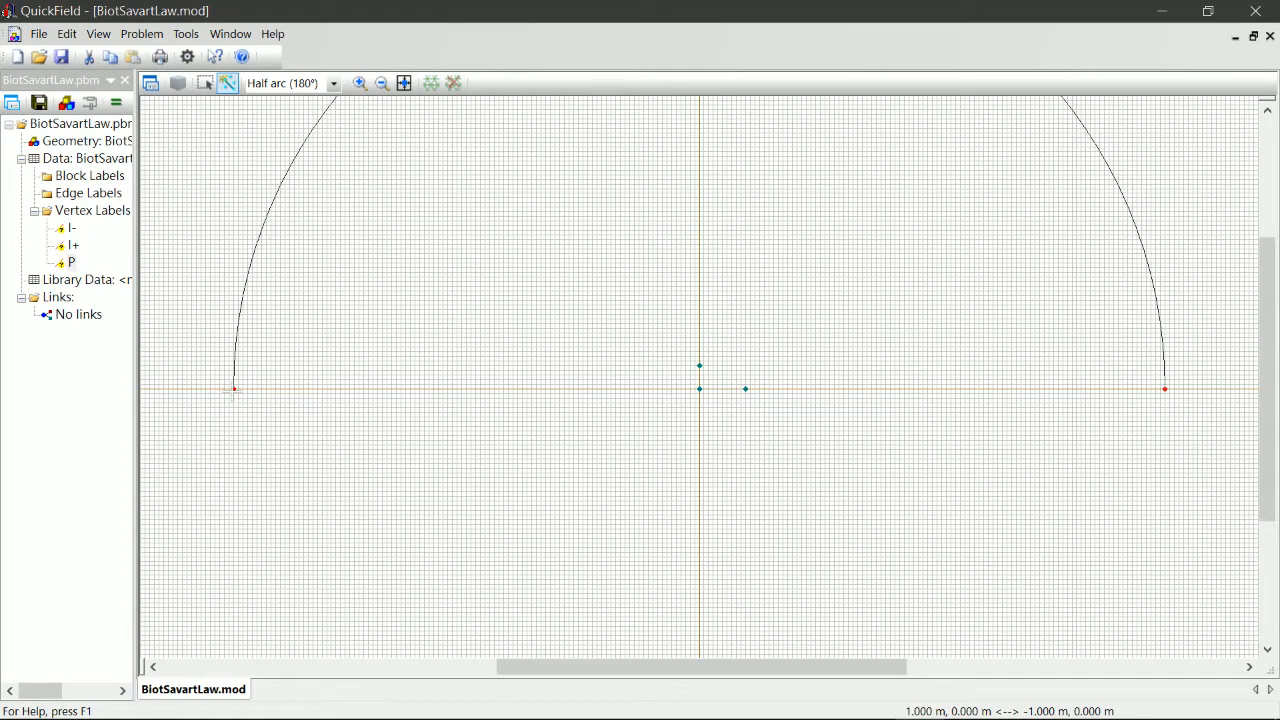
{"action": "left_click_drag", "start_coordinate": [233, 390], "coordinate": [233, 389]}
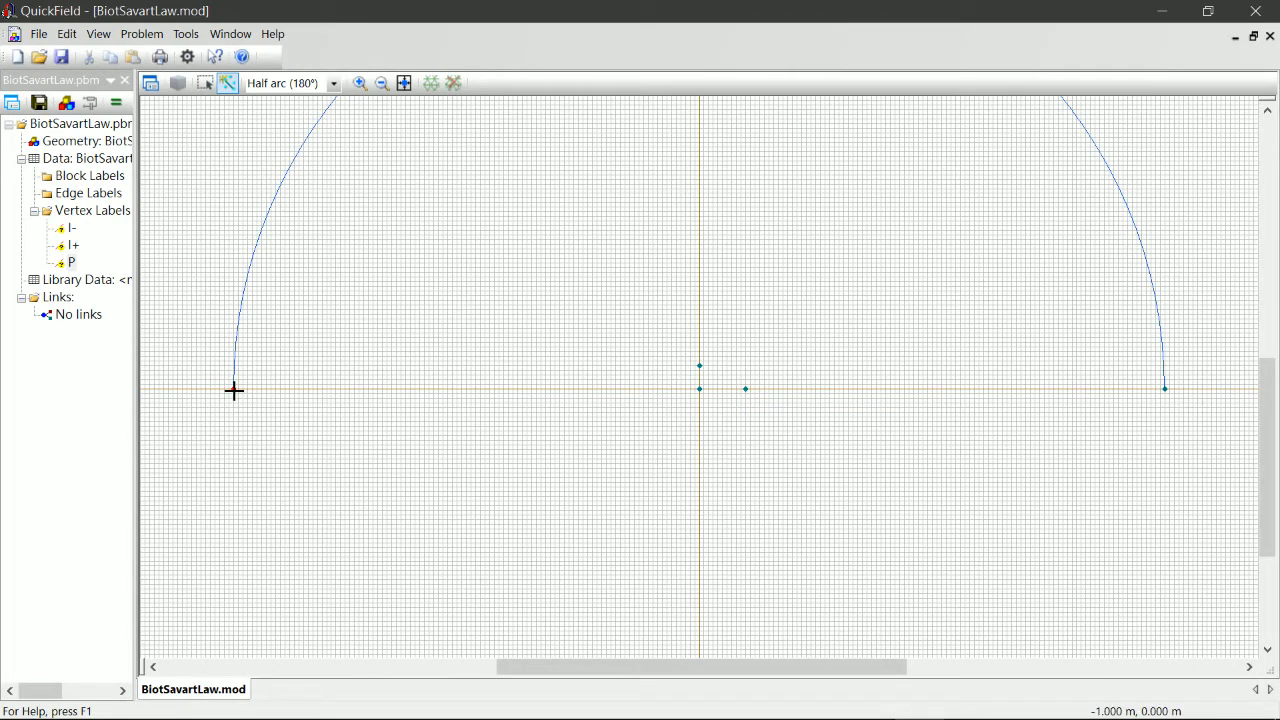
{"action": "mouse_move", "coordinate": [234, 390]}
{"action": "left_mouse_down"}
{"action": "mouse_move", "coordinate": [805, 402]}
{"action": "mouse_move", "coordinate": [1165, 389]}
{"action": "left_mouse_up"}
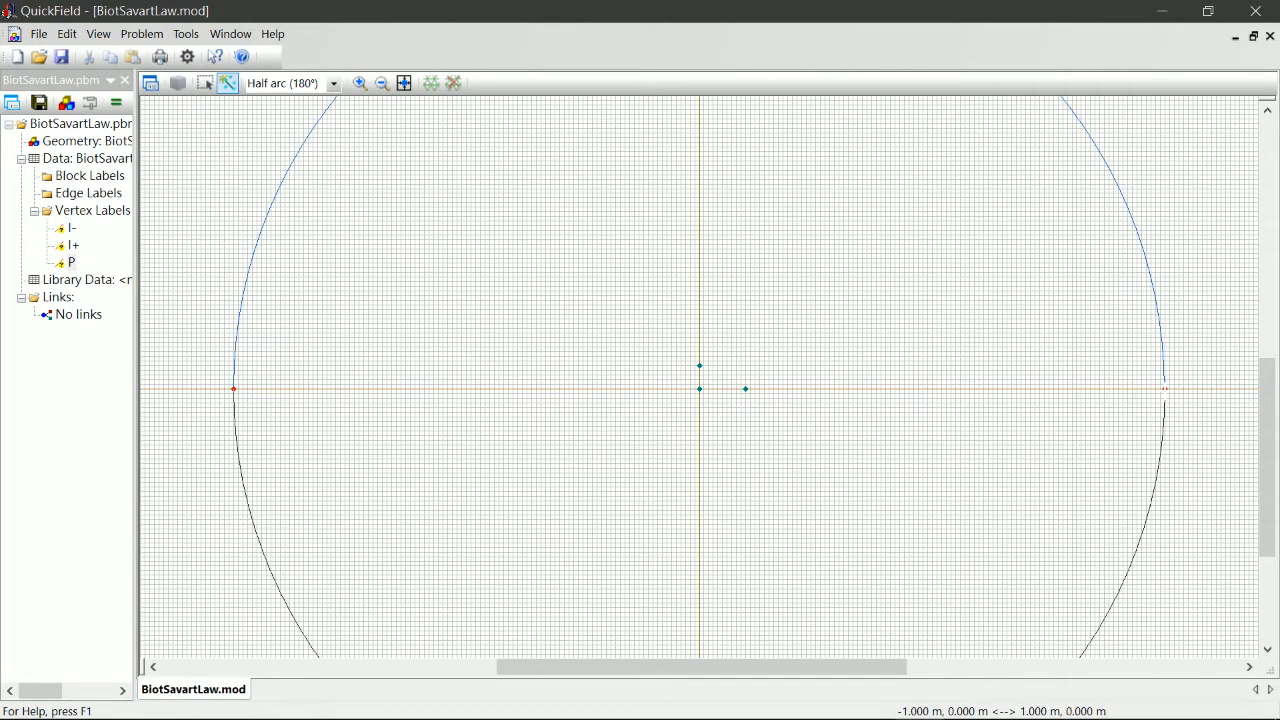
{"action": "left_click_drag", "start_coordinate": [1165, 389], "coordinate": [1165, 390]}
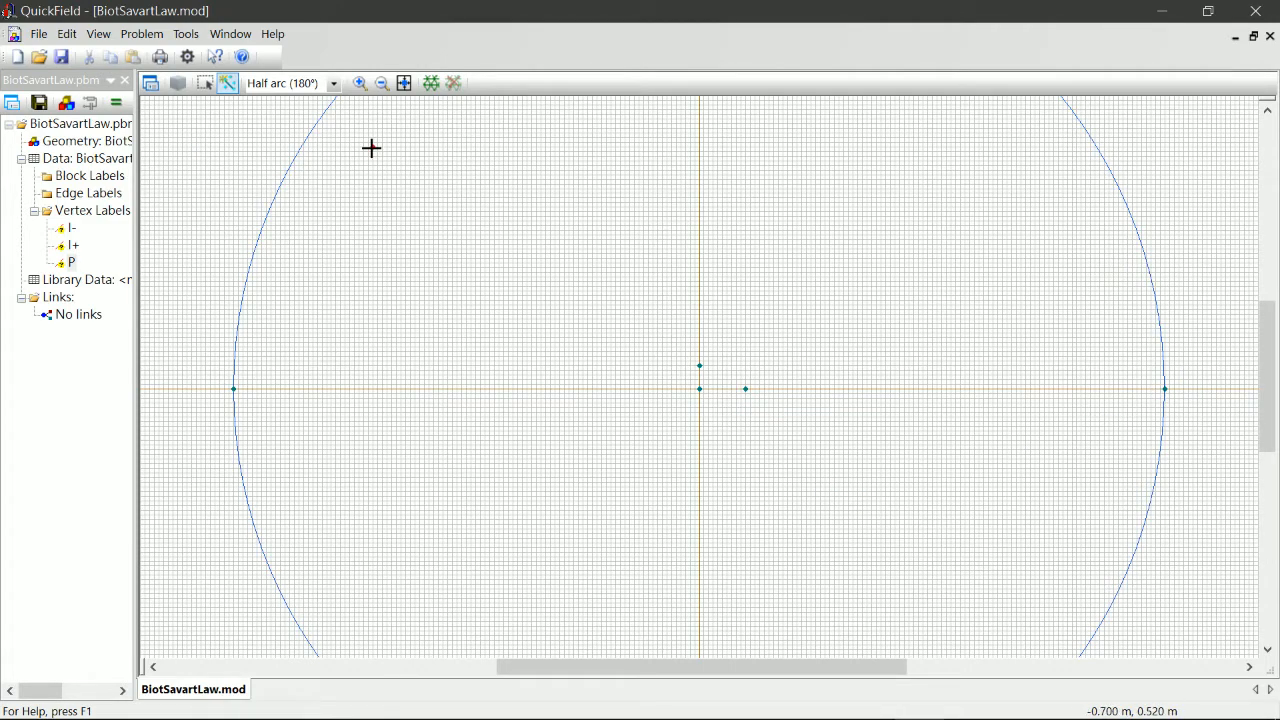
{"action": "left_click", "coordinate": [405, 88]}
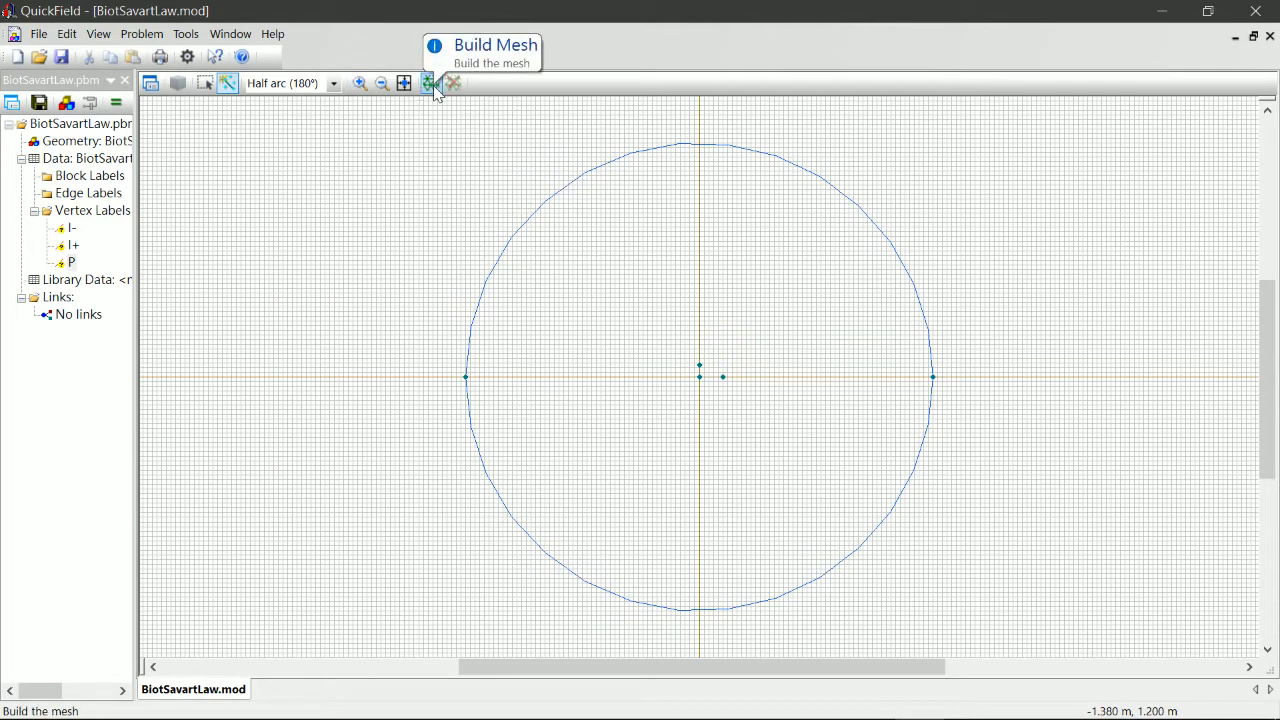
{"action": "left_click", "coordinate": [205, 86]}
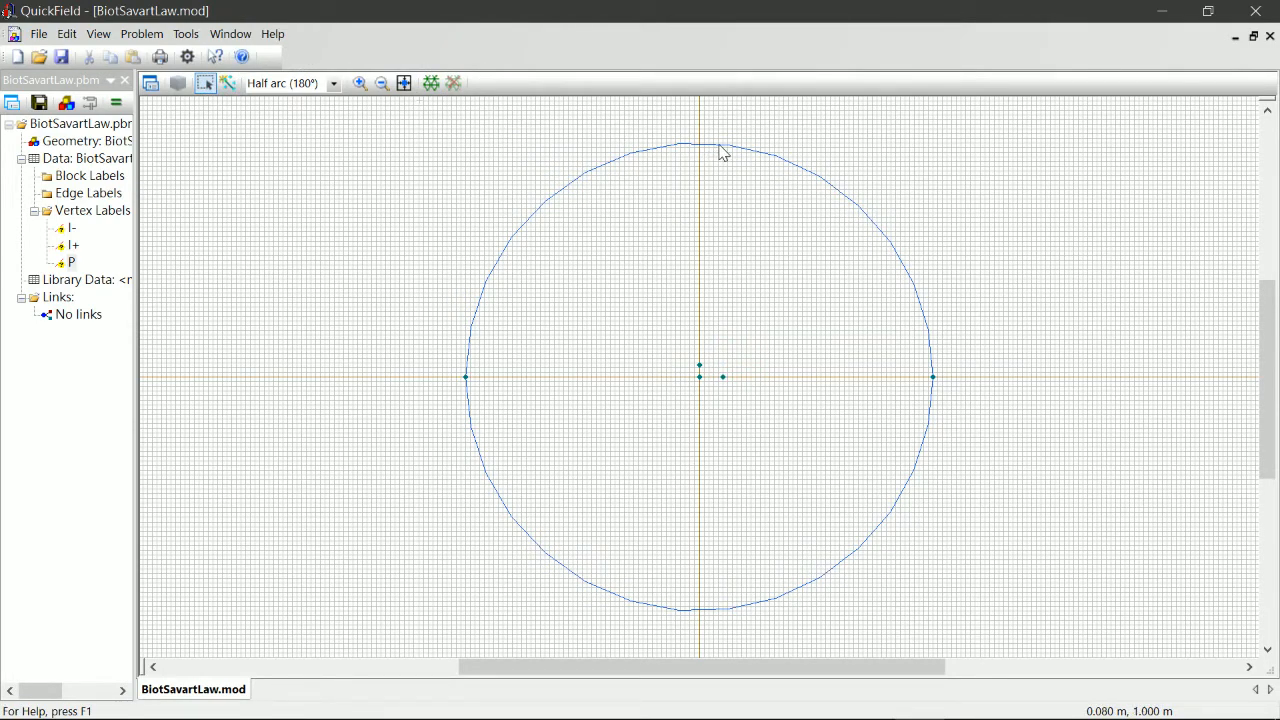
{"action": "left_click", "coordinate": [556, 188]}
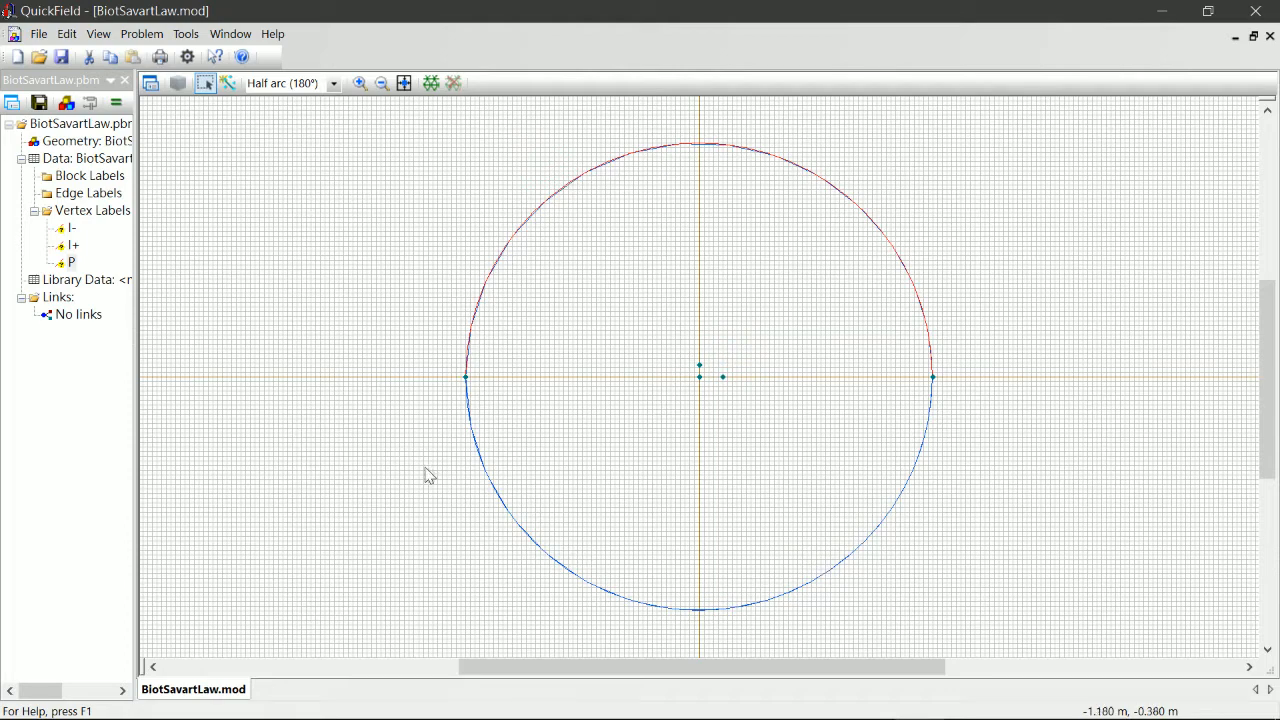
{"action": "left_click", "coordinate": [481, 464], "text": "ctrl"}
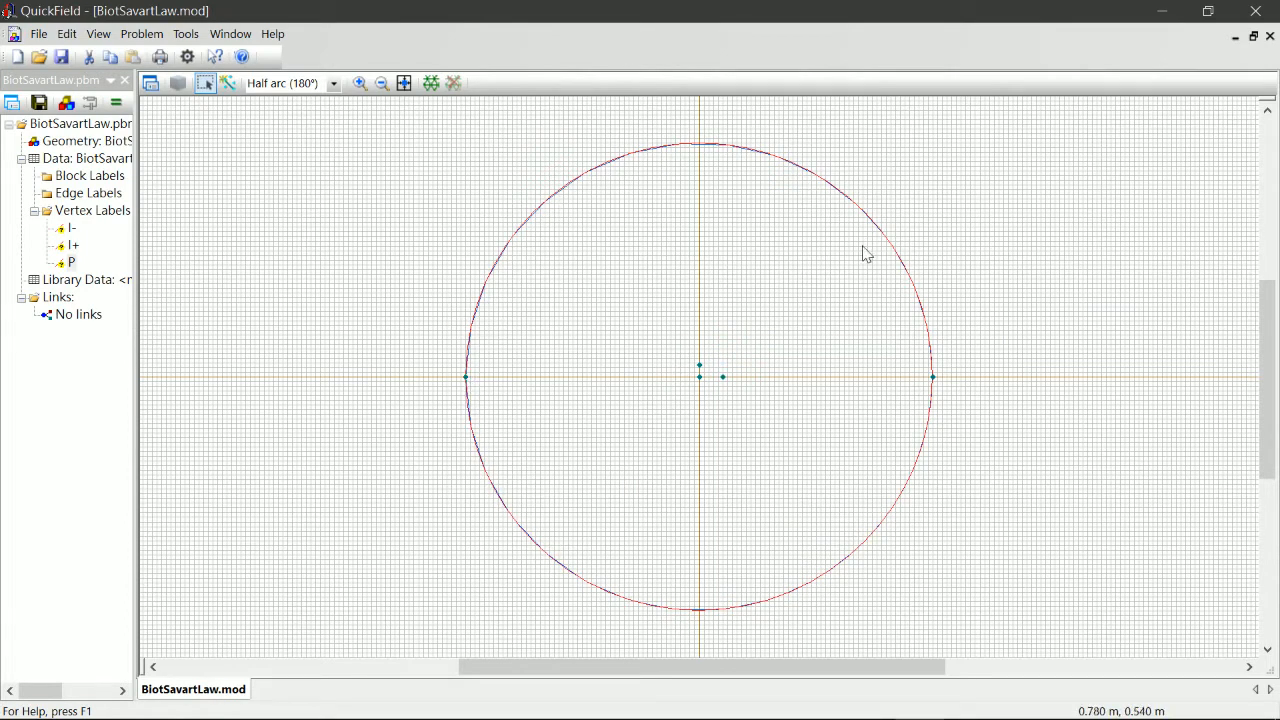
{"action": "left_click", "coordinate": [555, 300]}
{"action": "left_click", "coordinate": [356, 368]}
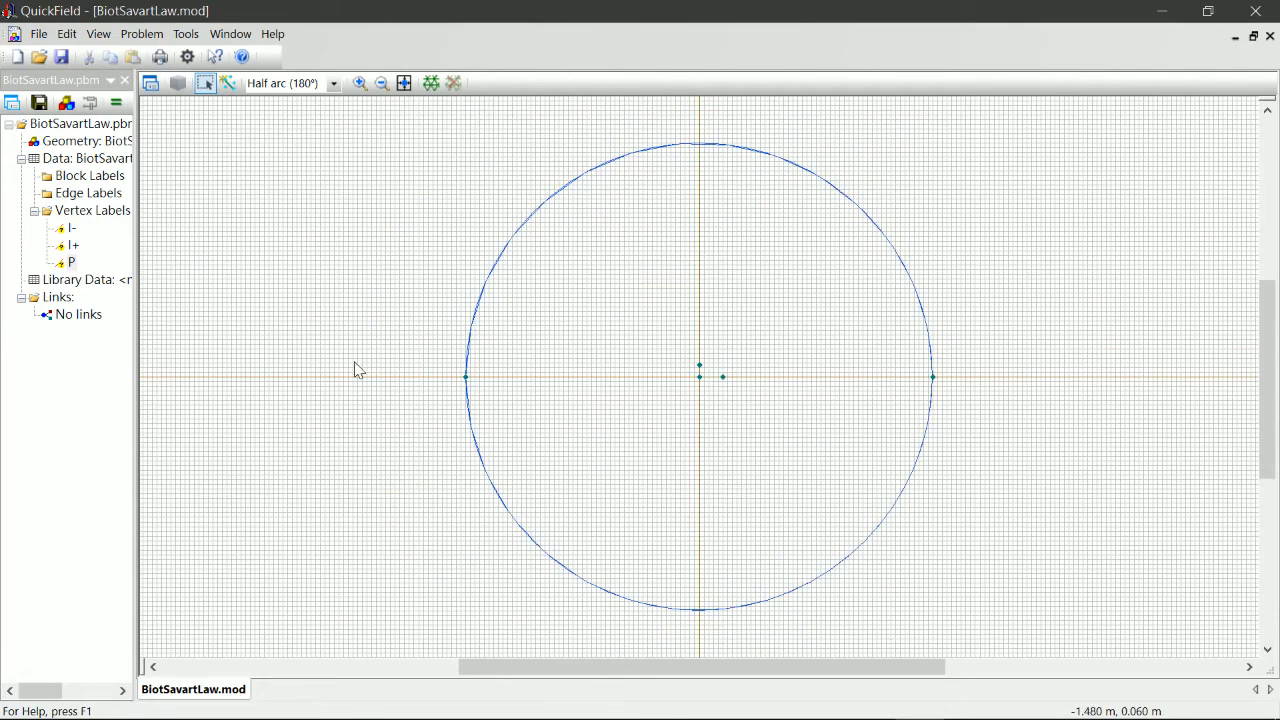
Step: Assign the edge label Boundary to both half arcs of the circle together
{"action": "left_click", "coordinate": [474, 329]}
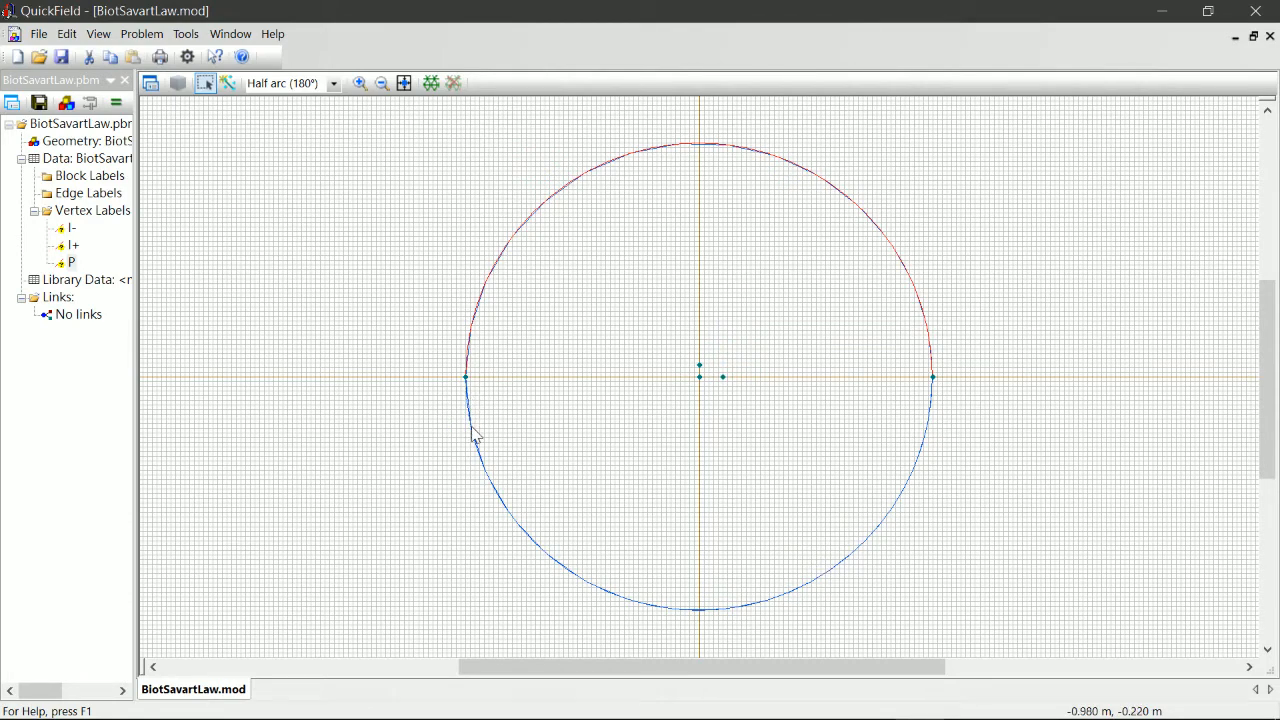
{"action": "left_click", "coordinate": [504, 509]}
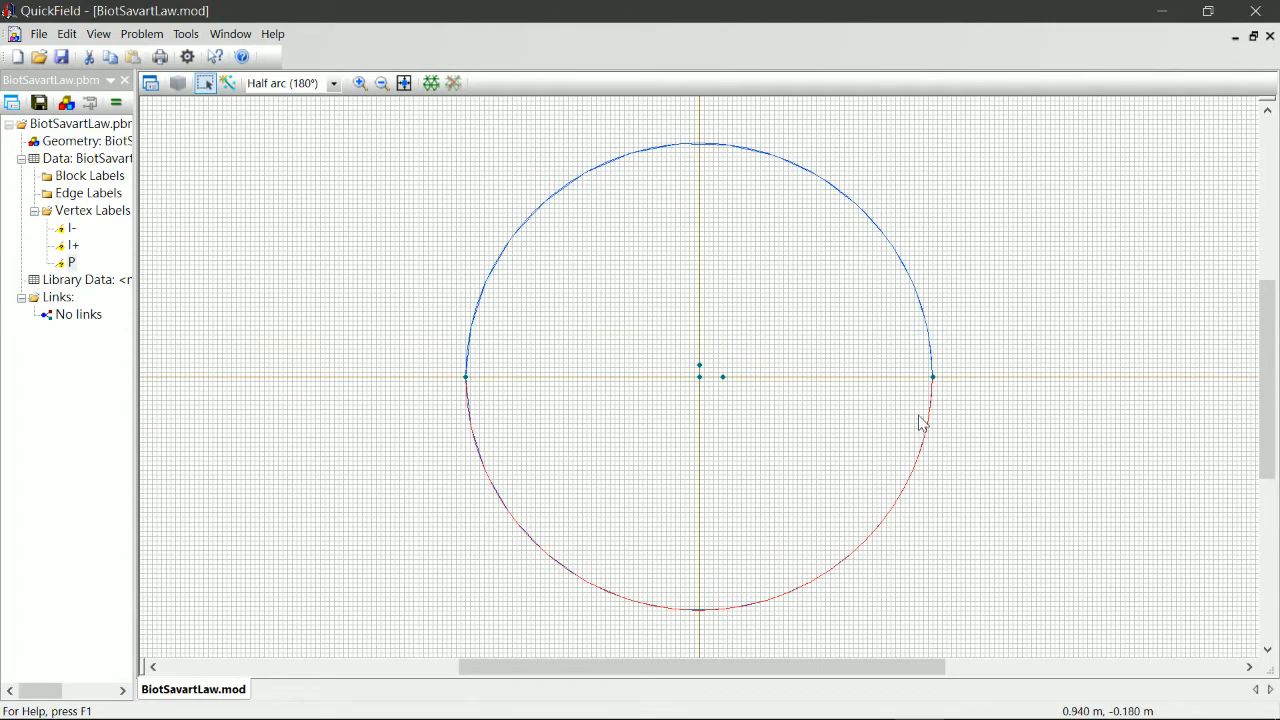
{"action": "left_click", "coordinate": [470, 348], "text": "ctrl"}
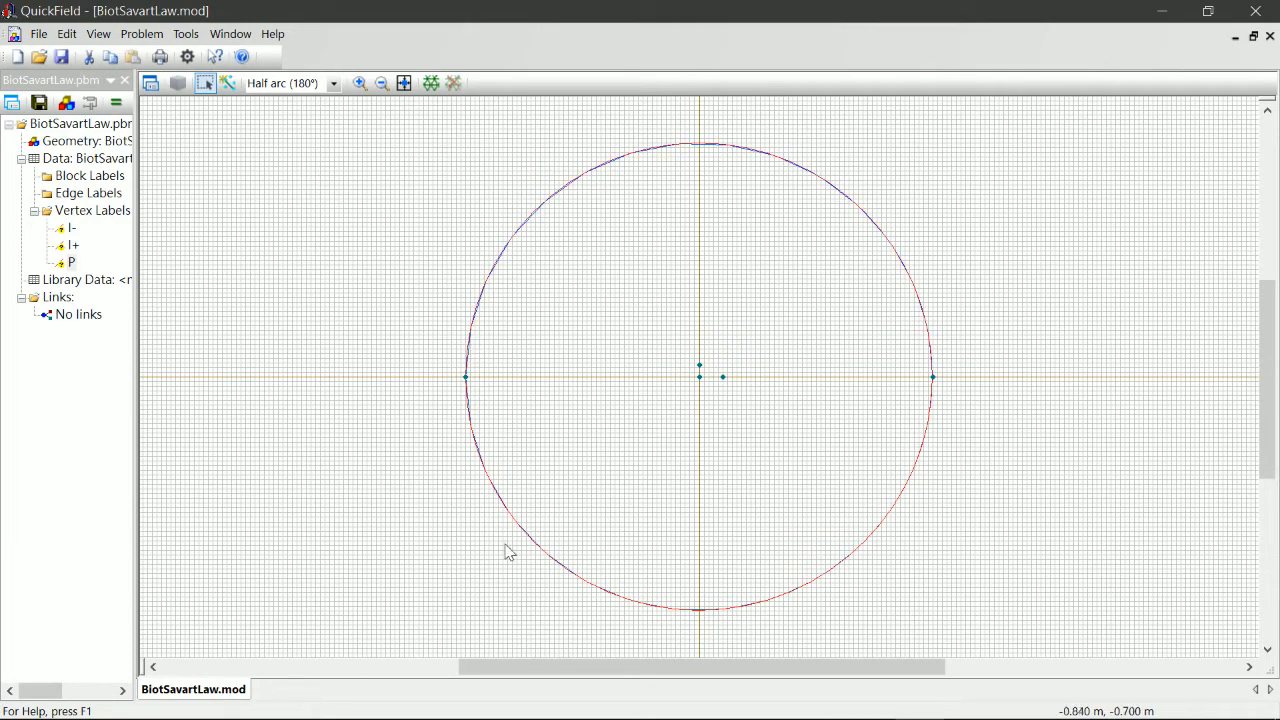
{"action": "right_click", "coordinate": [470, 368]}
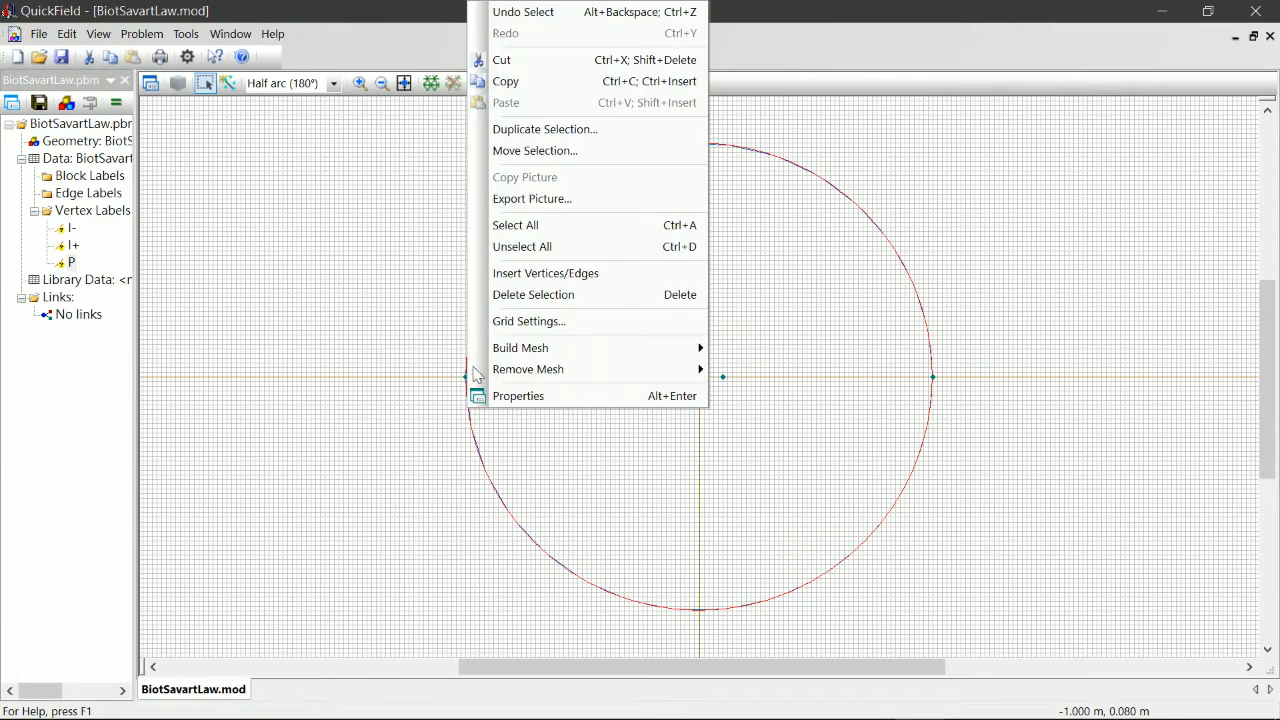
{"action": "left_click", "coordinate": [537, 396]}
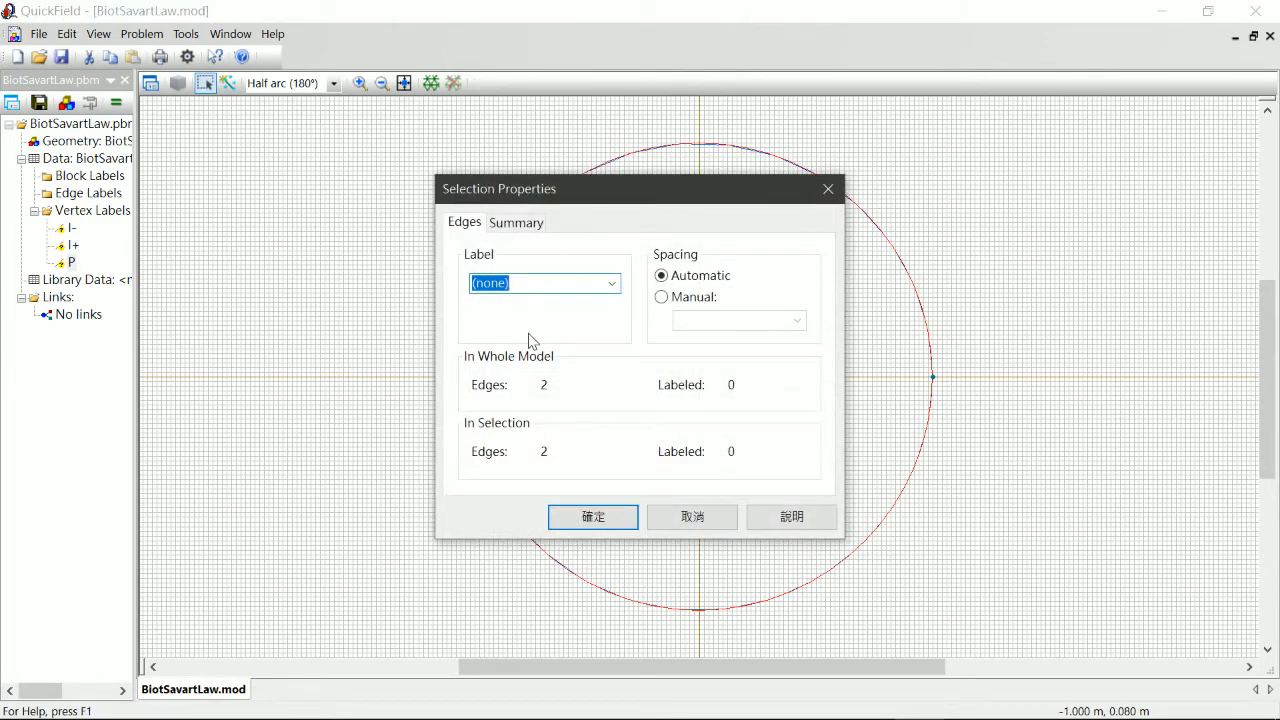
{"action": "type", "text": "Boundary"}
{"action": "key", "text": "Return"}
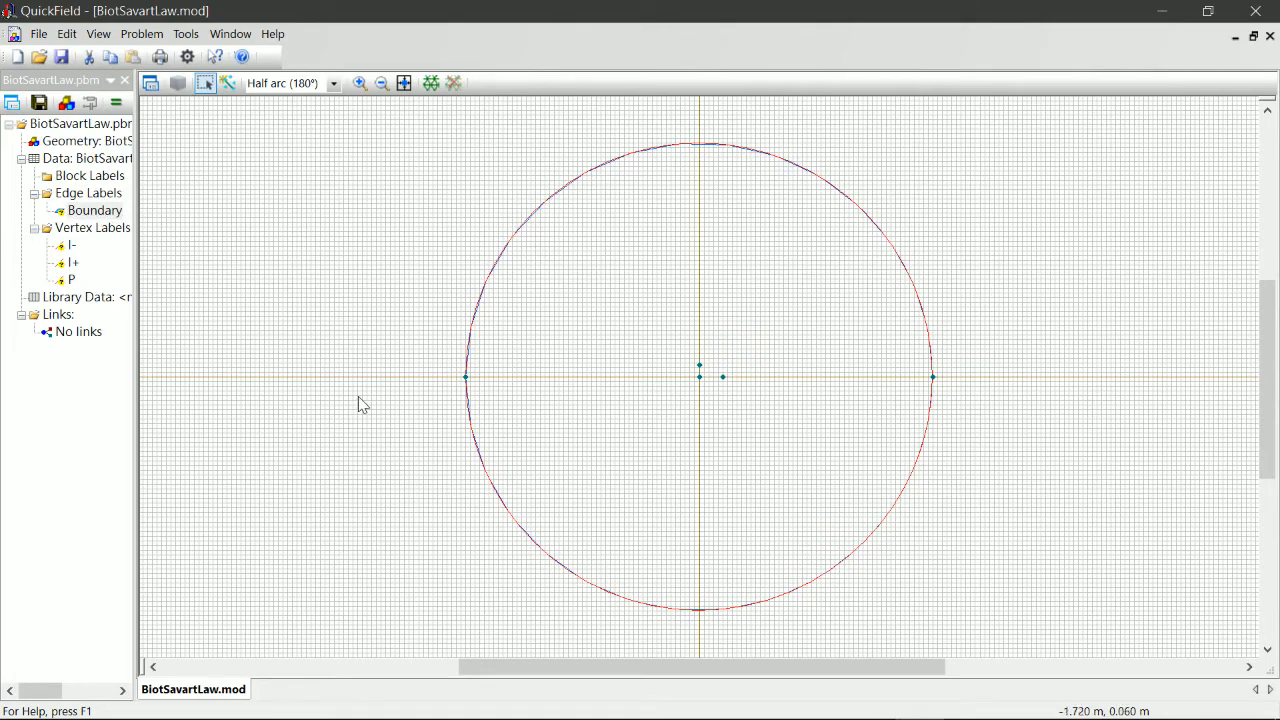
{"action": "left_click", "coordinate": [382, 477]}
Step: Assign the block label Air to the region inside the circle
{"action": "left_click", "coordinate": [605, 308]}
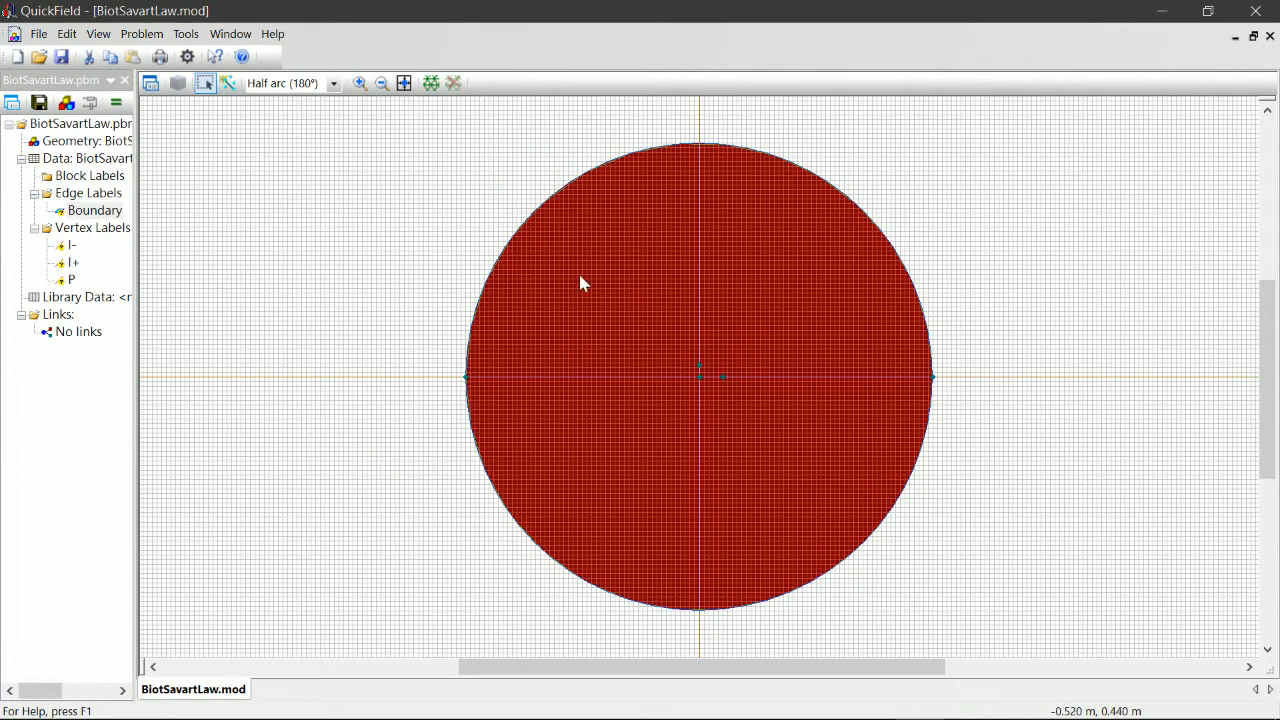
{"action": "left_click", "coordinate": [409, 207]}
{"action": "left_click", "coordinate": [578, 255]}
{"action": "right_click", "coordinate": [578, 277]}
{"action": "left_click", "coordinate": [635, 663]}
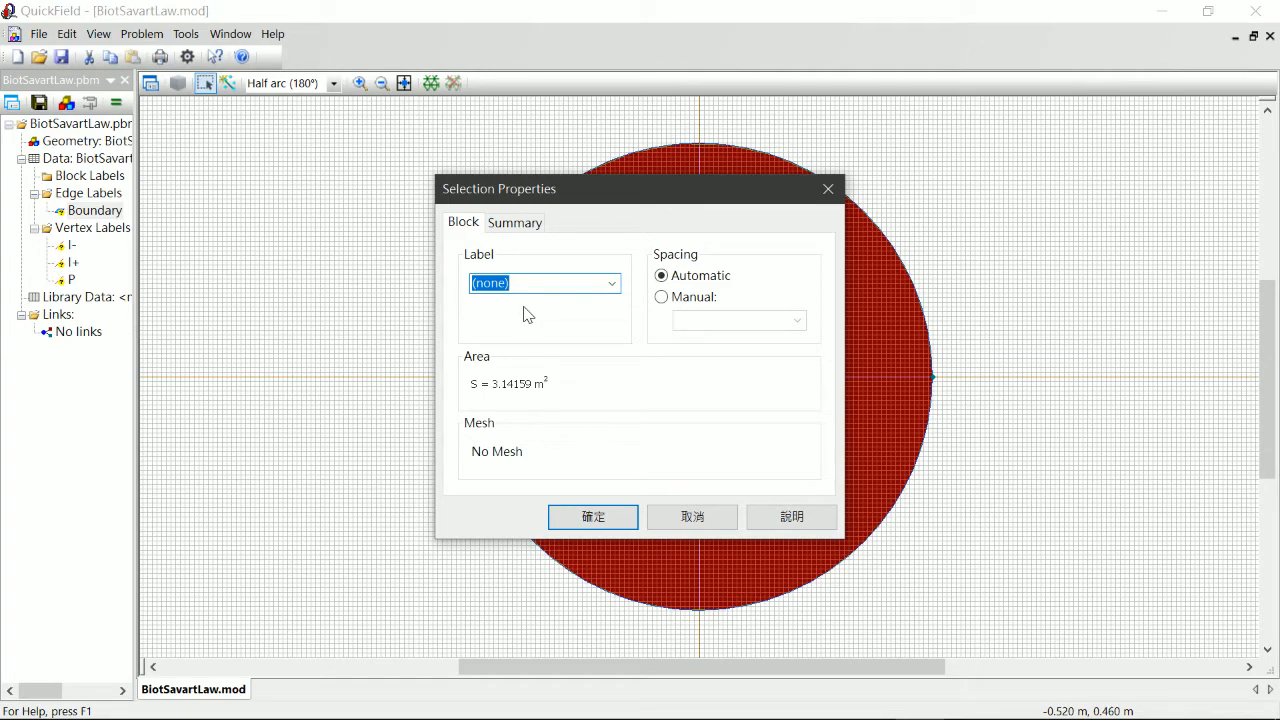
{"action": "type", "text": "Air"}
{"action": "key", "text": "Return"}
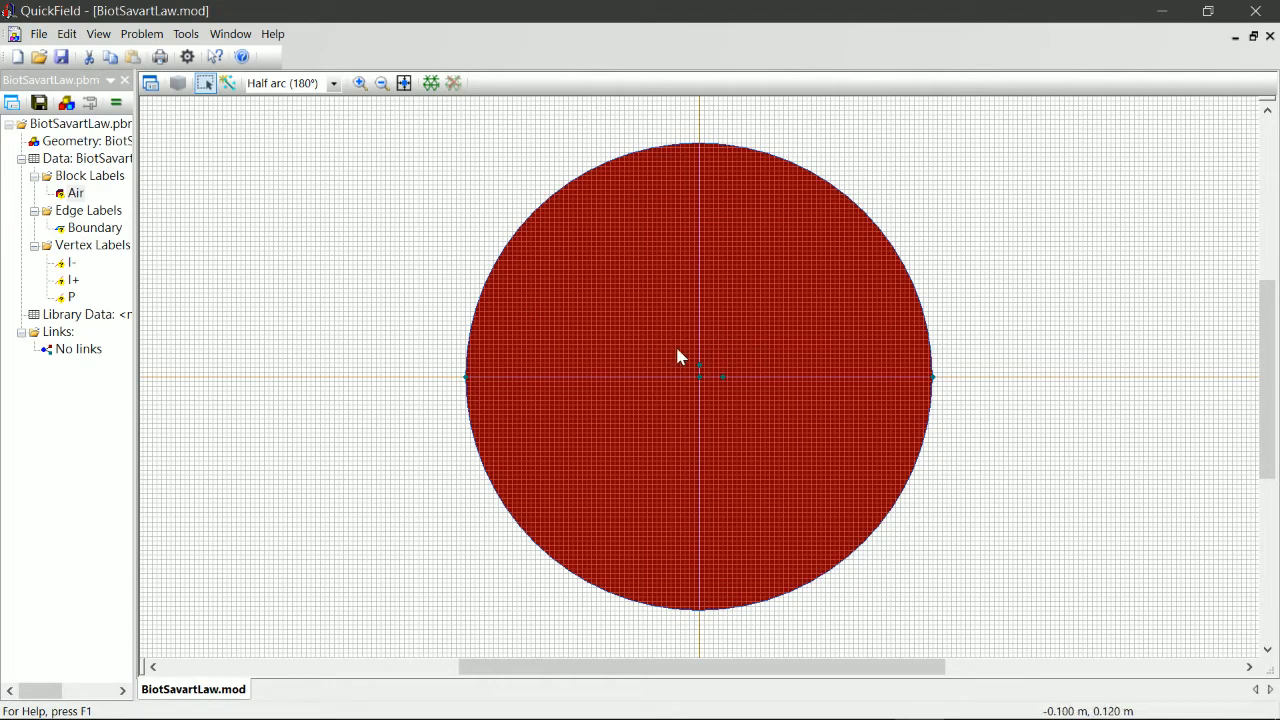
Step: Define the Air block label with a relative permeability of 1 and no field source
{"action": "left_click", "coordinate": [367, 345]}
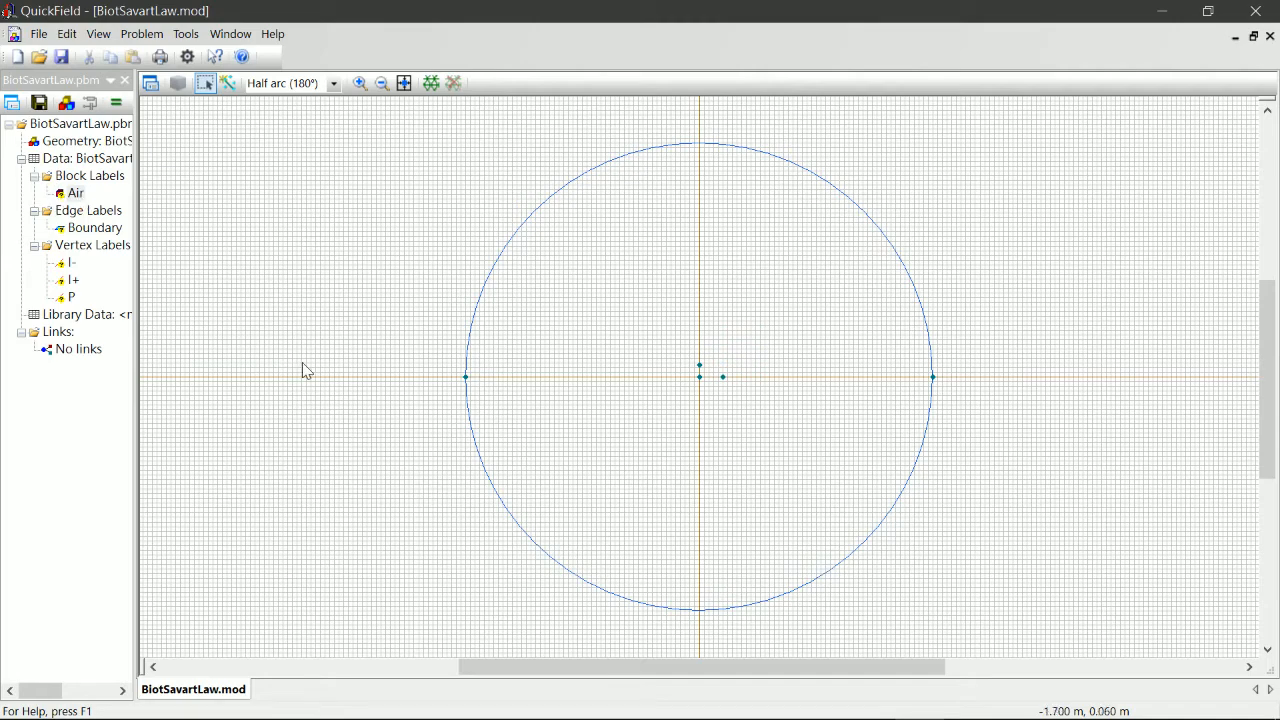
{"action": "double_click", "coordinate": [75, 193]}
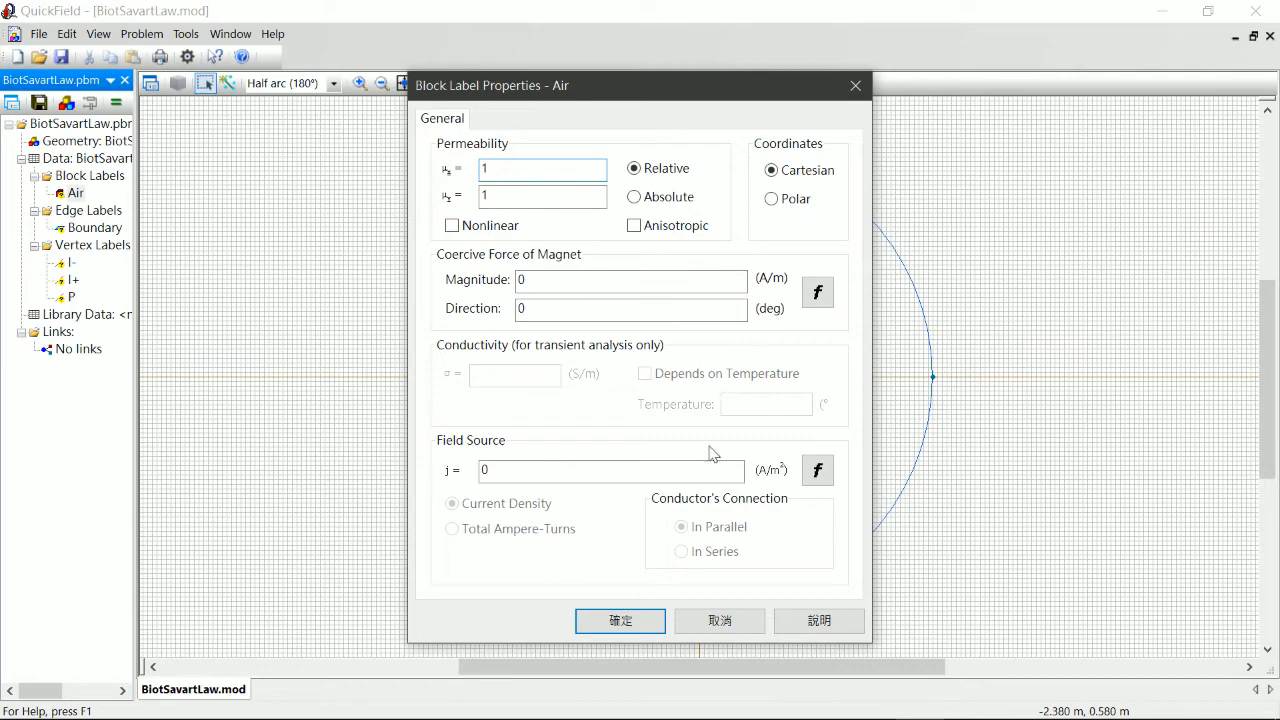
{"action": "left_click", "coordinate": [622, 621]}
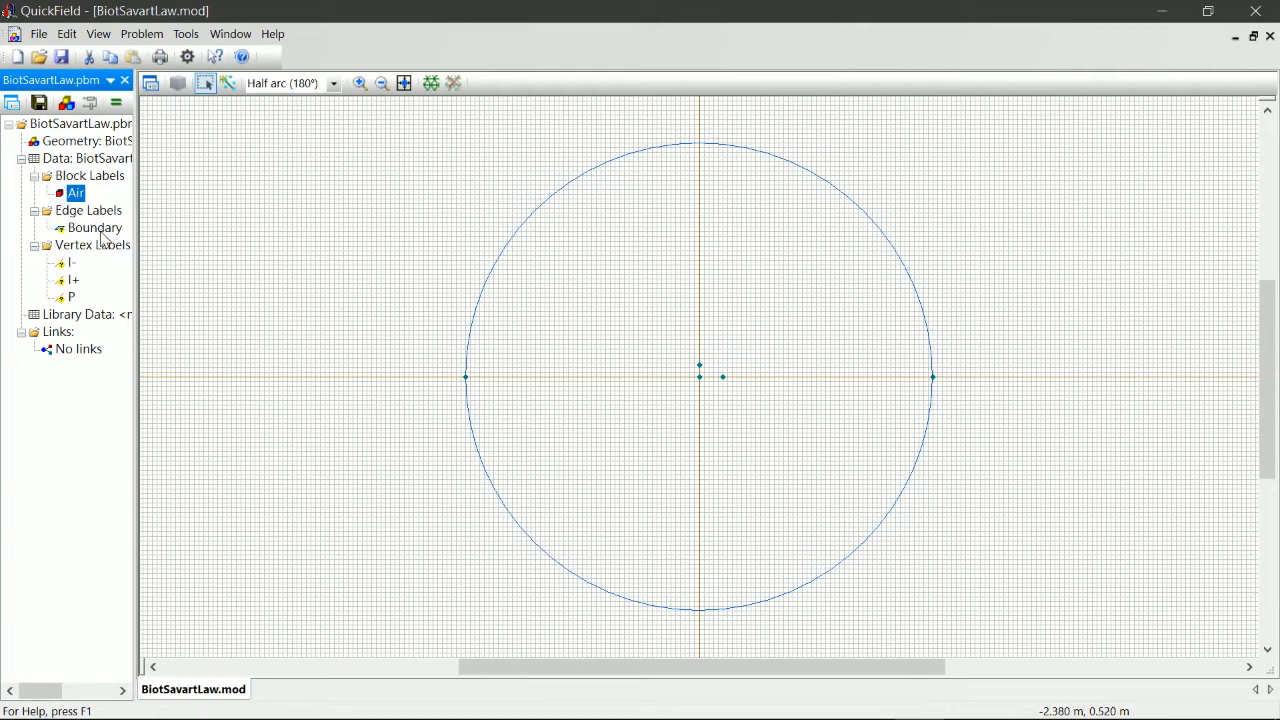
Step: Define the Boundary edge label with a magnetic potential of 0 Wb/m
{"action": "left_click", "coordinate": [93, 230]}
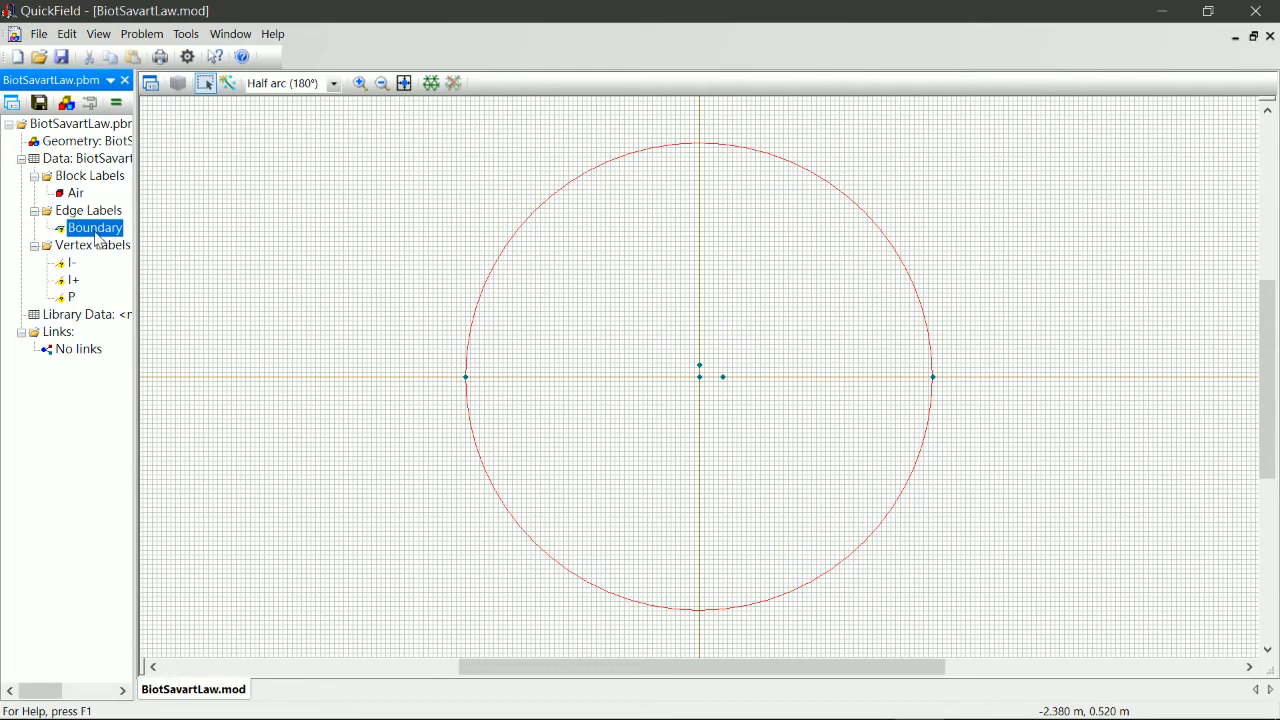
{"action": "double_click", "coordinate": [93, 237]}
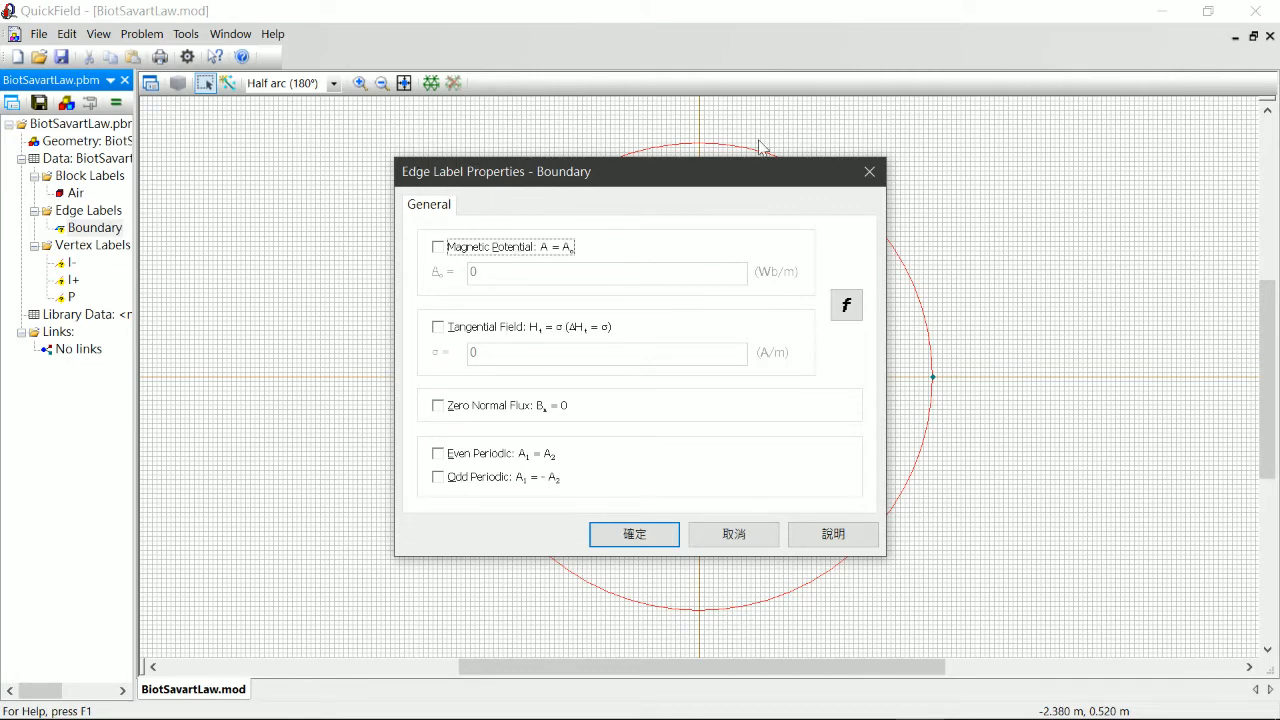
{"action": "left_click", "coordinate": [438, 247]}
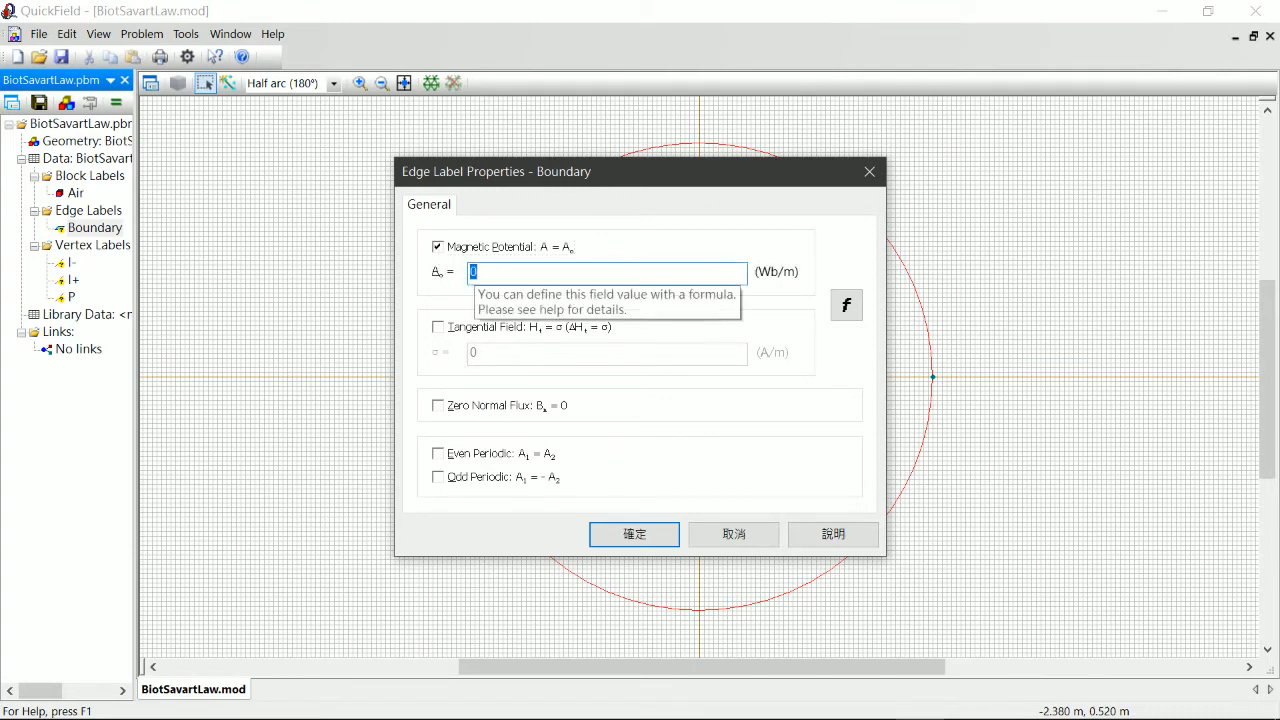
{"action": "left_click", "coordinate": [476, 272]}
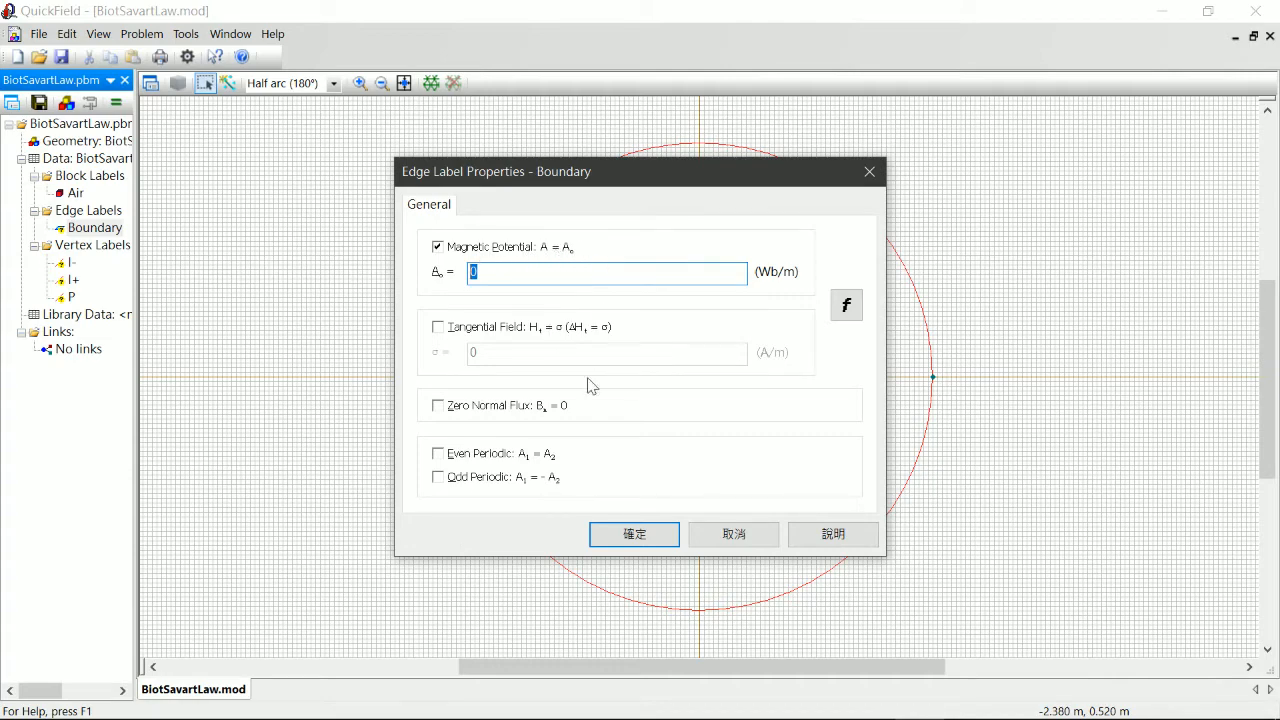
{"action": "left_click", "coordinate": [650, 539]}
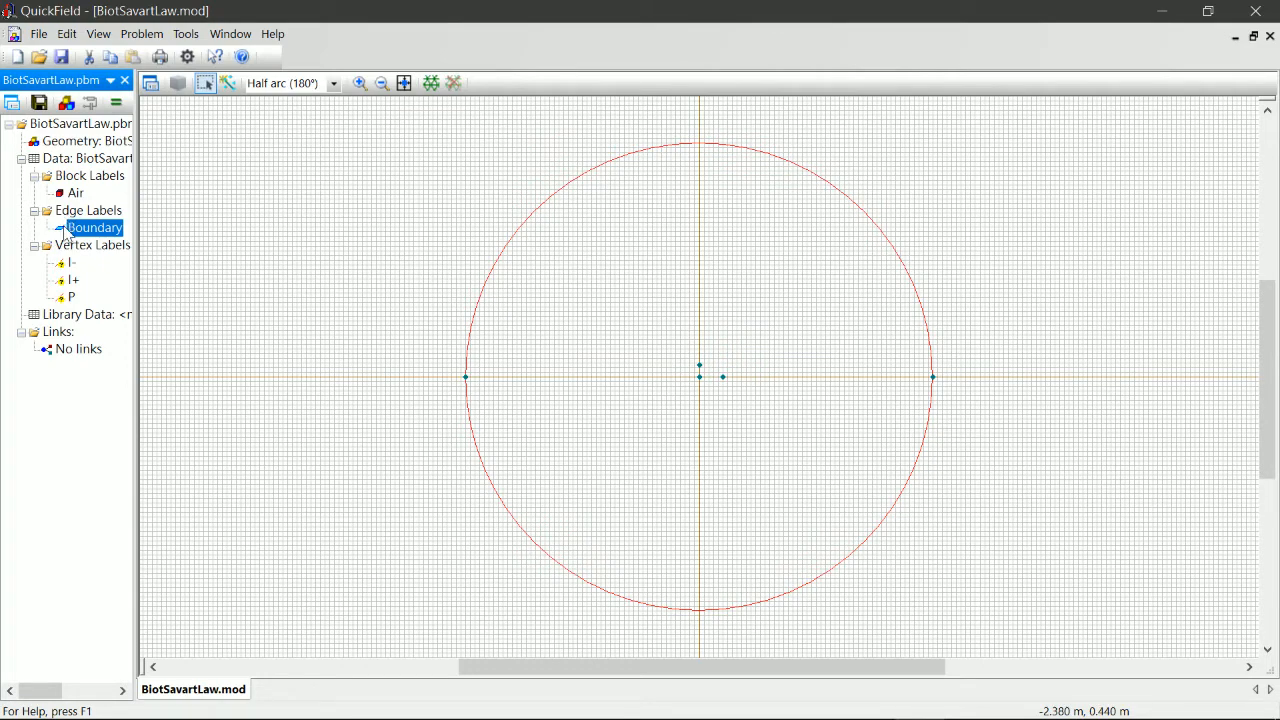
Step: Define the vertex label I- with a linear current of -10 A
{"action": "left_click", "coordinate": [74, 264]}
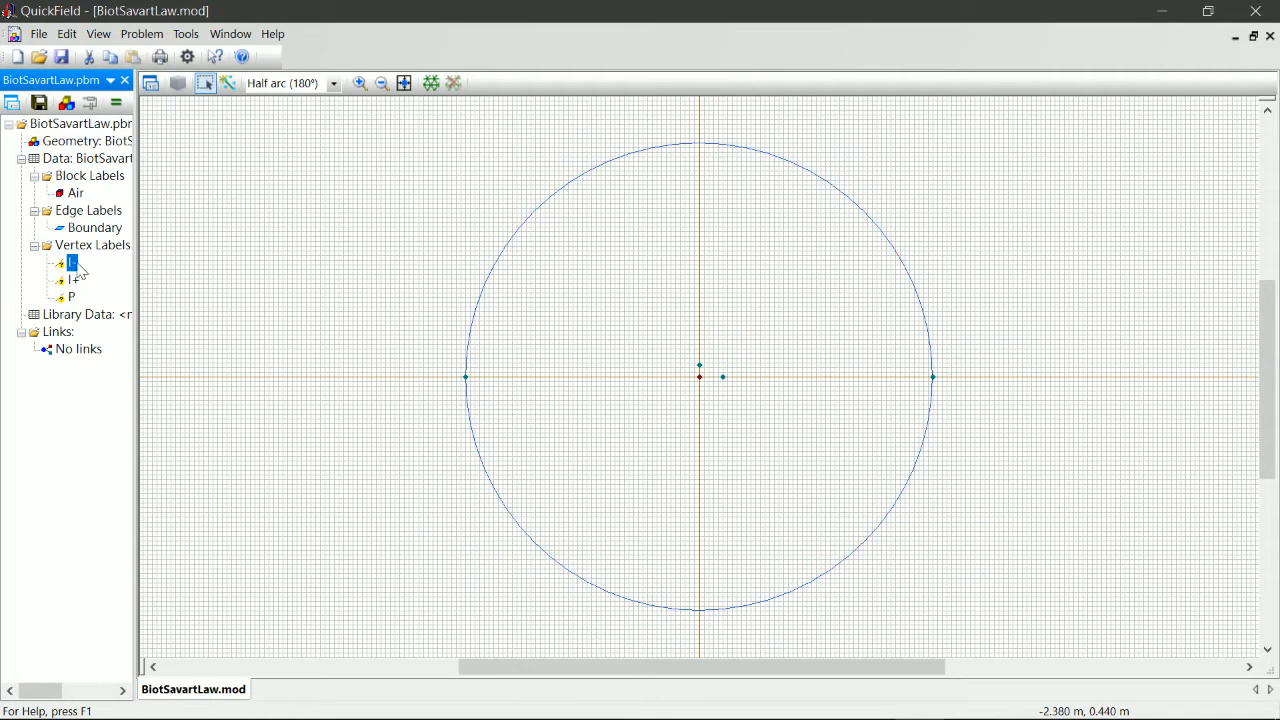
{"action": "double_click", "coordinate": [74, 265]}
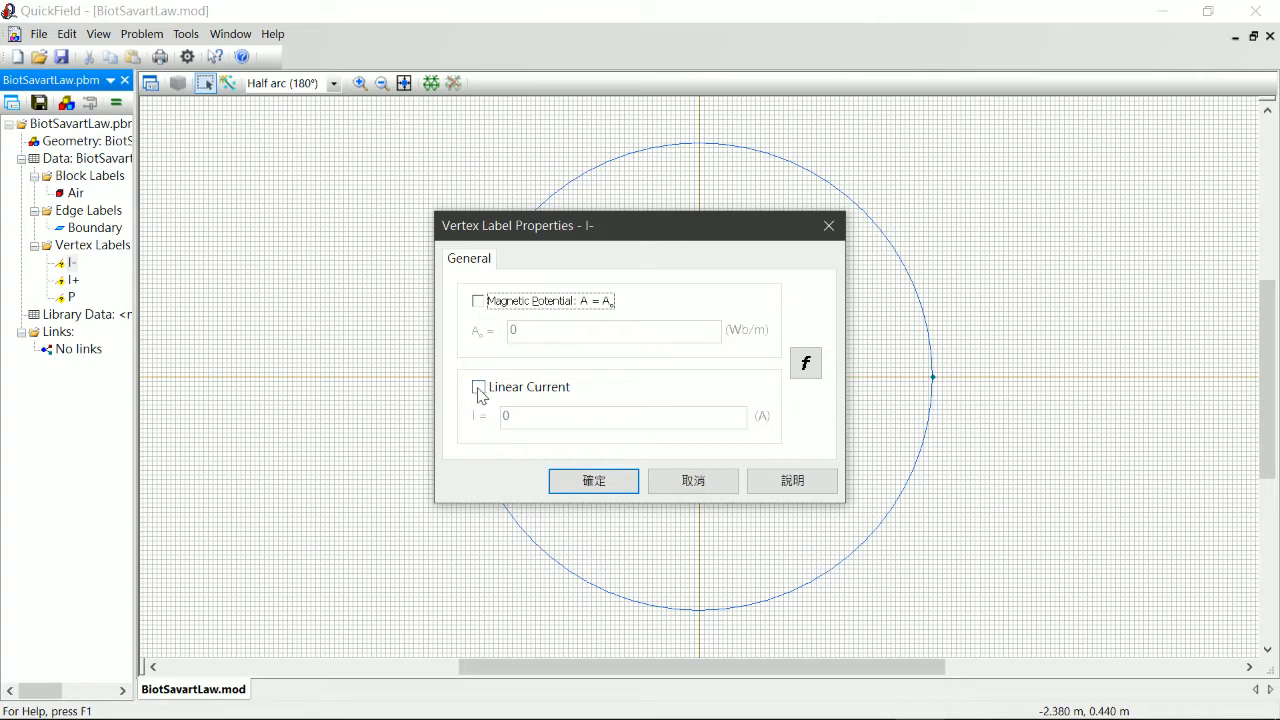
{"action": "left_click", "coordinate": [478, 388]}
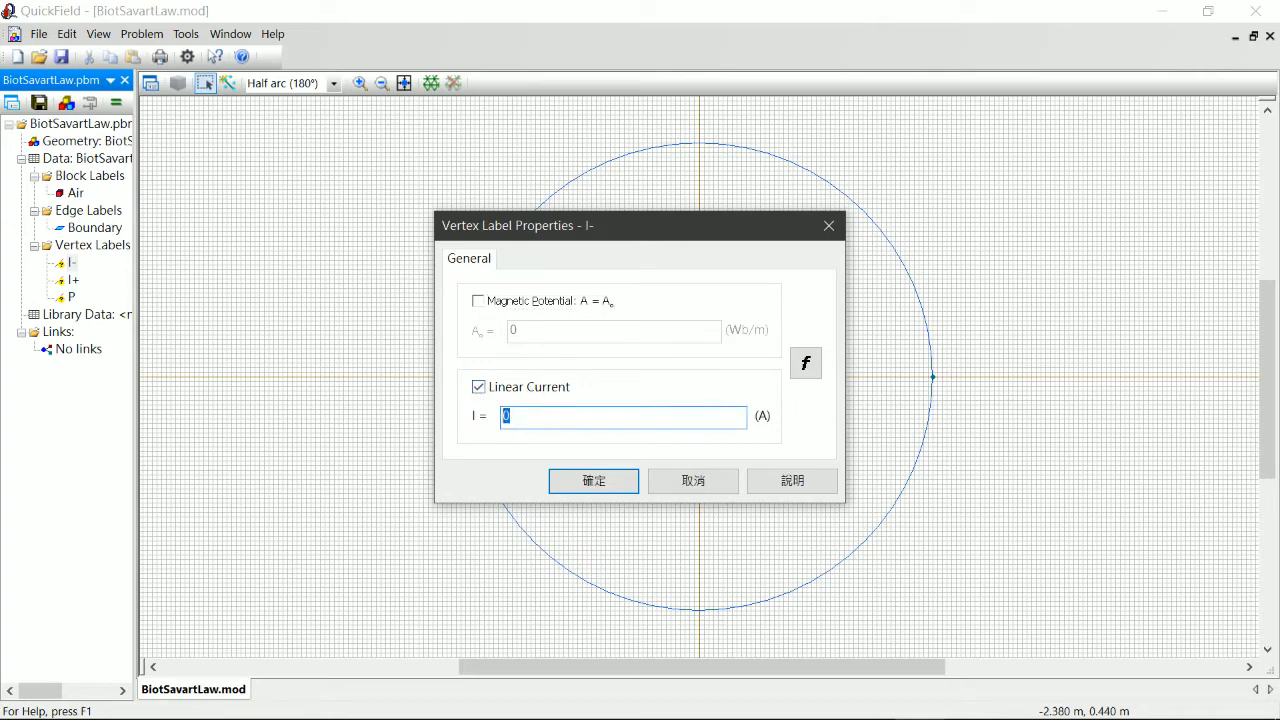
{"action": "type", "text": "-10"}
{"action": "left_click", "coordinate": [606, 485]}
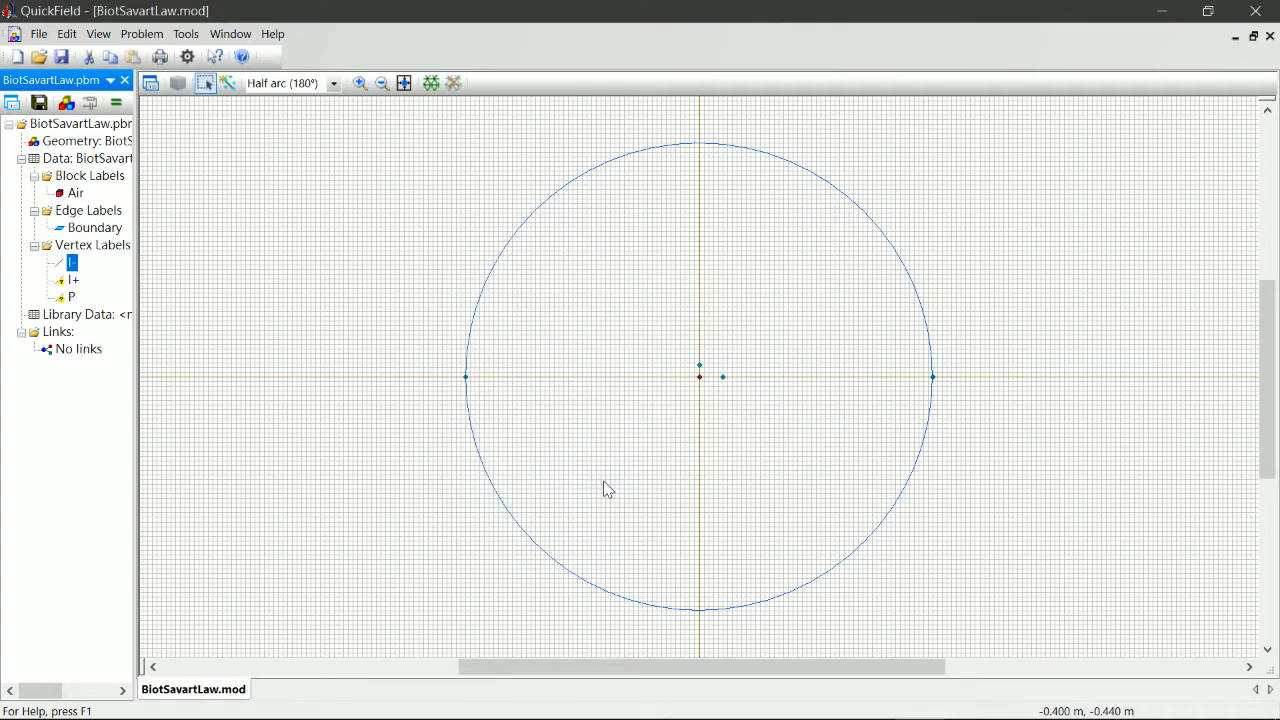
Step: Define the vertex label I+ with a linear current of 10 A, and accept label P with neither potential nor current
{"action": "left_click", "coordinate": [73, 281]}
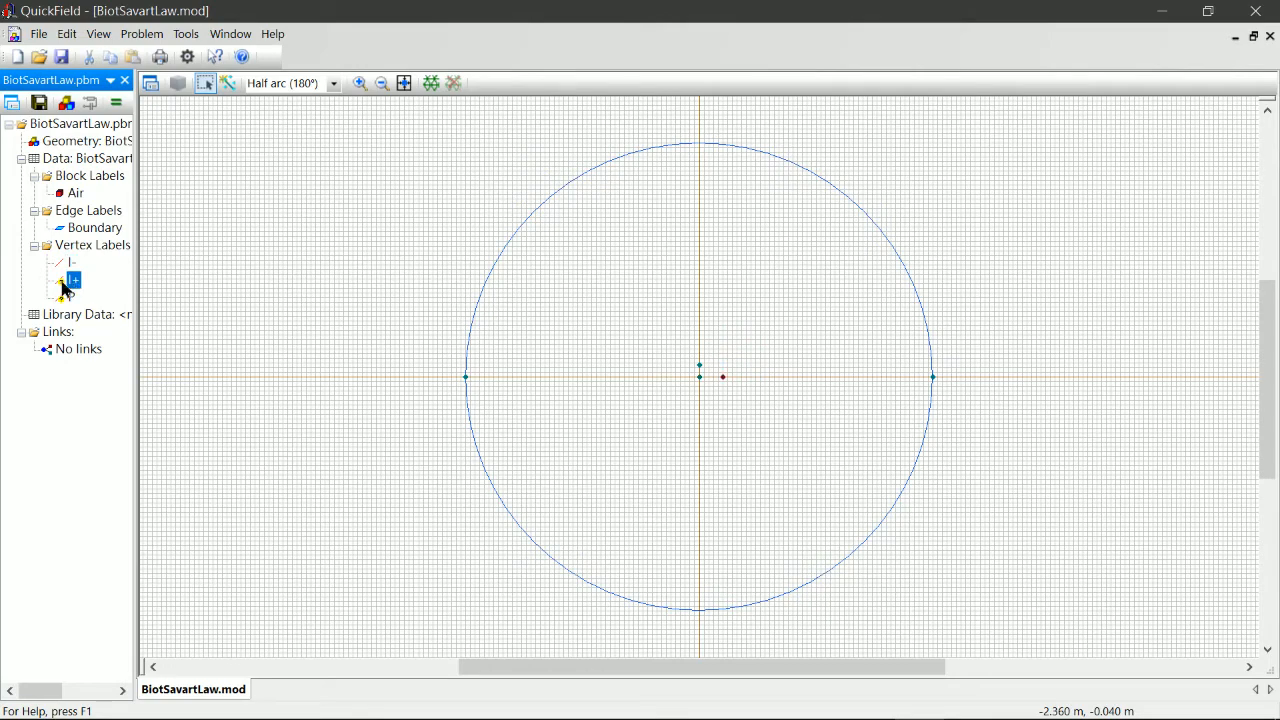
{"action": "double_click", "coordinate": [66, 285]}
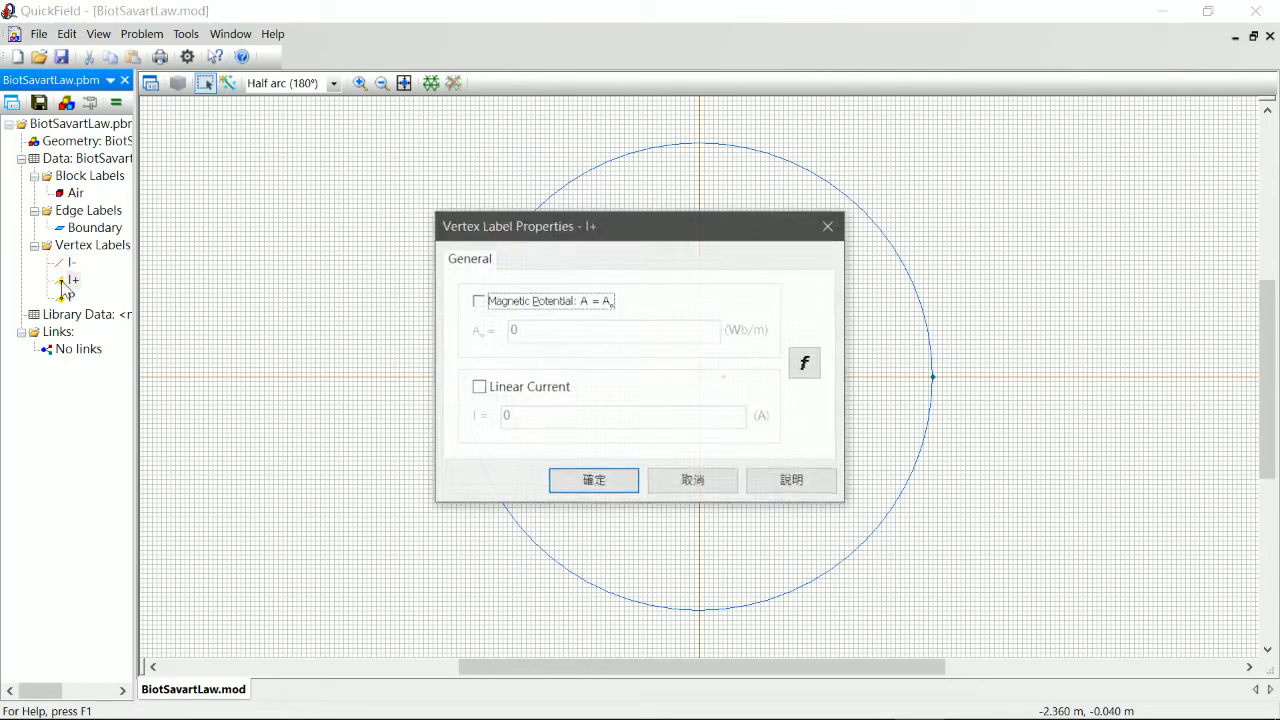
{"action": "left_click", "coordinate": [479, 387]}
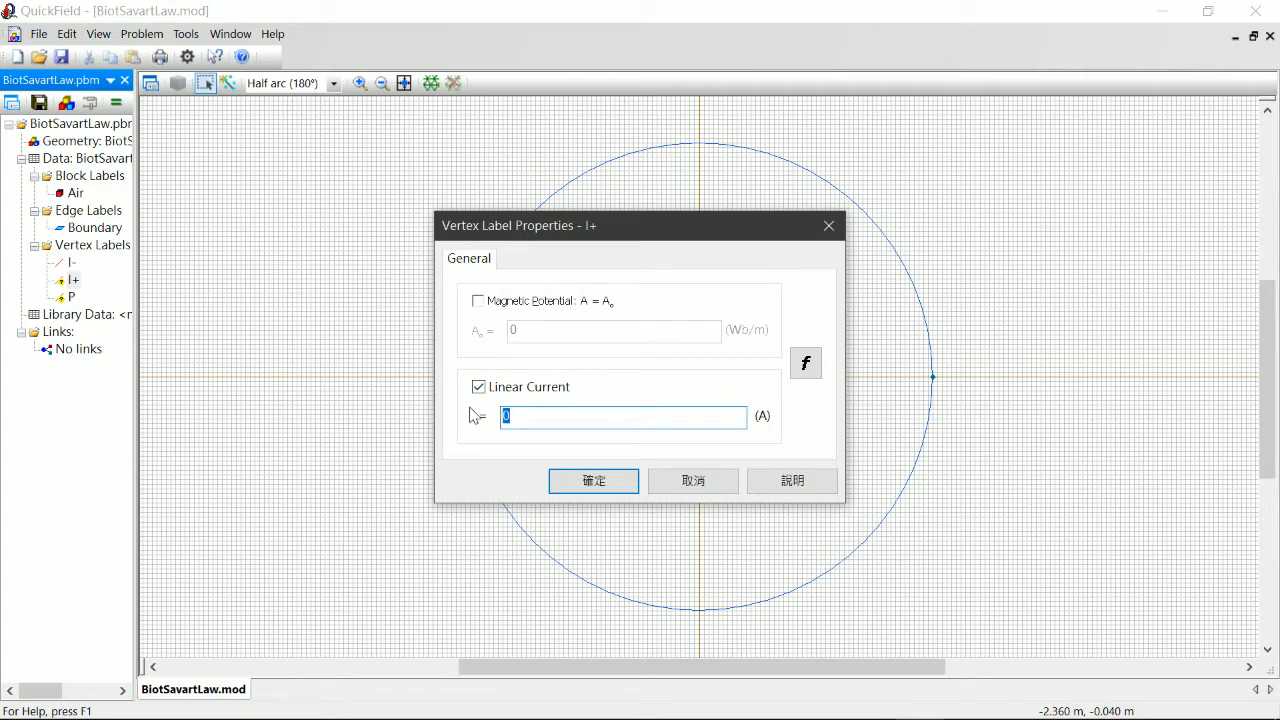
{"action": "type", "text": "1"}
{"action": "left_click", "coordinate": [610, 480]}
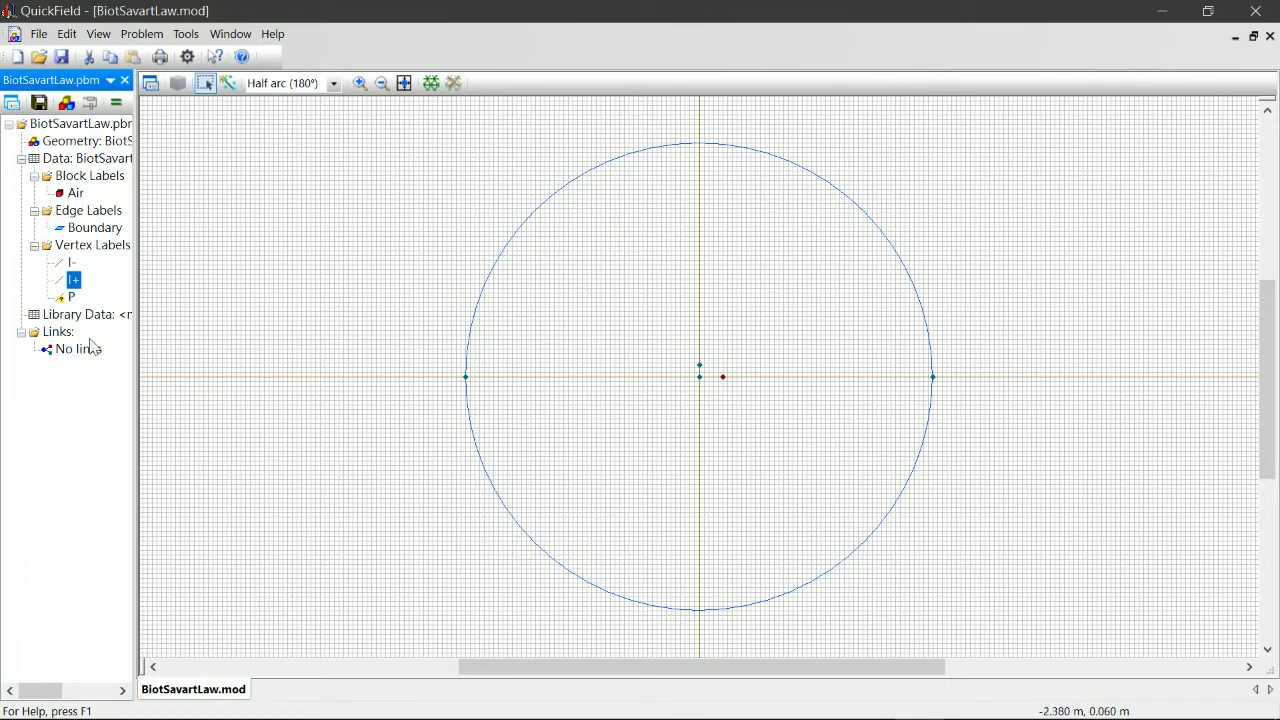
{"action": "double_click", "coordinate": [72, 297]}
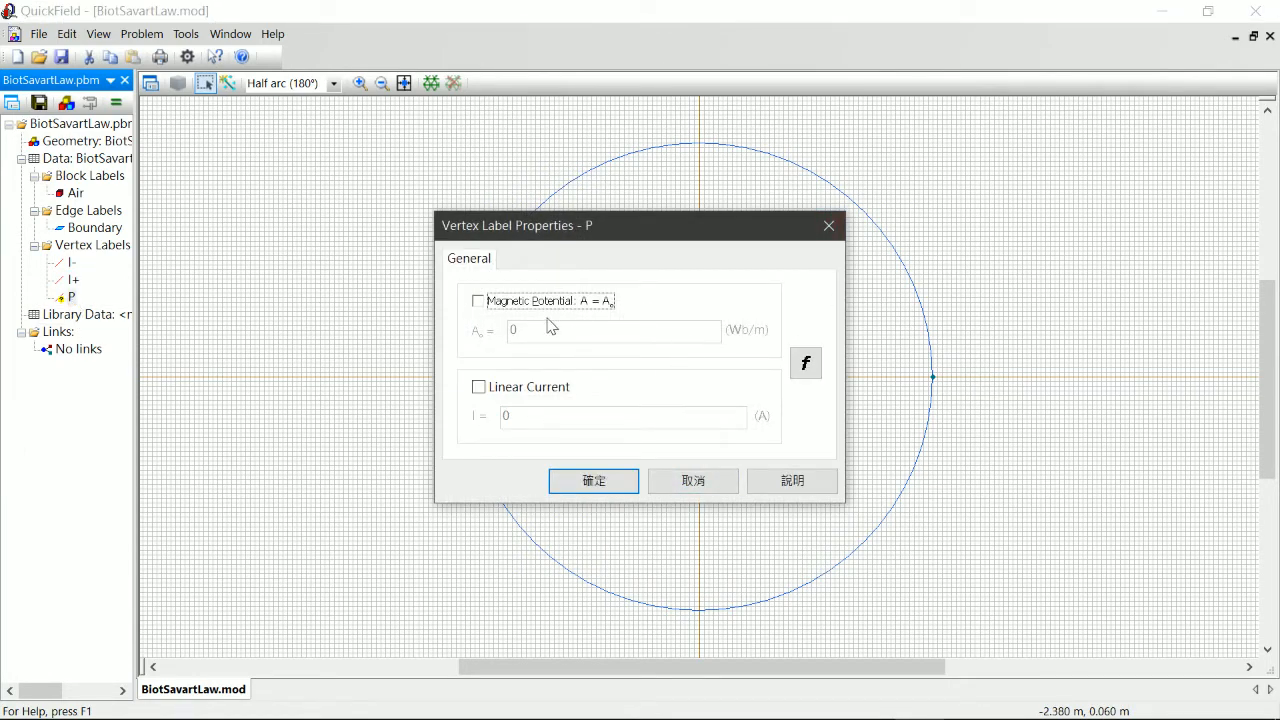
{"action": "left_click", "coordinate": [614, 487]}
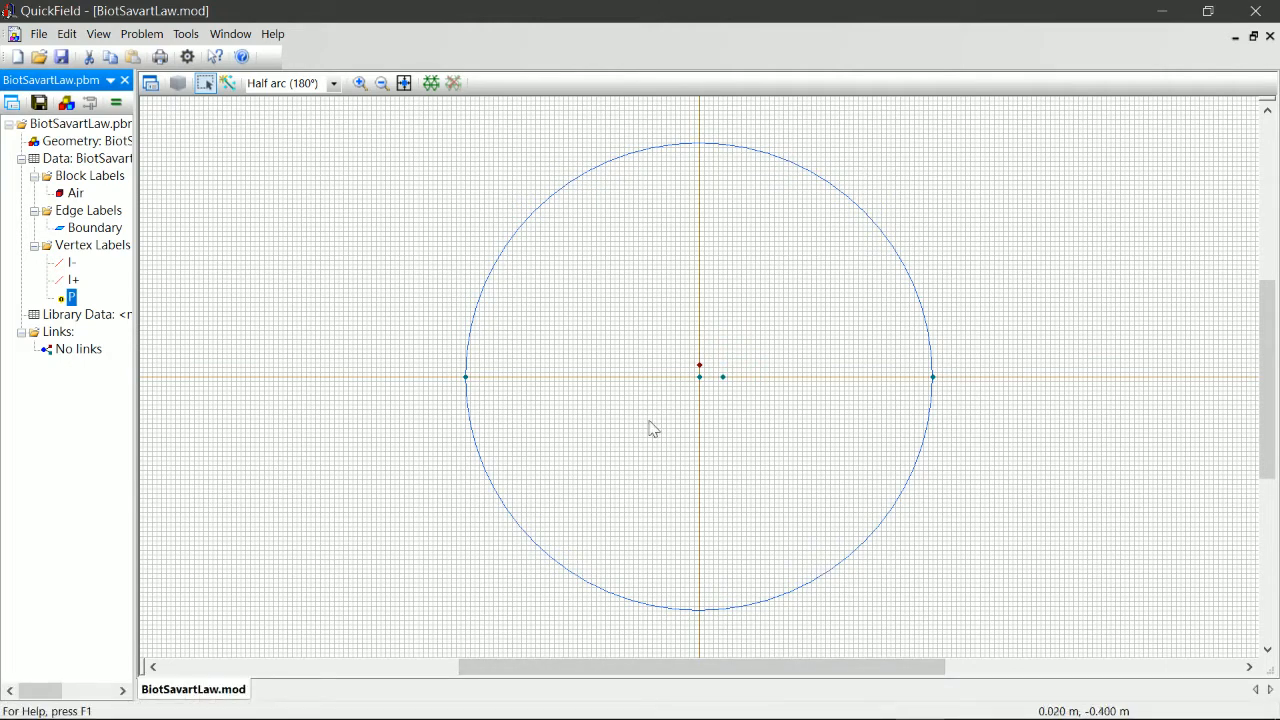
Step: Switch to the Word homework document to check the geometry figure and wire currents, and return to QuickField
{"action": "mouse_move", "coordinate": [850, 706]}
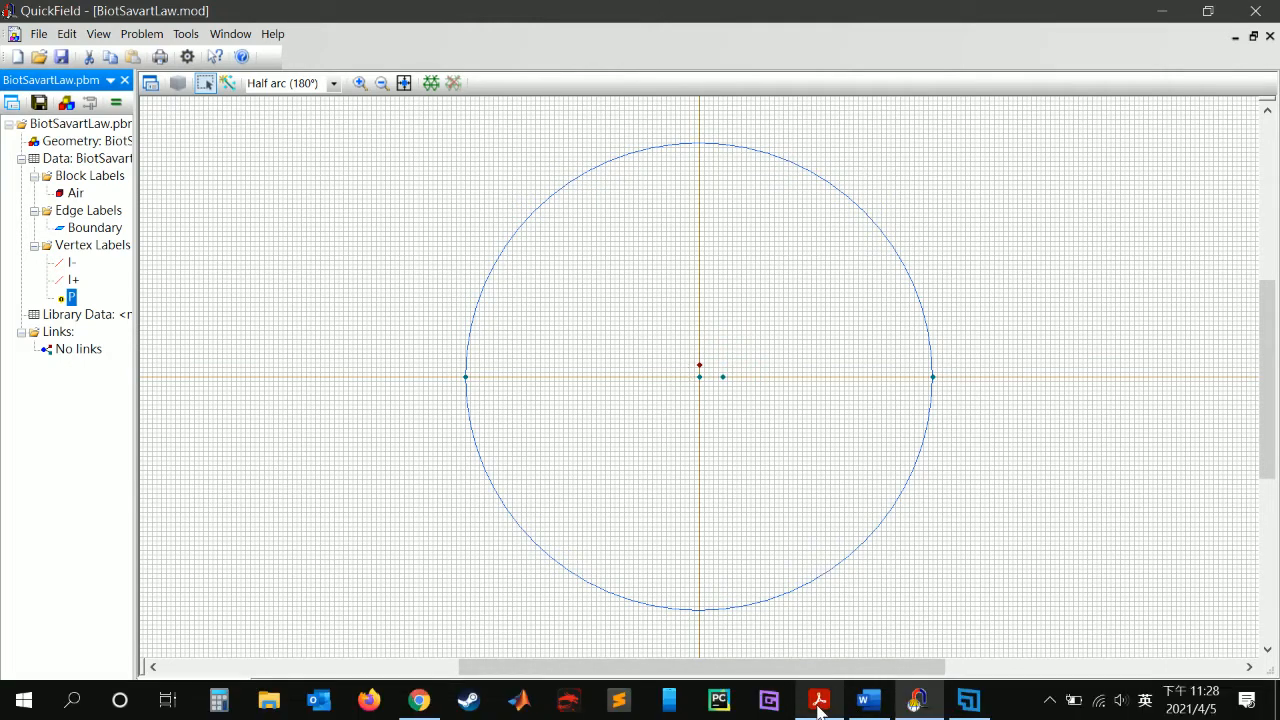
{"action": "left_click", "coordinate": [868, 700]}
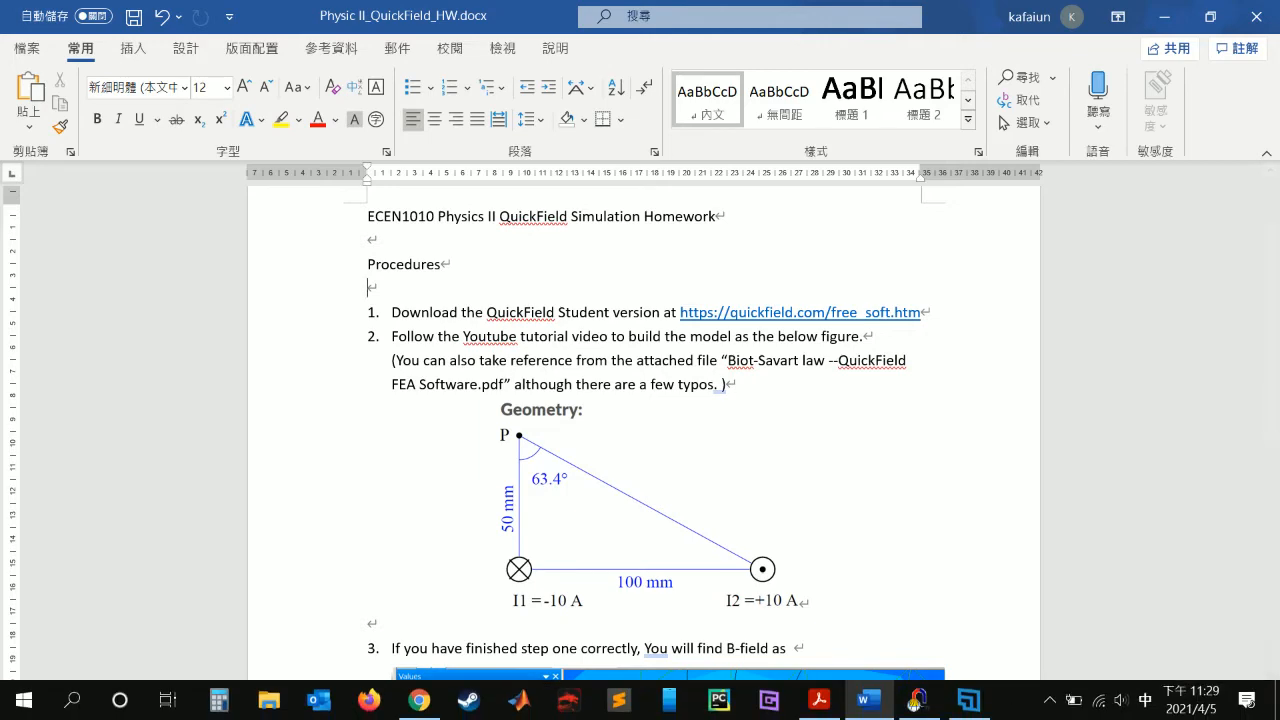
{"action": "scroll", "coordinate": [775, 450], "scroll_direction": "down", "scroll_amount": 1}
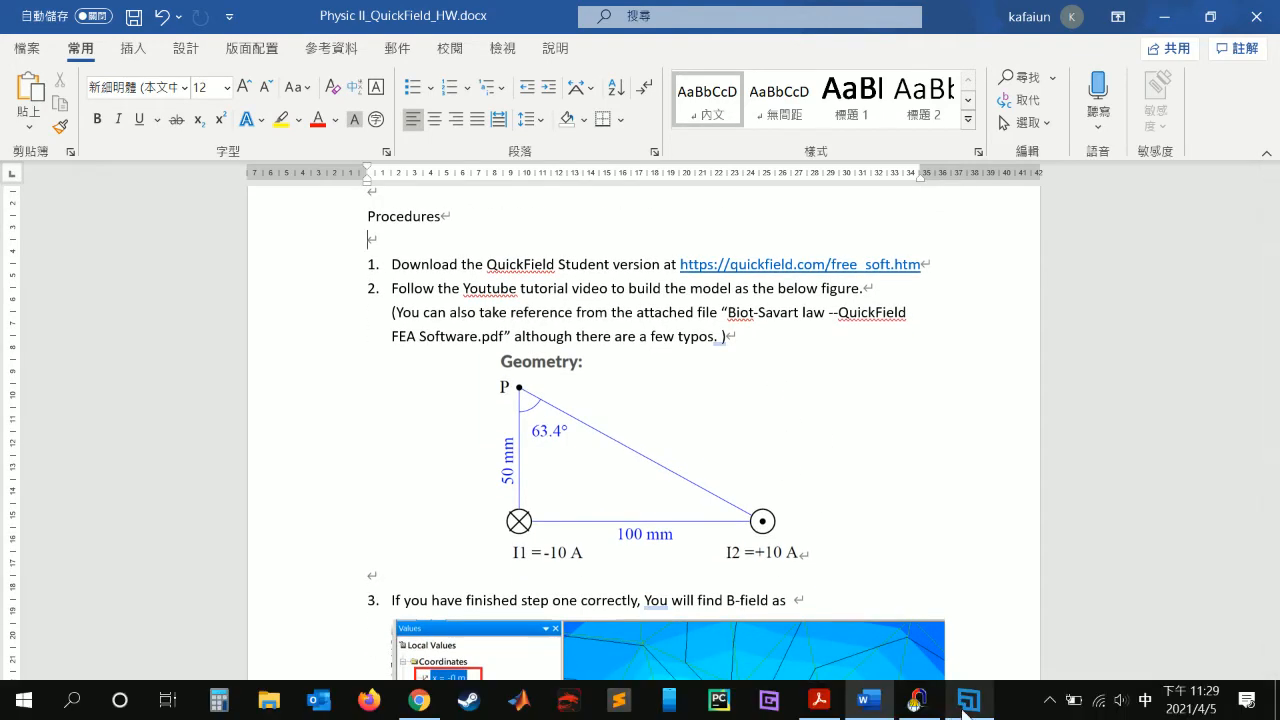
{"action": "mouse_move", "coordinate": [967, 711]}
{"action": "left_click", "coordinate": [918, 700]}
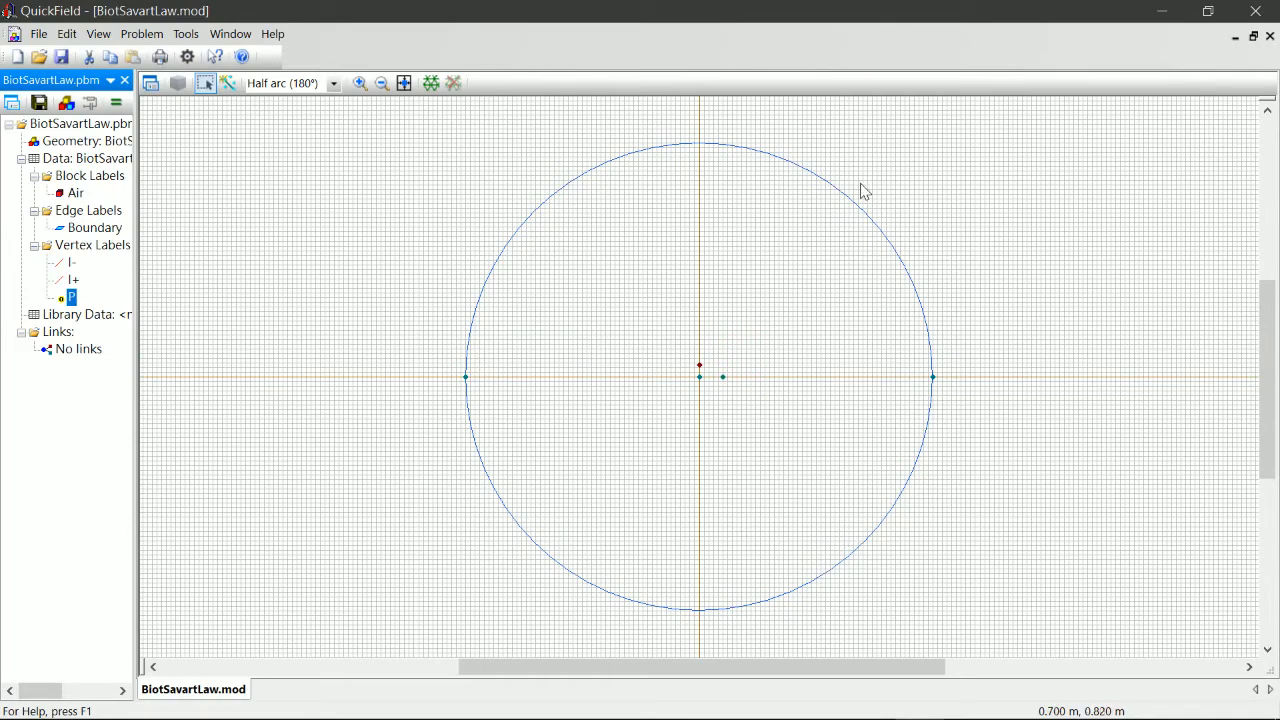
Step: Build the finite-element mesh in the circular Air region and widen the problem tree pane
{"action": "left_click", "coordinate": [834, 222]}
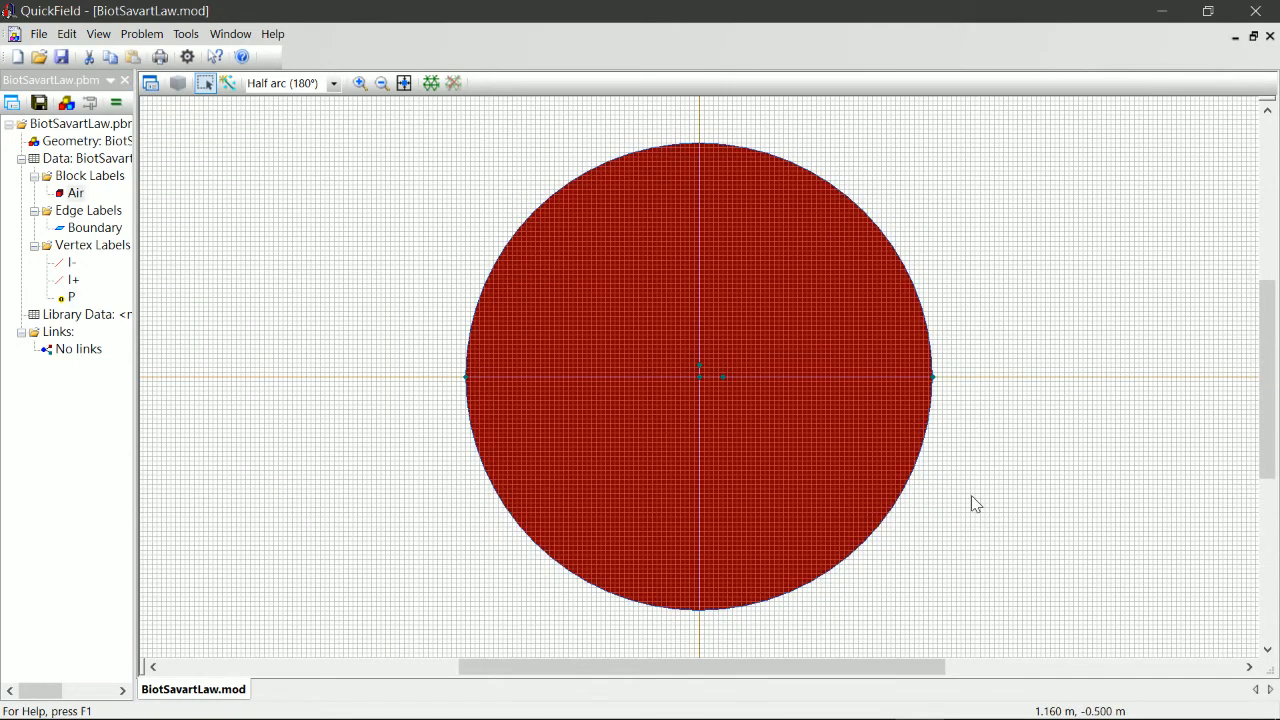
{"action": "left_click", "coordinate": [432, 84]}
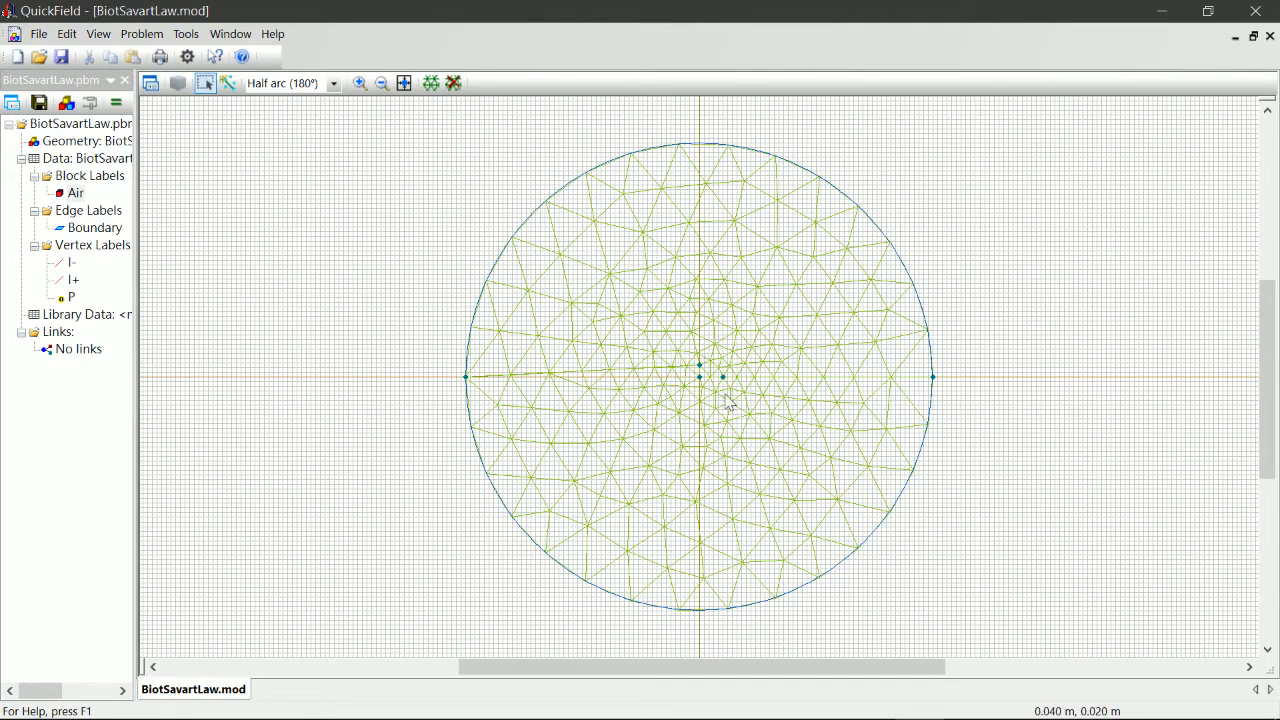
{"action": "left_click", "coordinate": [88, 609]}
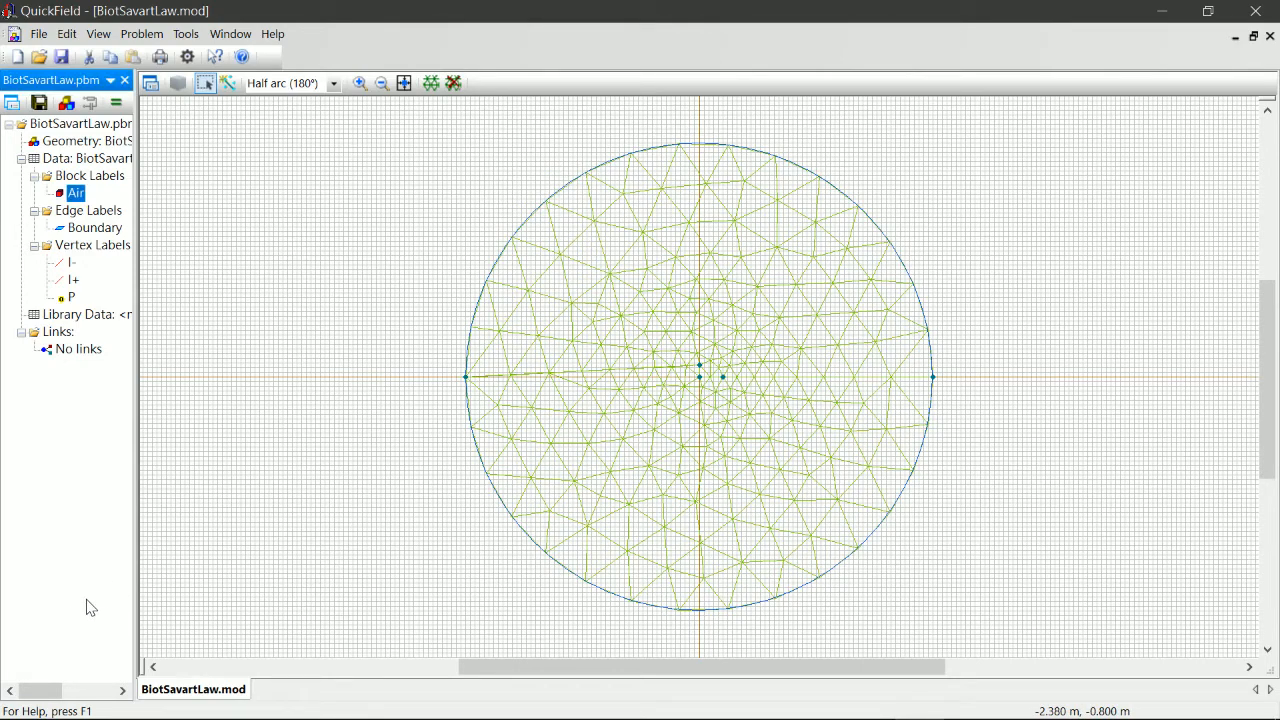
{"action": "left_click_drag", "start_coordinate": [136, 431], "coordinate": [208, 427]}
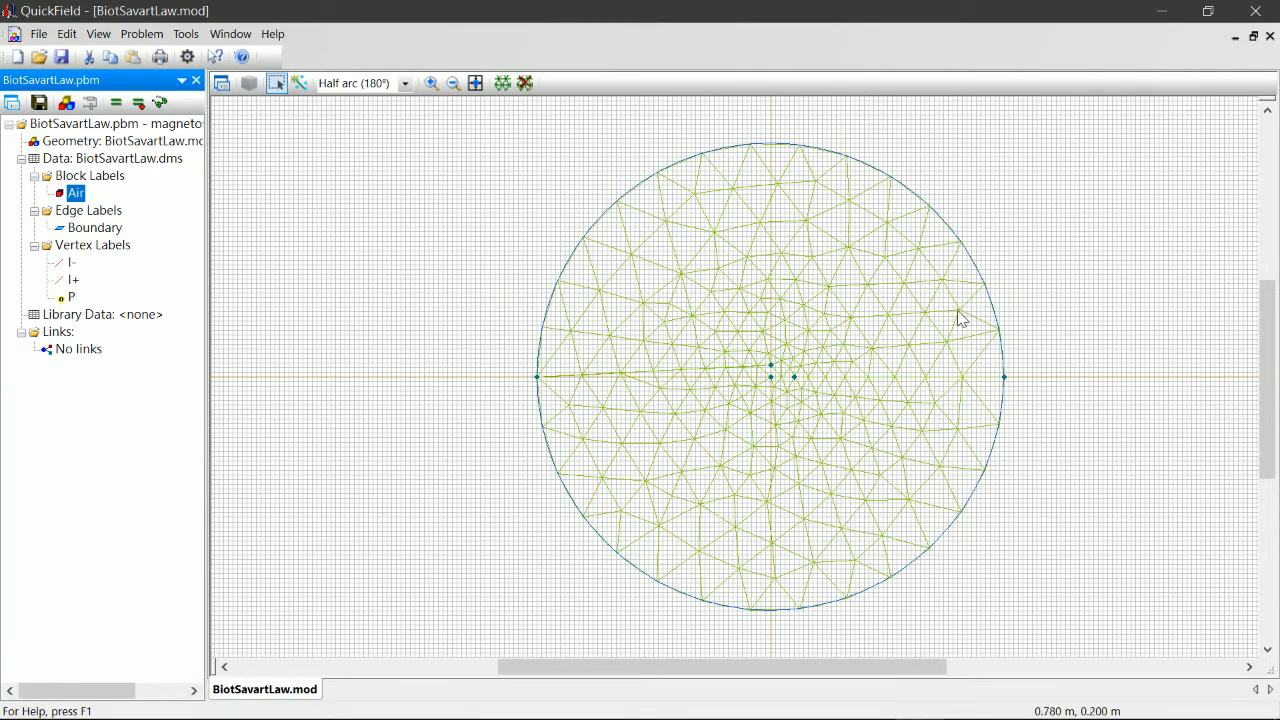
{"action": "left_click", "coordinate": [98, 35]}
{"action": "left_click", "coordinate": [134, 98]}
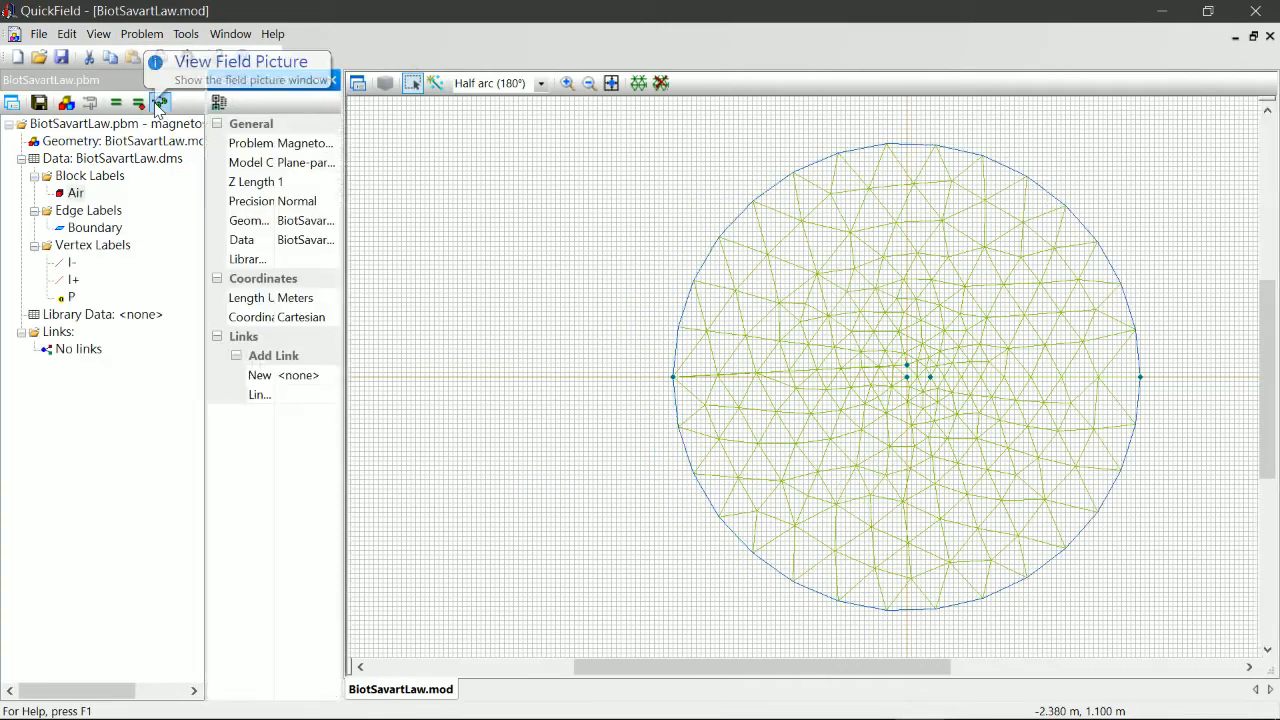
{"action": "left_click_drag", "start_coordinate": [266, 90], "coordinate": [350, 214]}
{"action": "left_click", "coordinate": [396, 210]}
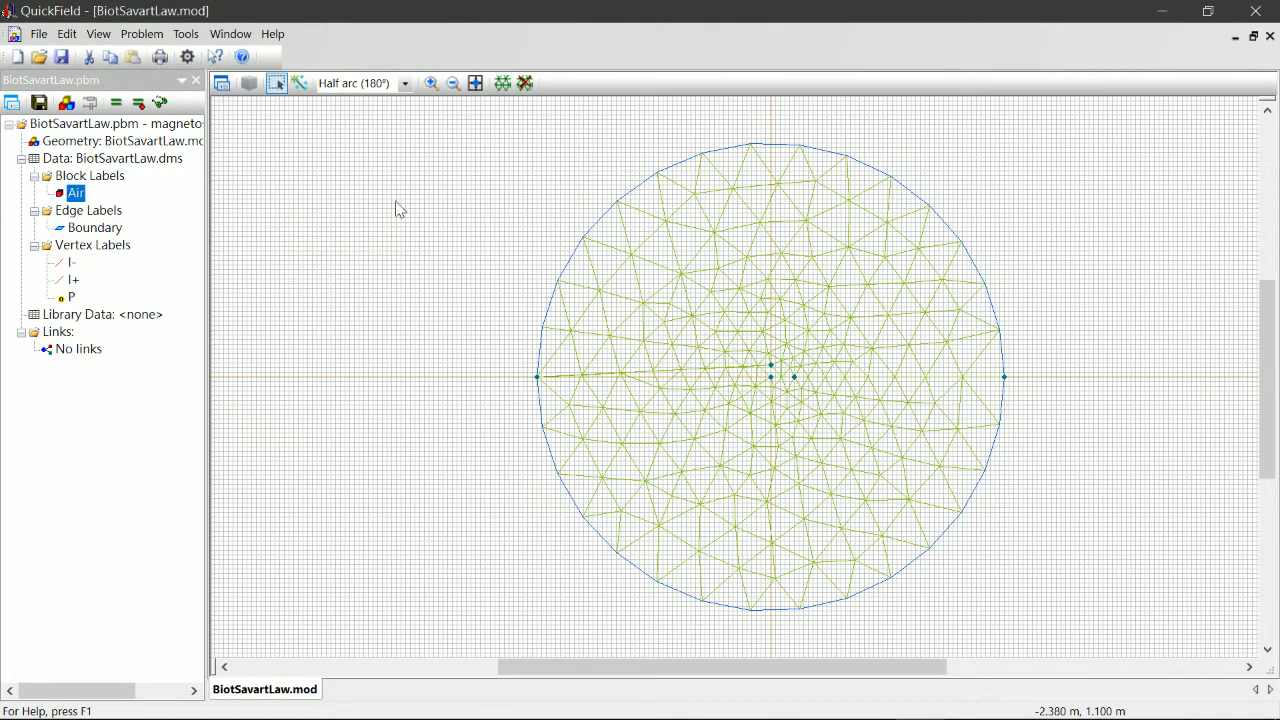
Step: Display the properties pane below the problem tree and enlarge it to about half the pane height
{"action": "left_click", "coordinate": [98, 34]}
{"action": "left_click", "coordinate": [134, 98]}
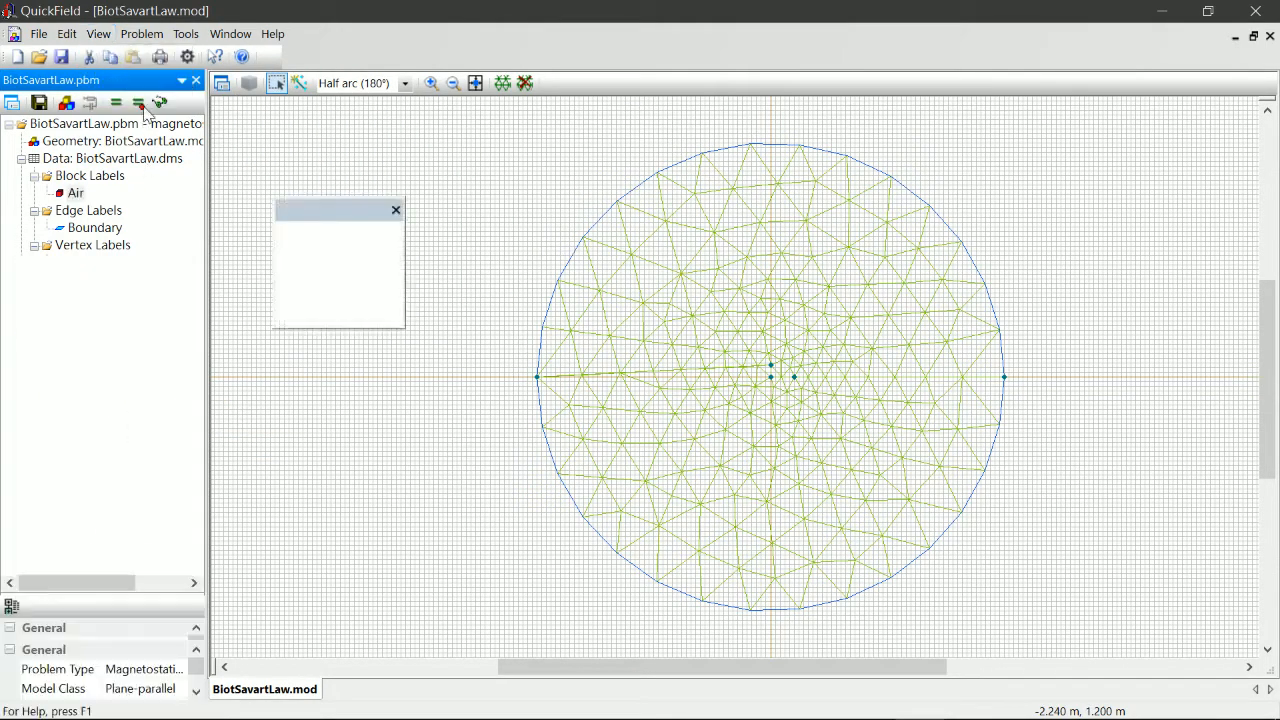
{"action": "left_click_drag", "start_coordinate": [122, 590], "coordinate": [120, 390]}
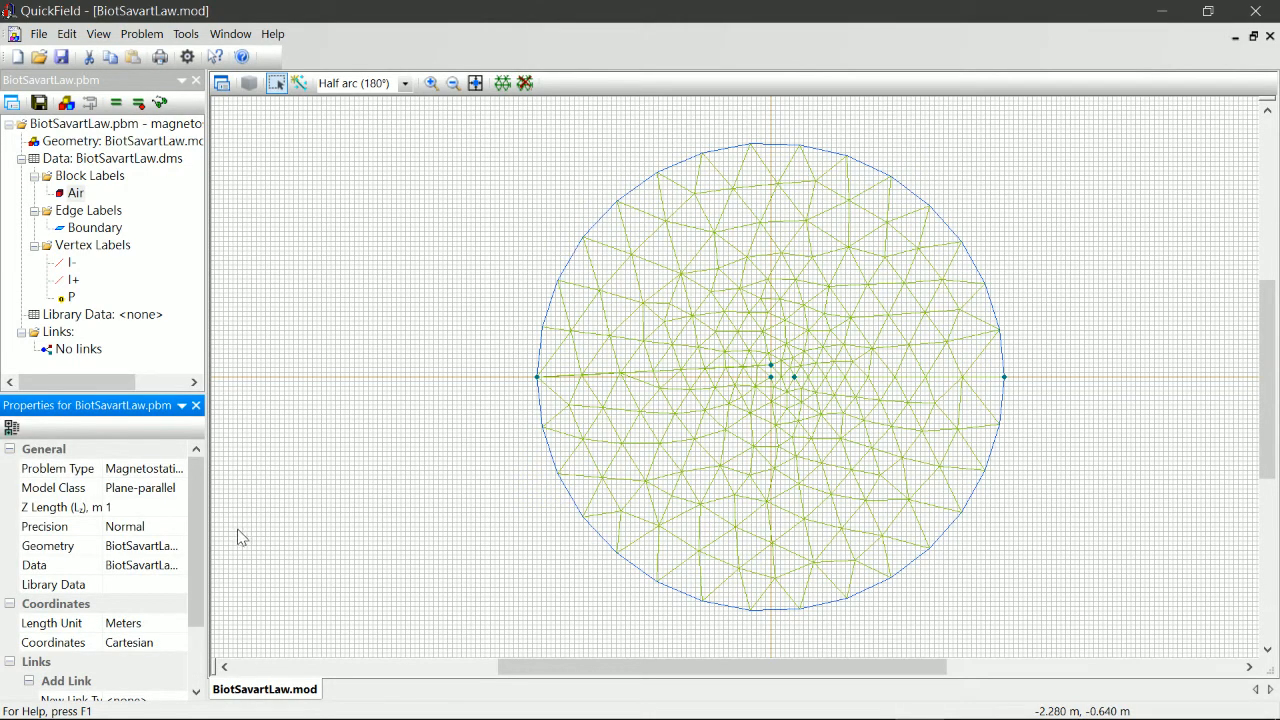
Step: Inspect the Air block's label, mesh node count and area in its properties, widening the name column, and deselect the block
{"action": "left_click", "coordinate": [662, 422]}
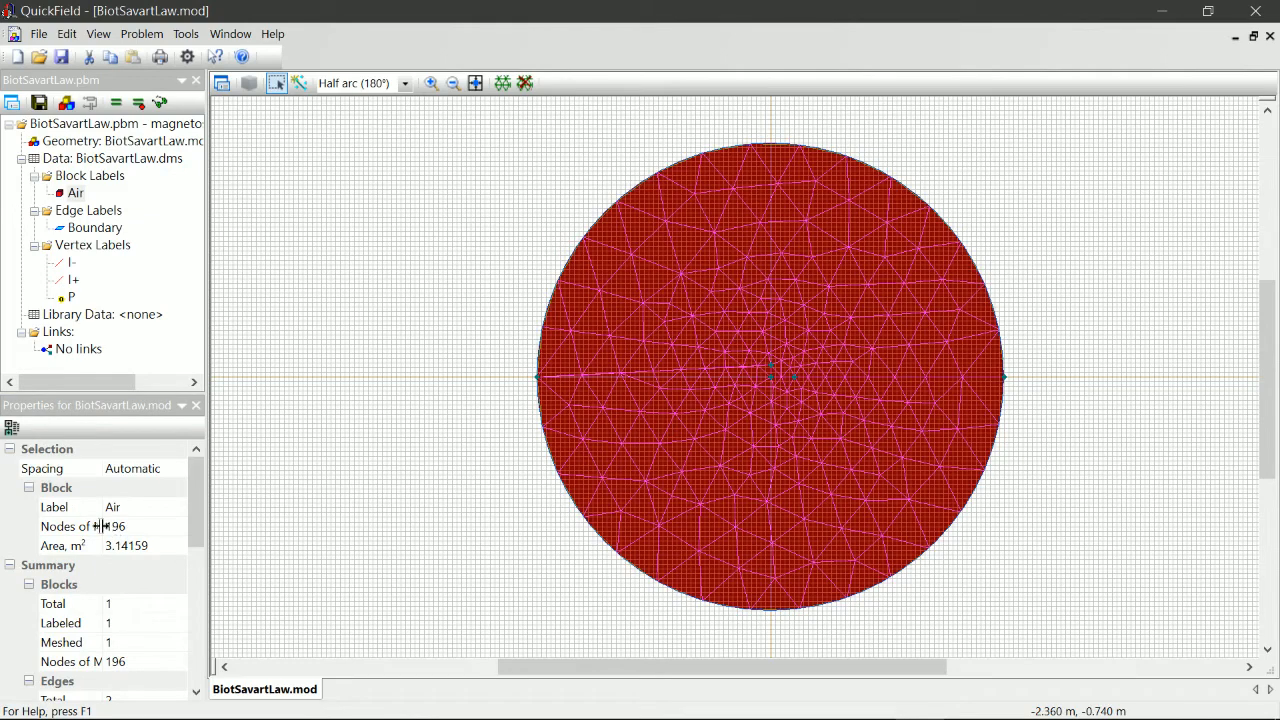
{"action": "left_click_drag", "start_coordinate": [103, 526], "coordinate": [119, 526]}
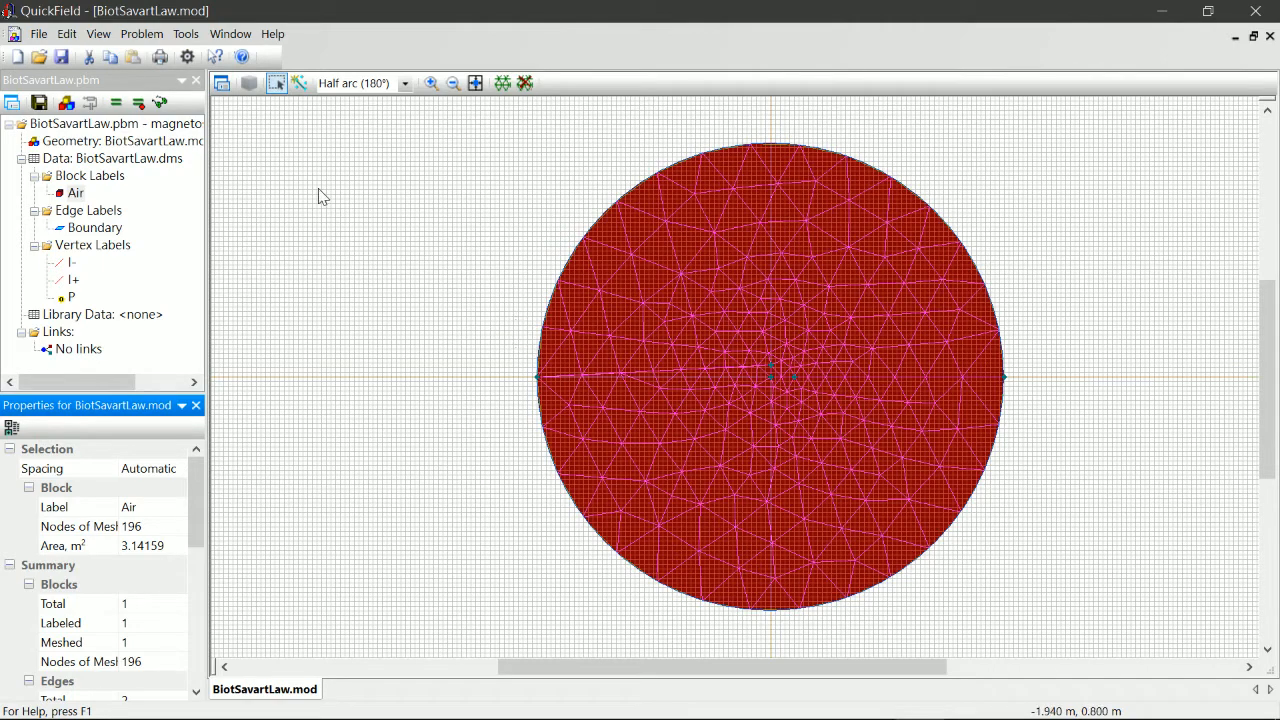
{"action": "left_click", "coordinate": [337, 210]}
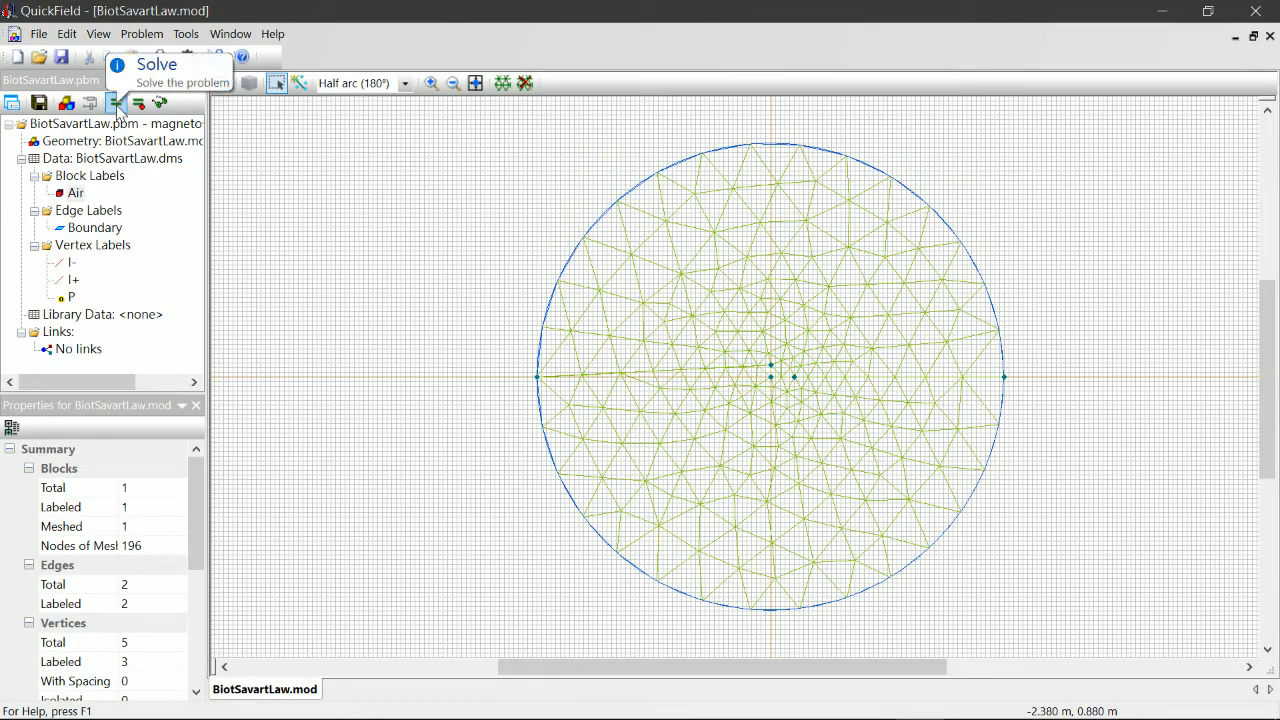
Step: Solve the problem, saving the modified problem, model and data files, and open the field results
{"action": "left_click", "coordinate": [117, 104]}
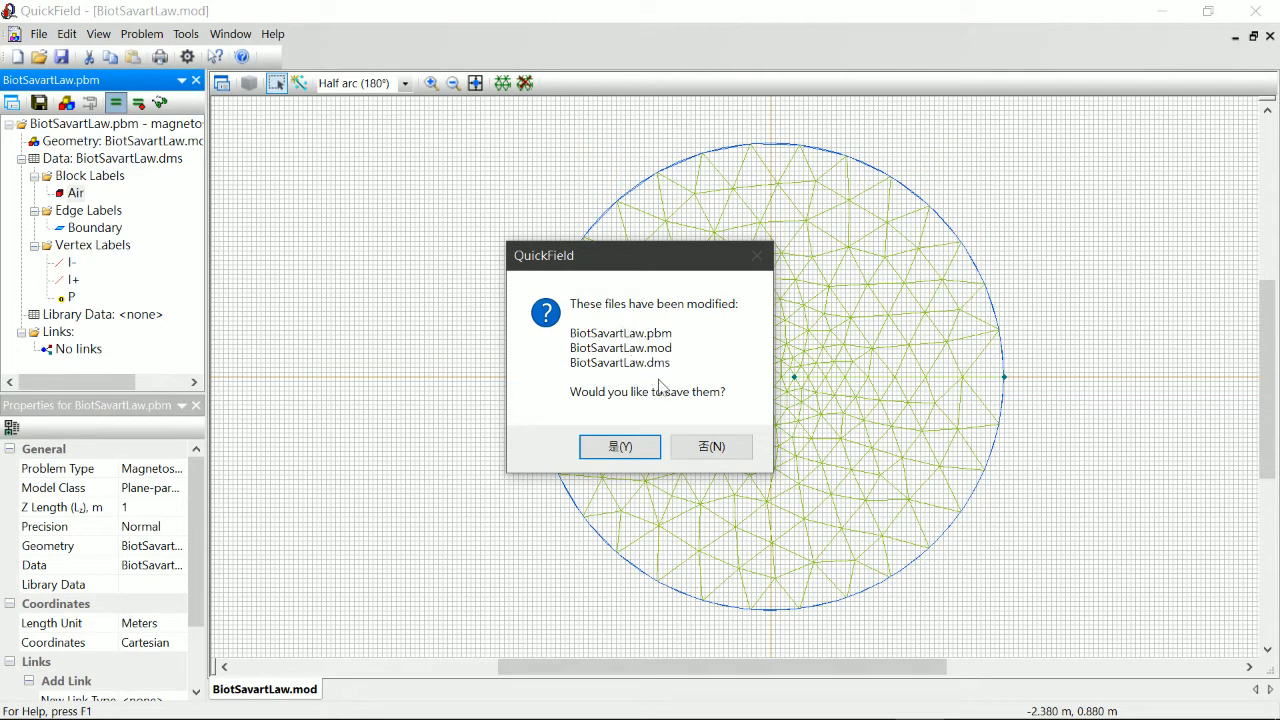
{"action": "left_click", "coordinate": [618, 447]}
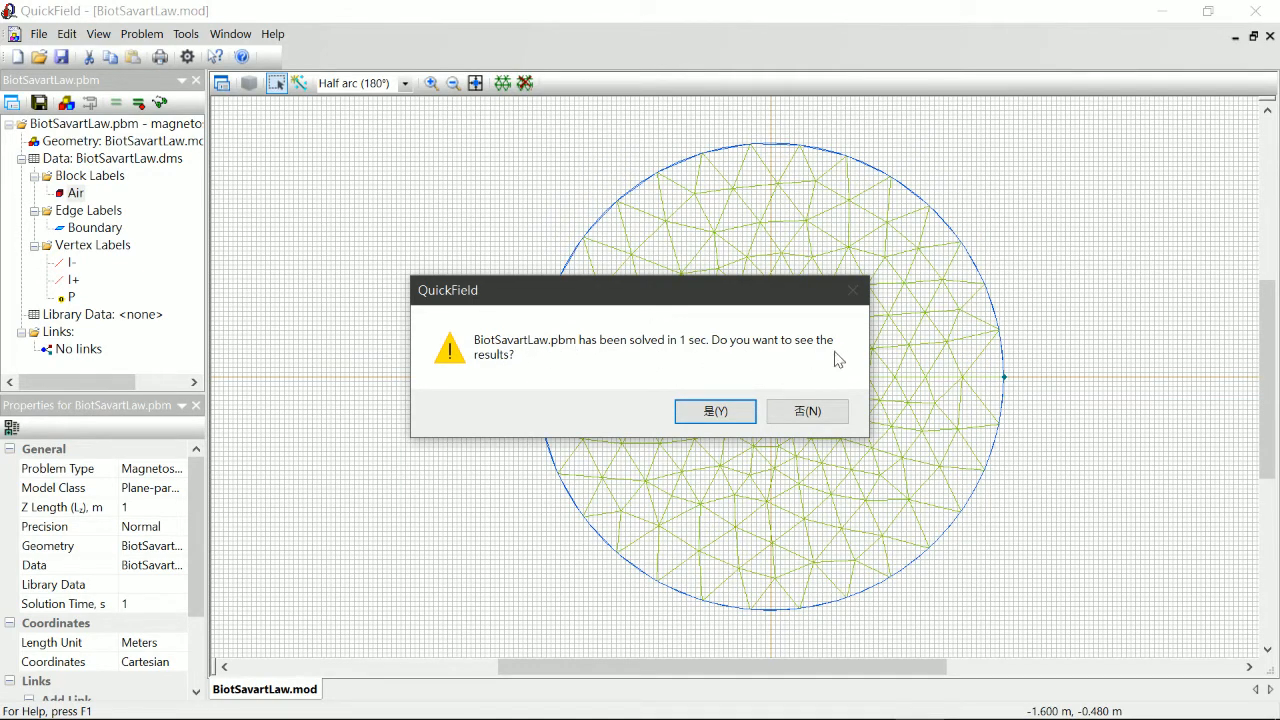
{"action": "left_click", "coordinate": [725, 426]}
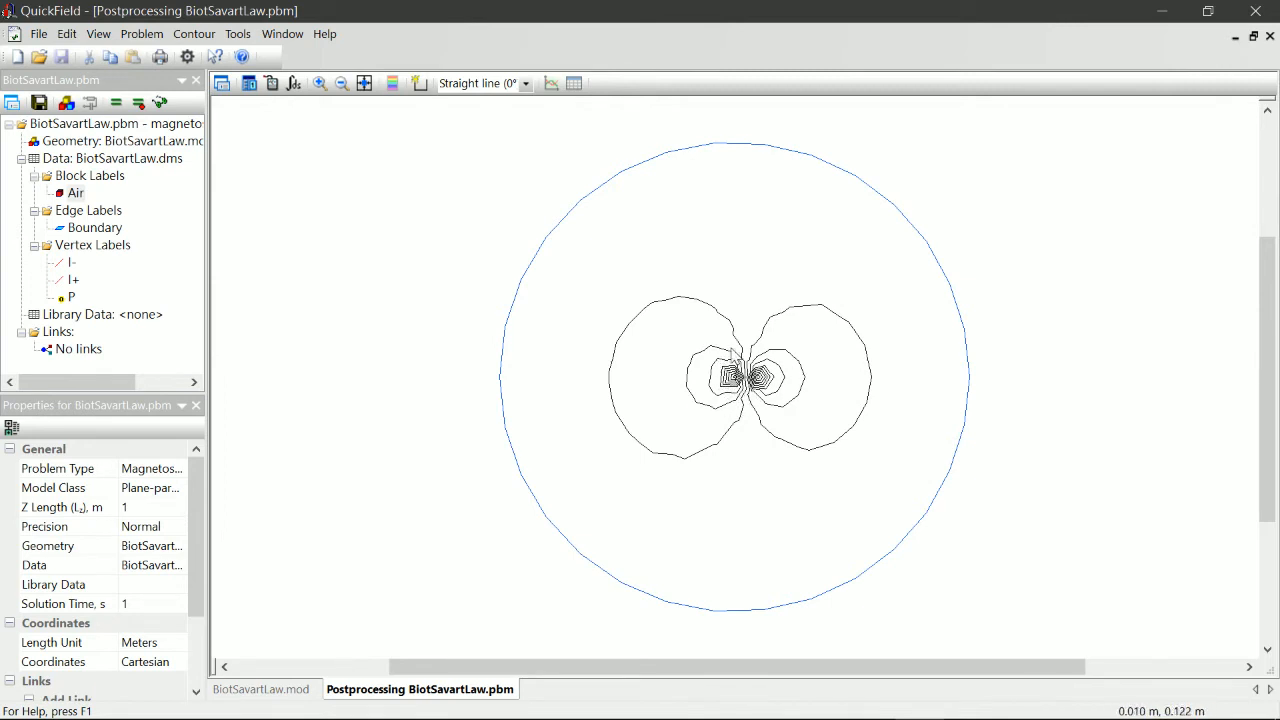
Step: Add a flux density color map and the mesh to the field picture, keeping the equilines of potential
{"action": "left_click", "coordinate": [223, 85]}
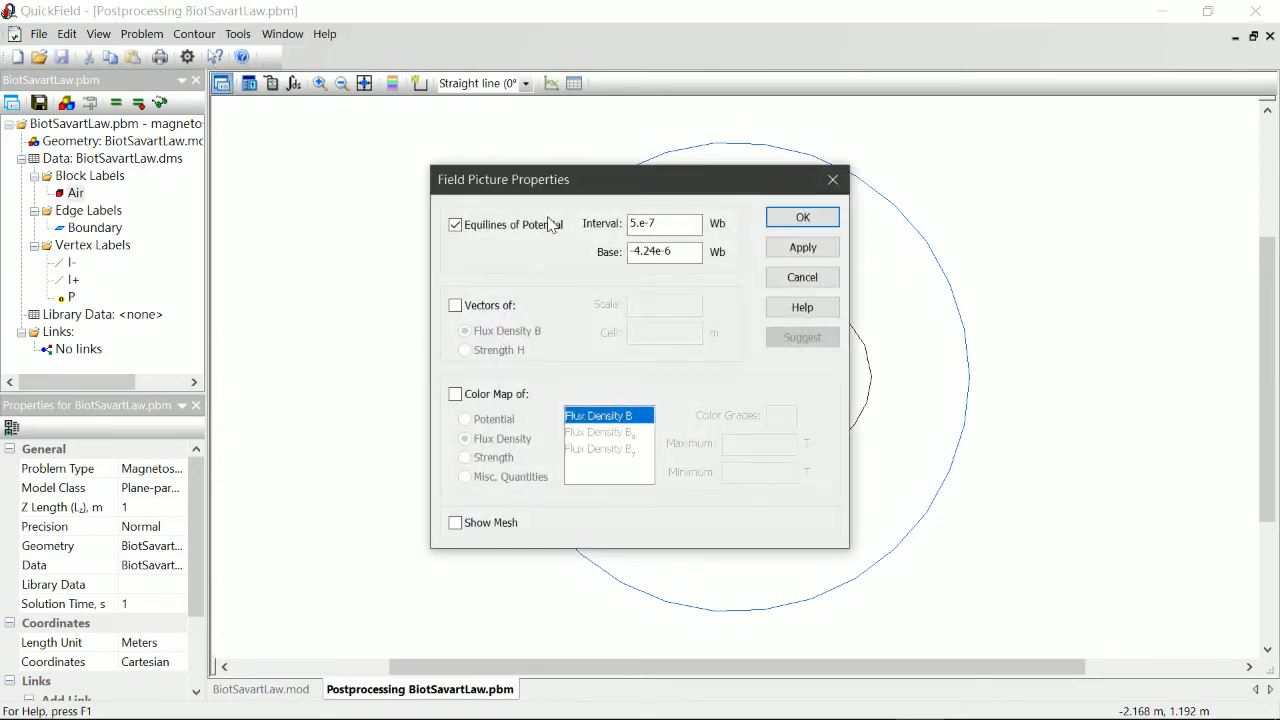
{"action": "left_click_drag", "start_coordinate": [548, 187], "coordinate": [395, 163]}
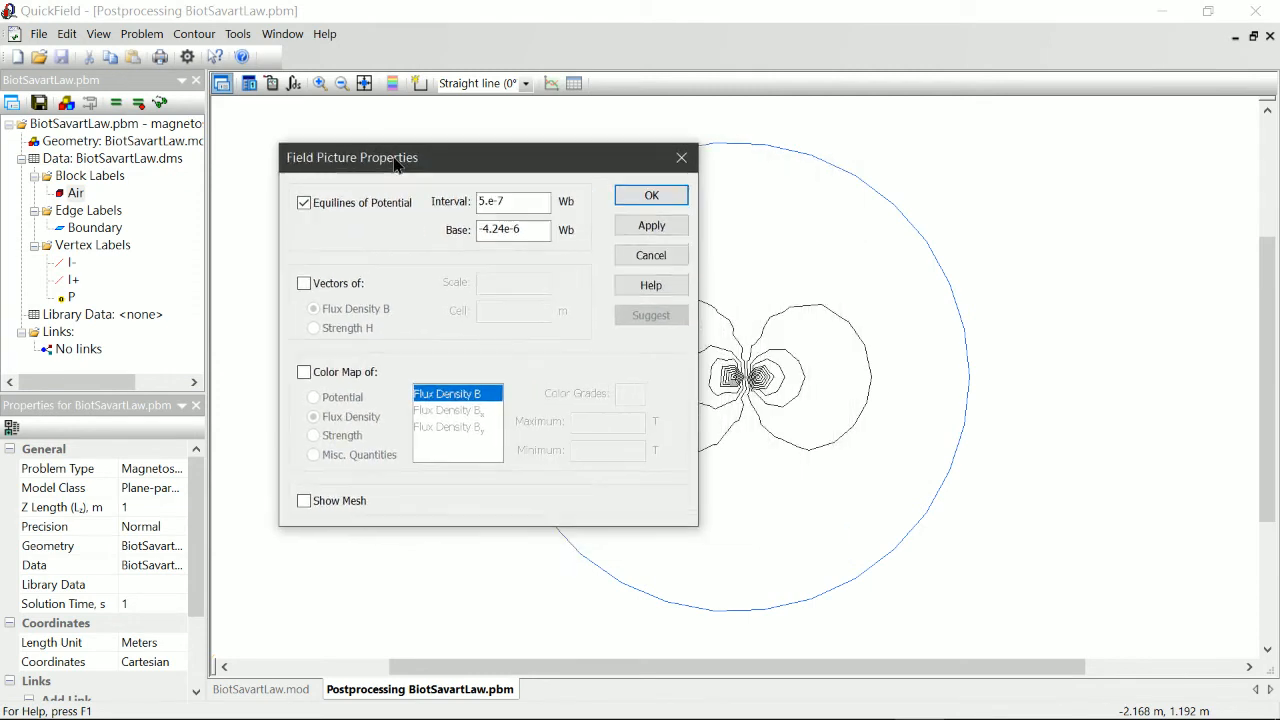
{"action": "left_click", "coordinate": [304, 372]}
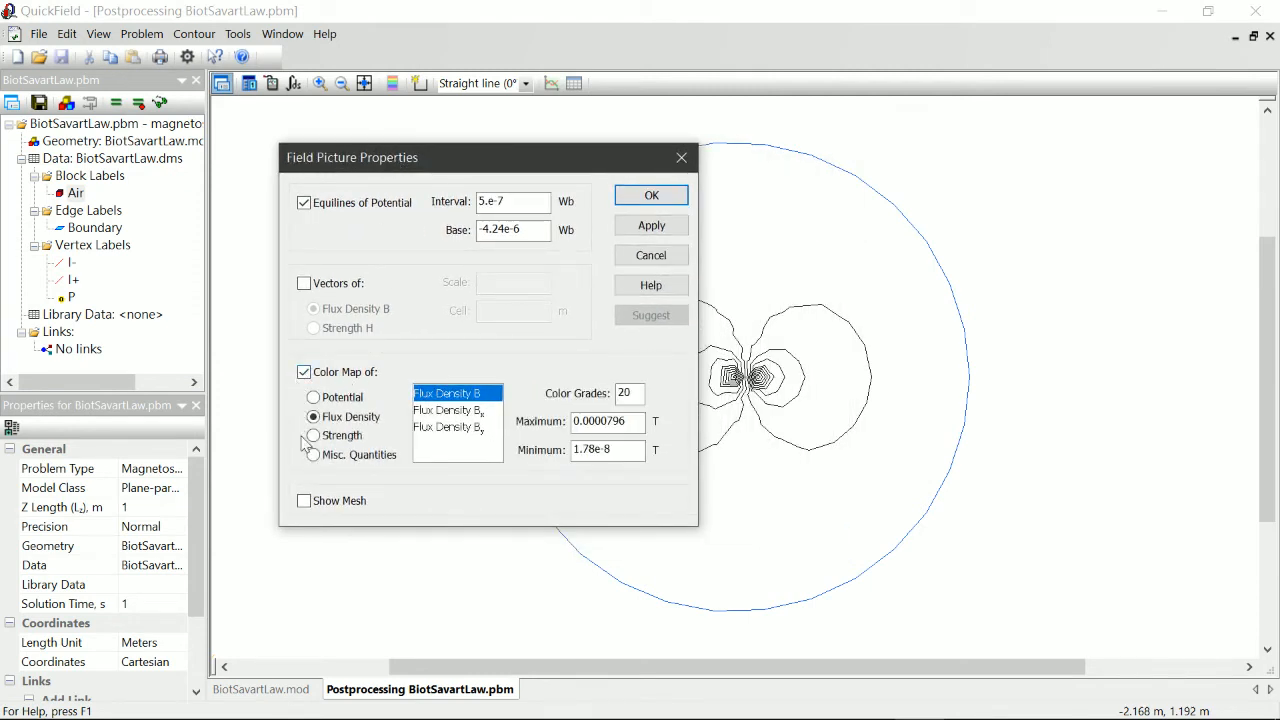
{"action": "left_click", "coordinate": [304, 501]}
{"action": "left_click", "coordinate": [655, 195]}
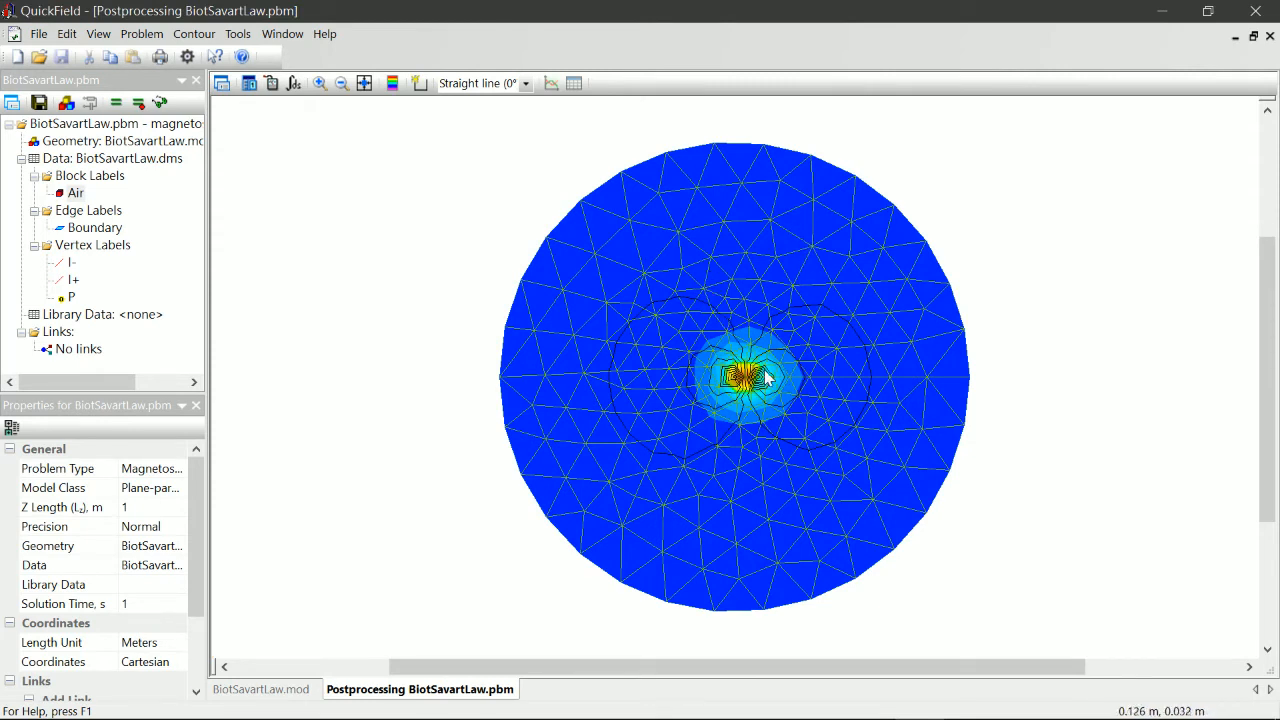
Step: Display the flux density color legend and enlarge the field picture around the two wires
{"action": "left_click", "coordinate": [393, 85]}
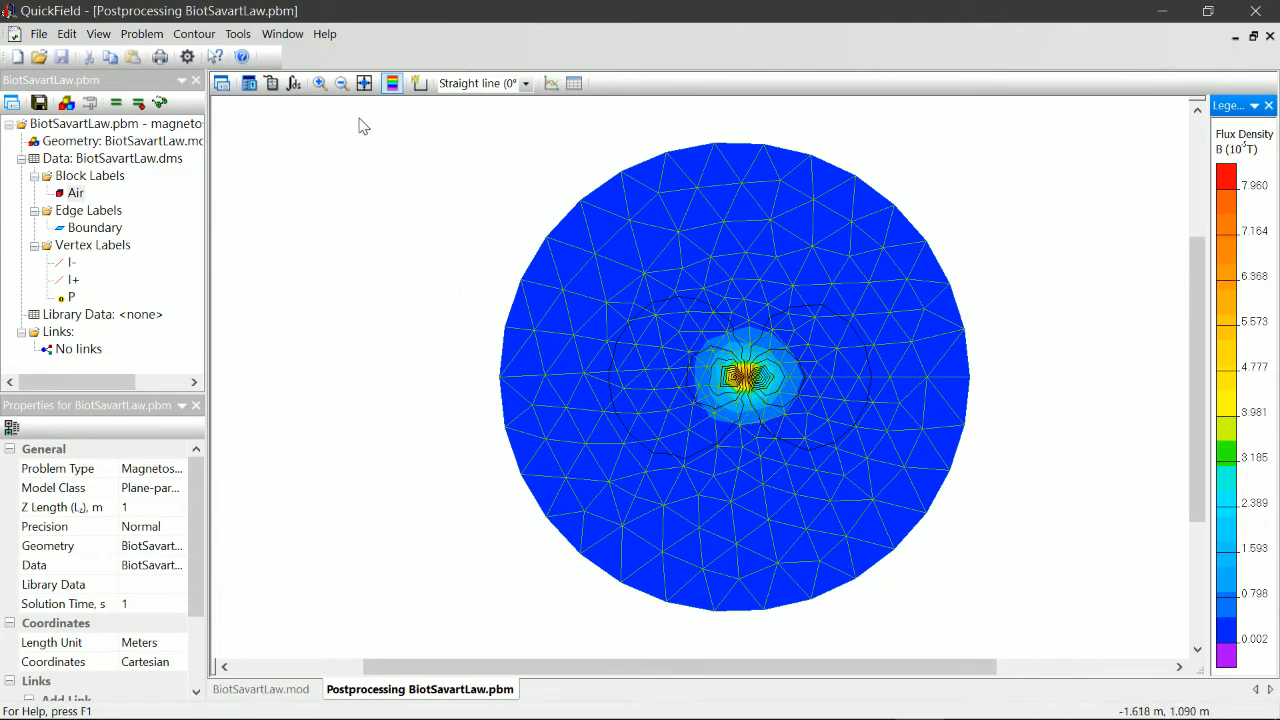
{"action": "left_click", "coordinate": [320, 84]}
{"action": "left_click_drag", "start_coordinate": [785, 397], "coordinate": [712, 347]}
{"action": "left_click_drag", "start_coordinate": [906, 576], "coordinate": [377, 194]}
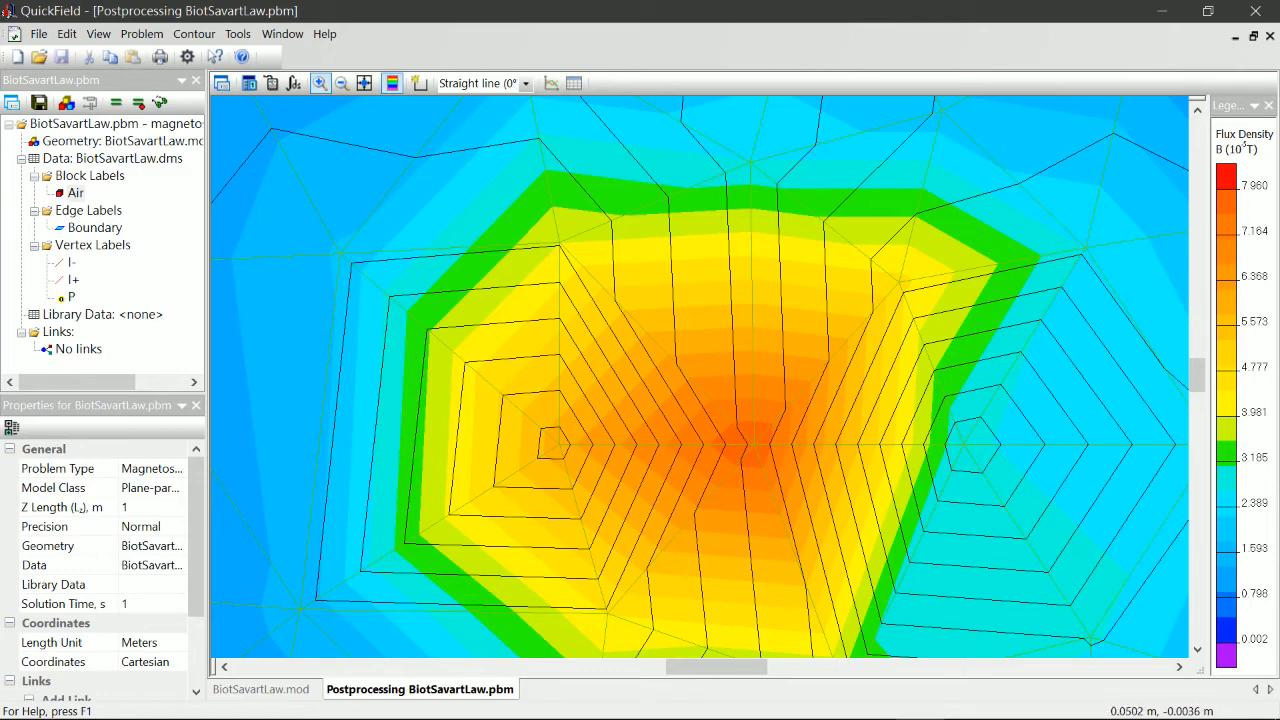
{"action": "left_click", "coordinate": [320, 84]}
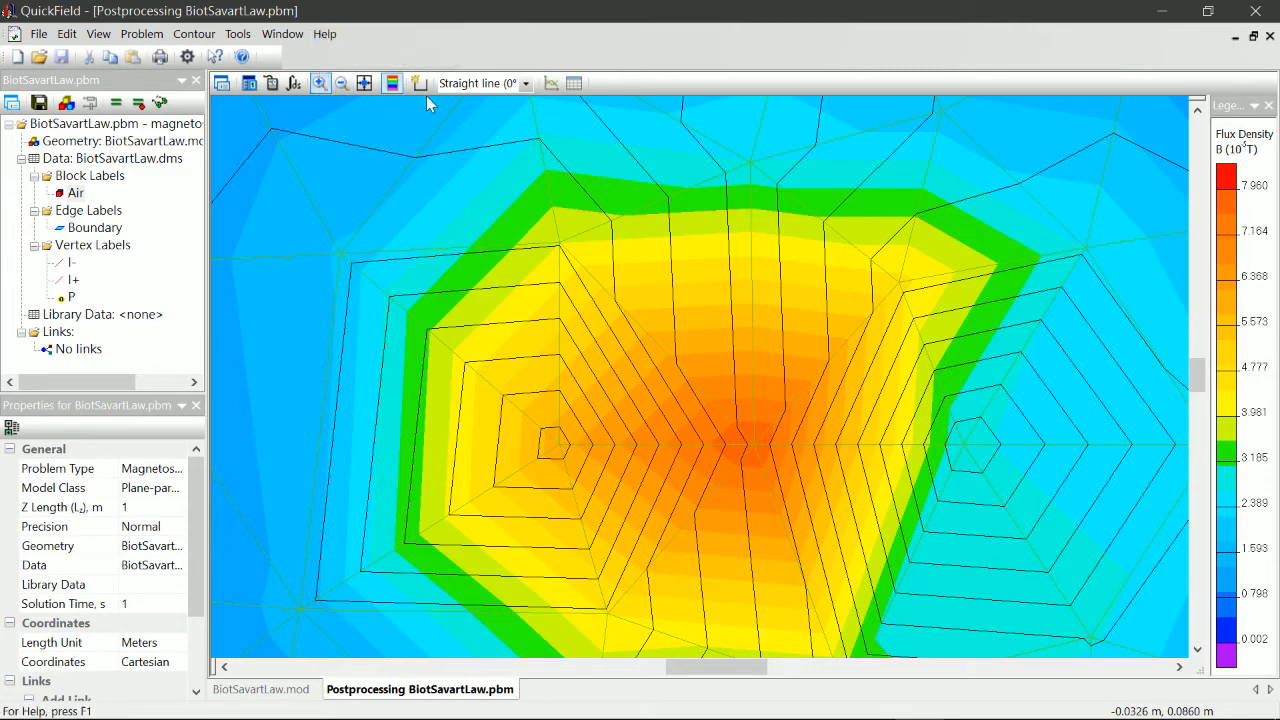
Step: Inspect the local field values at several points between the wires and at the left wire, widening the values pane to show them fully
{"action": "left_click", "coordinate": [271, 84]}
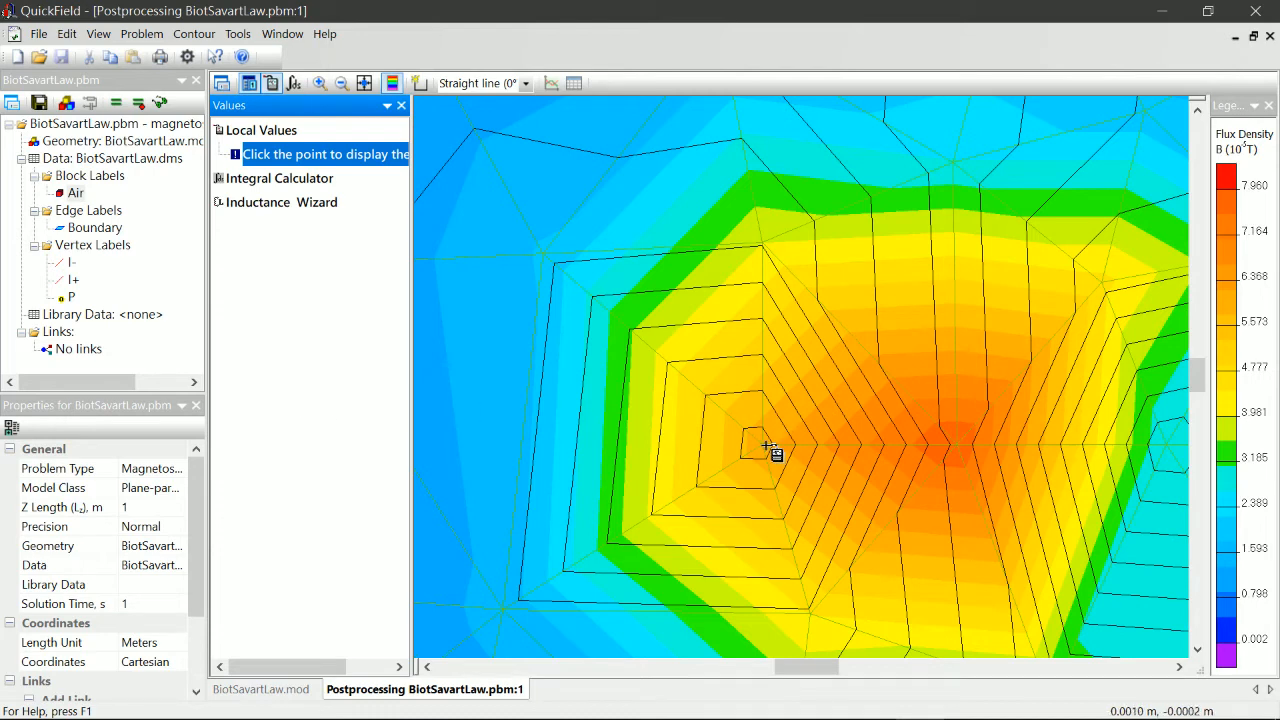
{"action": "left_click", "coordinate": [940, 371]}
{"action": "left_click", "coordinate": [720, 535]}
{"action": "left_click", "coordinate": [881, 544]}
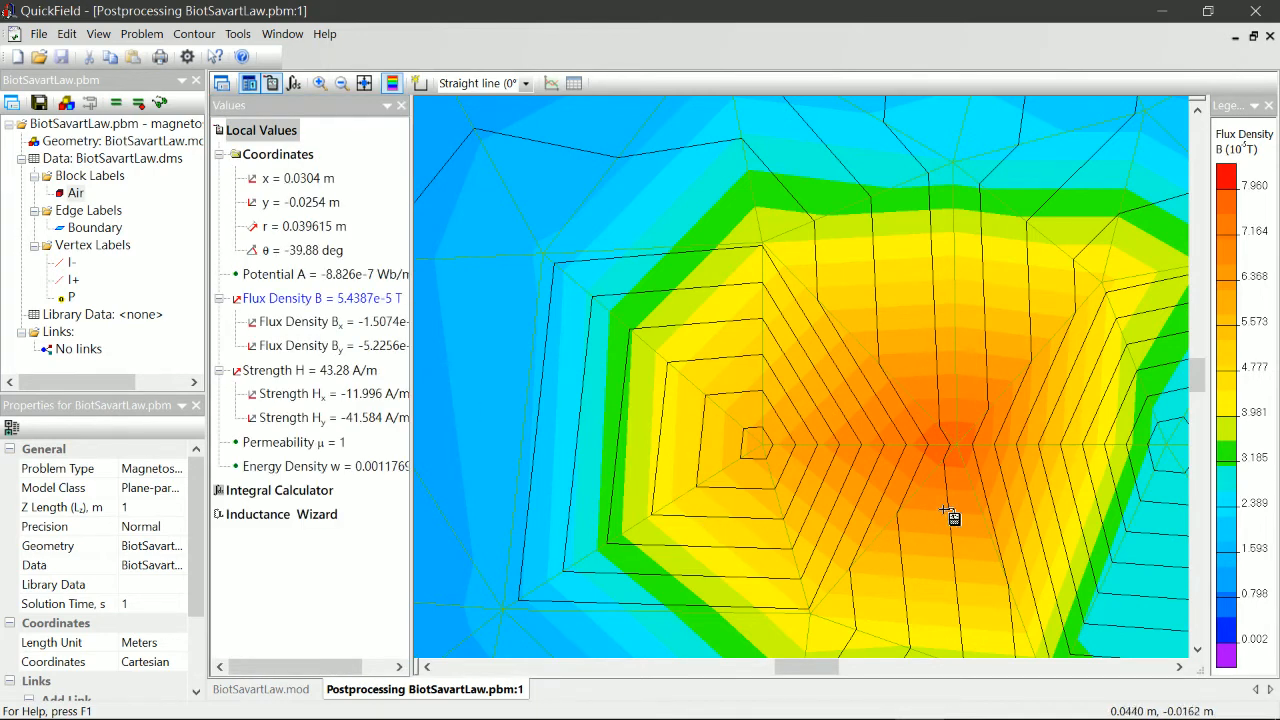
{"action": "left_click", "coordinate": [940, 509]}
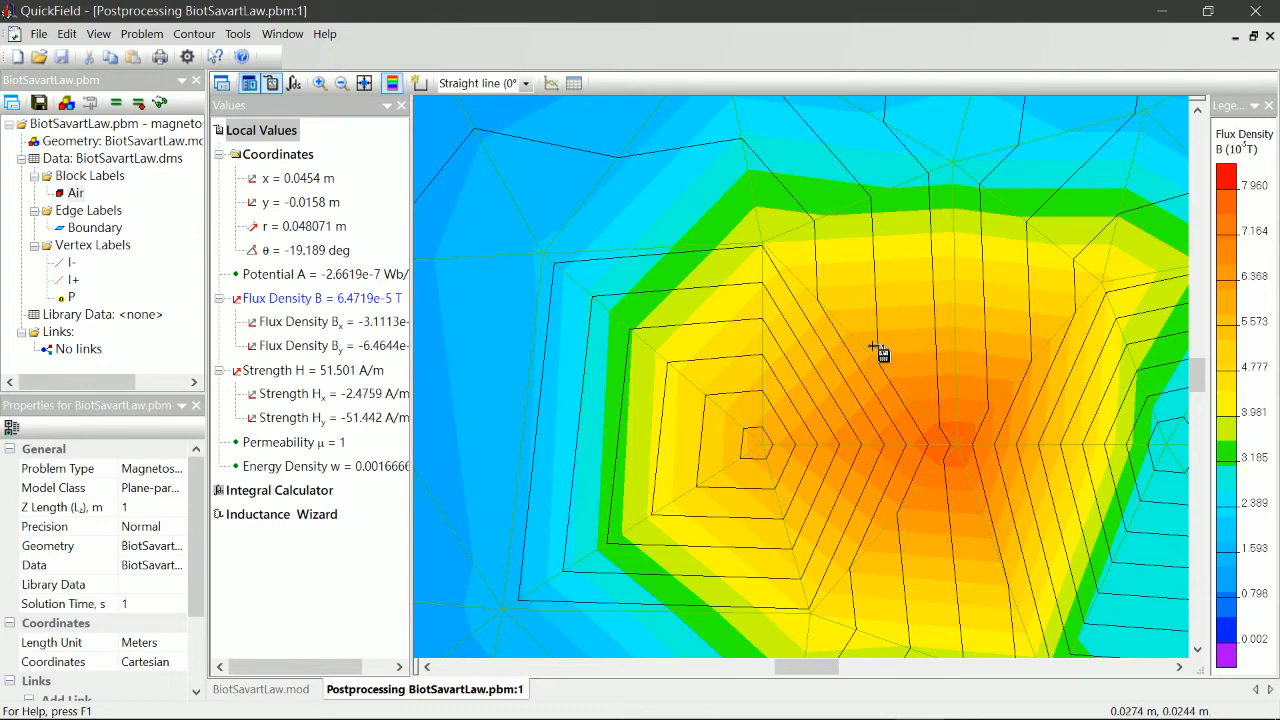
{"action": "left_click", "coordinate": [767, 445]}
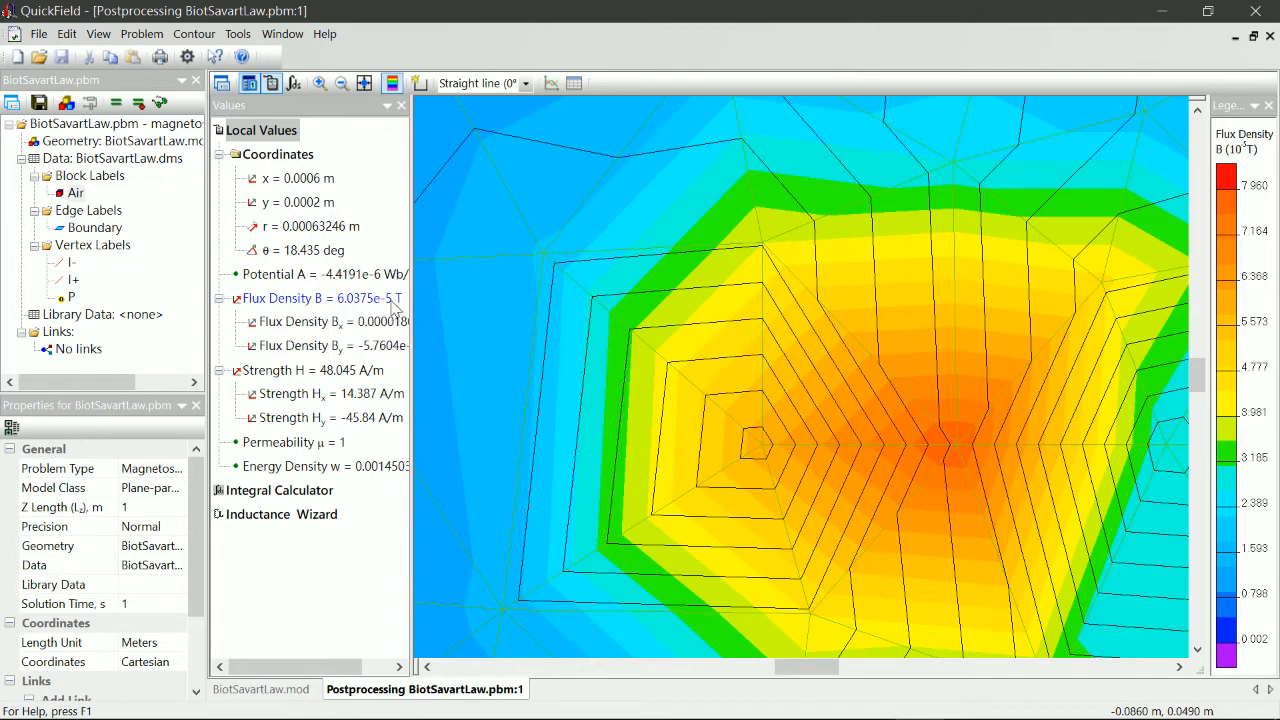
{"action": "left_click_drag", "start_coordinate": [411, 353], "coordinate": [475, 353]}
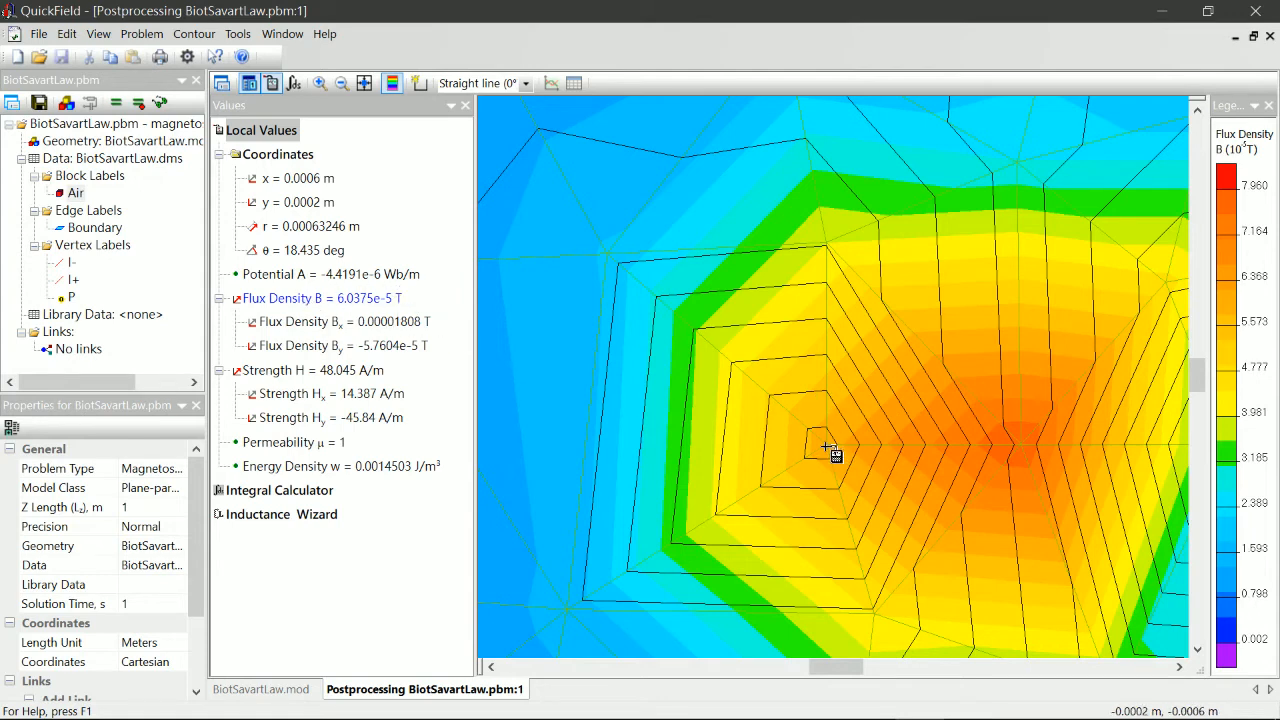
Step: Pick the mesh vertex directly above the left wire for local values and set the point's x coordinate to -0 m
{"action": "left_click", "coordinate": [826, 247]}
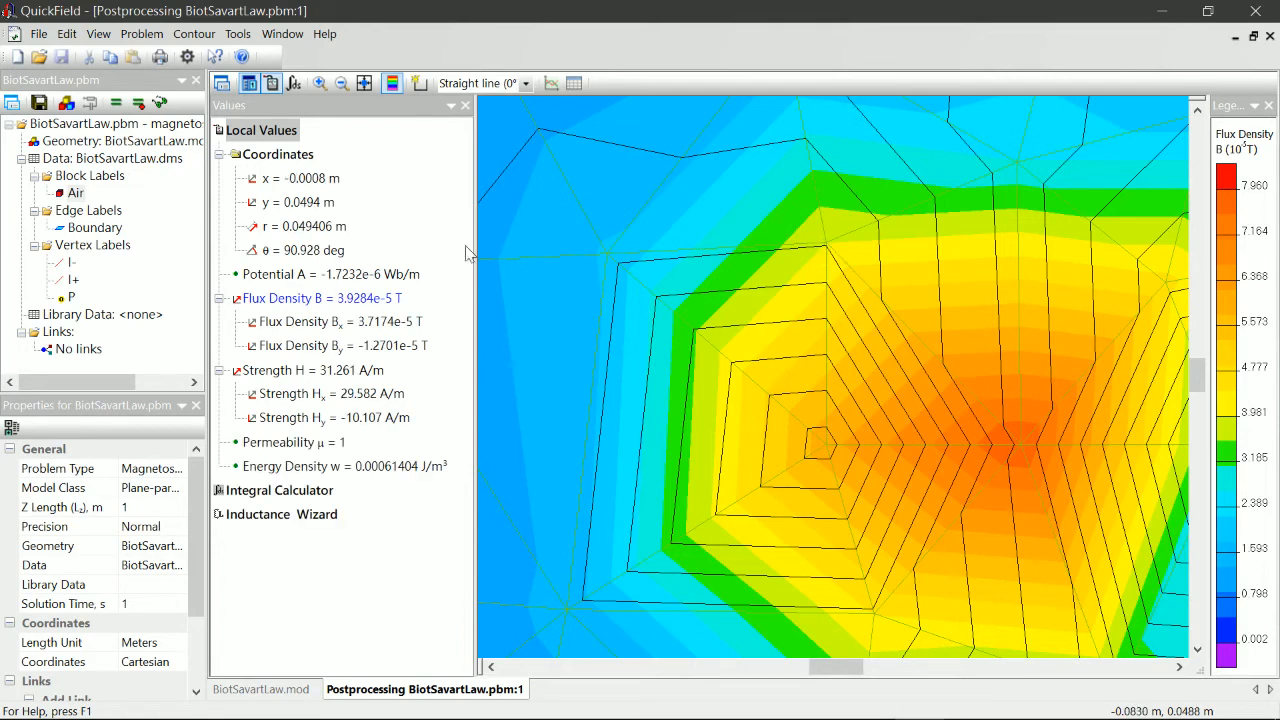
{"action": "double_click", "coordinate": [309, 180]}
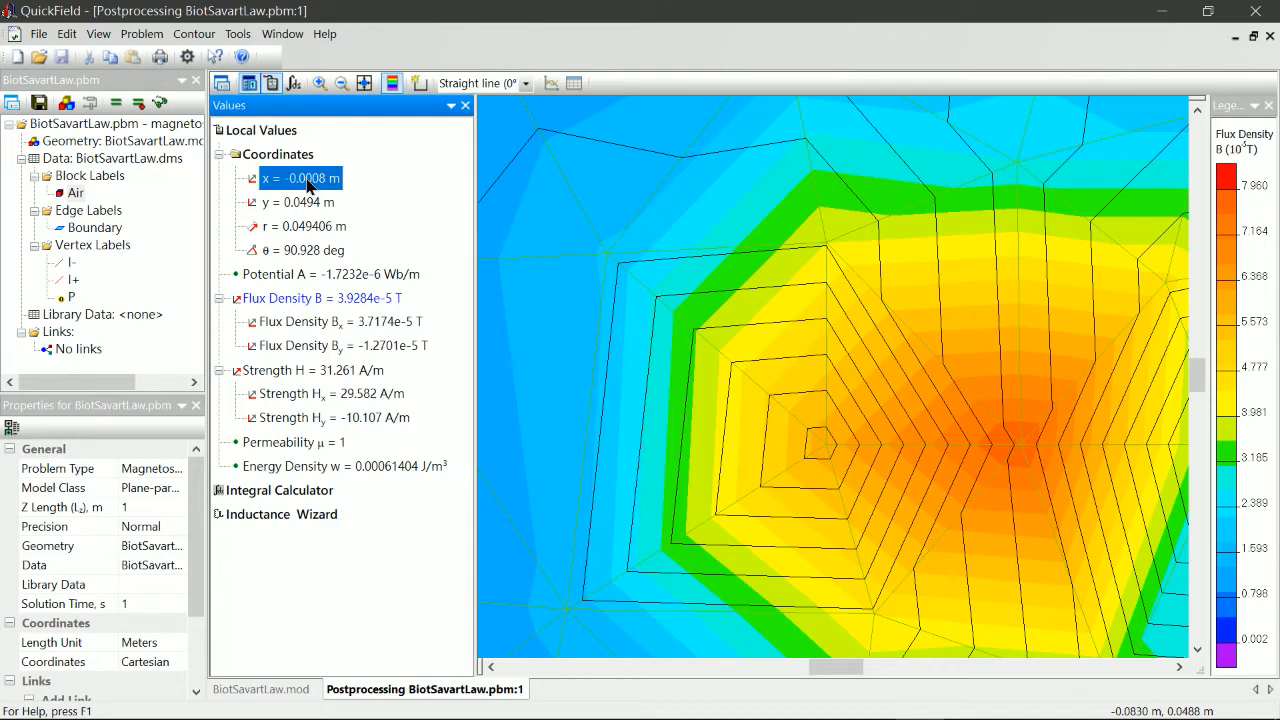
{"action": "left_click", "coordinate": [307, 178]}
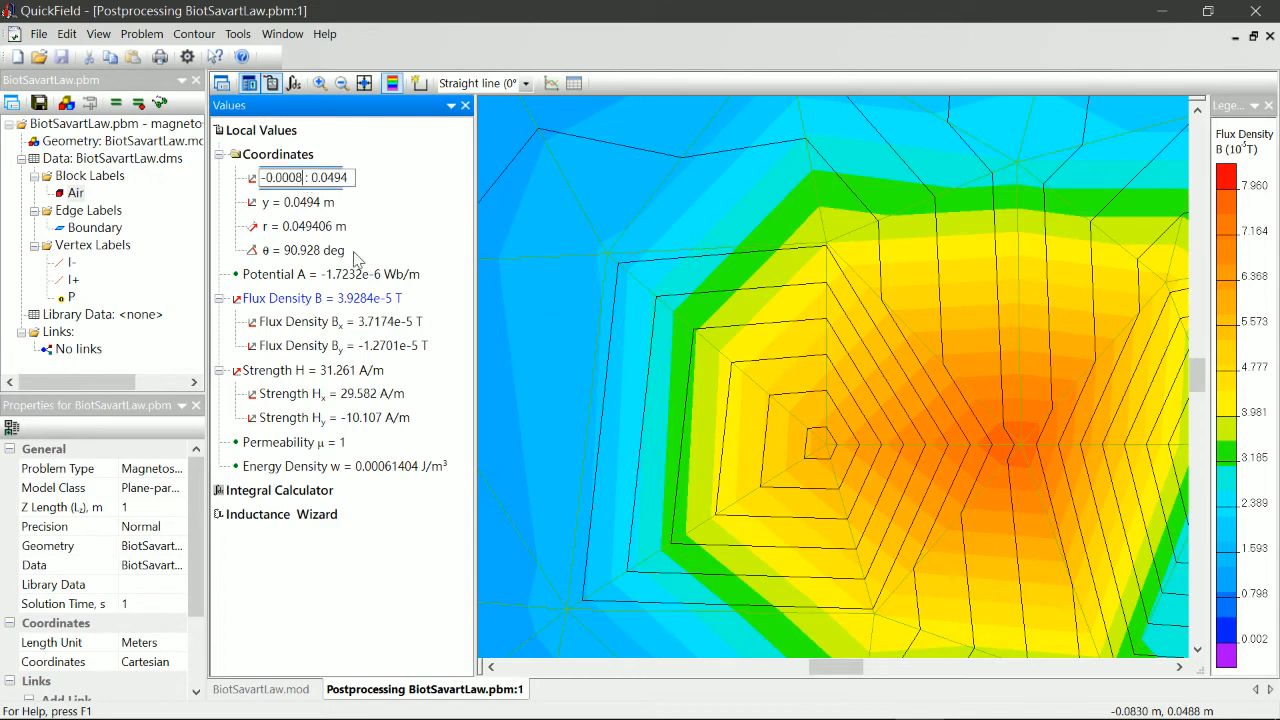
{"action": "key", "text": "BackSpace"}
{"action": "key", "text": "Return"}
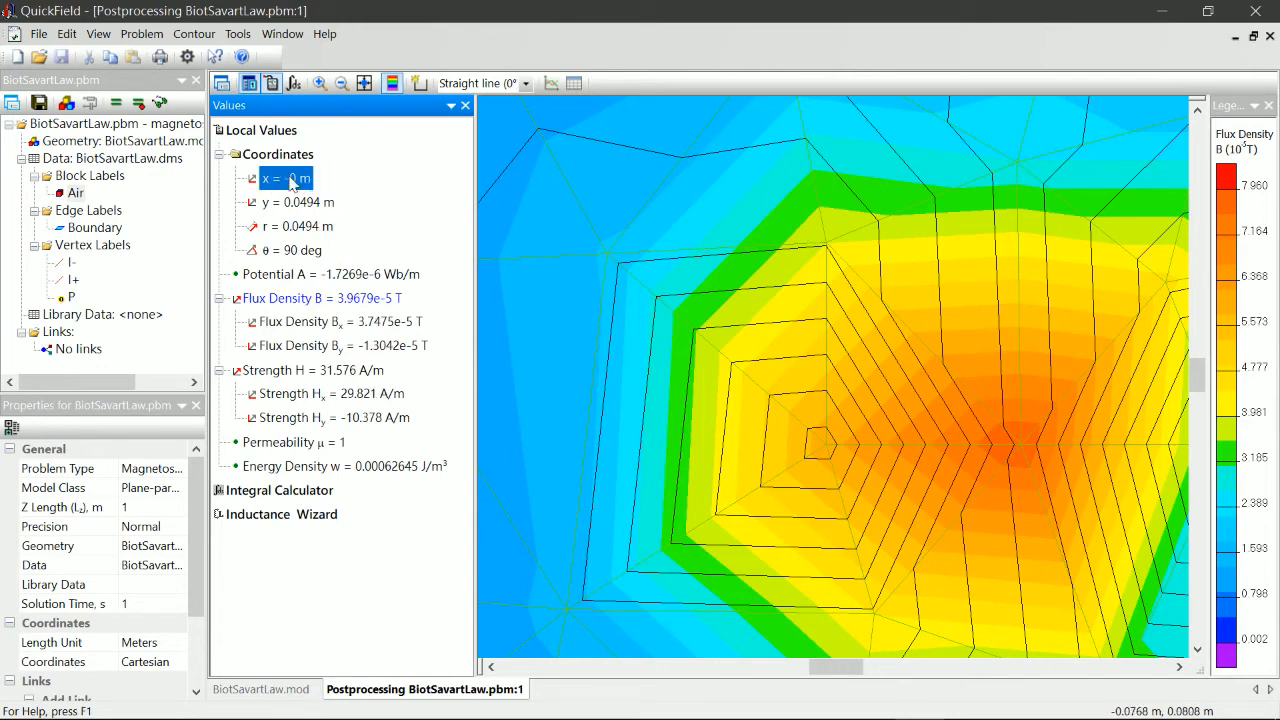
Step: Set the local-value point's y coordinate to 0.05 m
{"action": "left_click", "coordinate": [305, 204]}
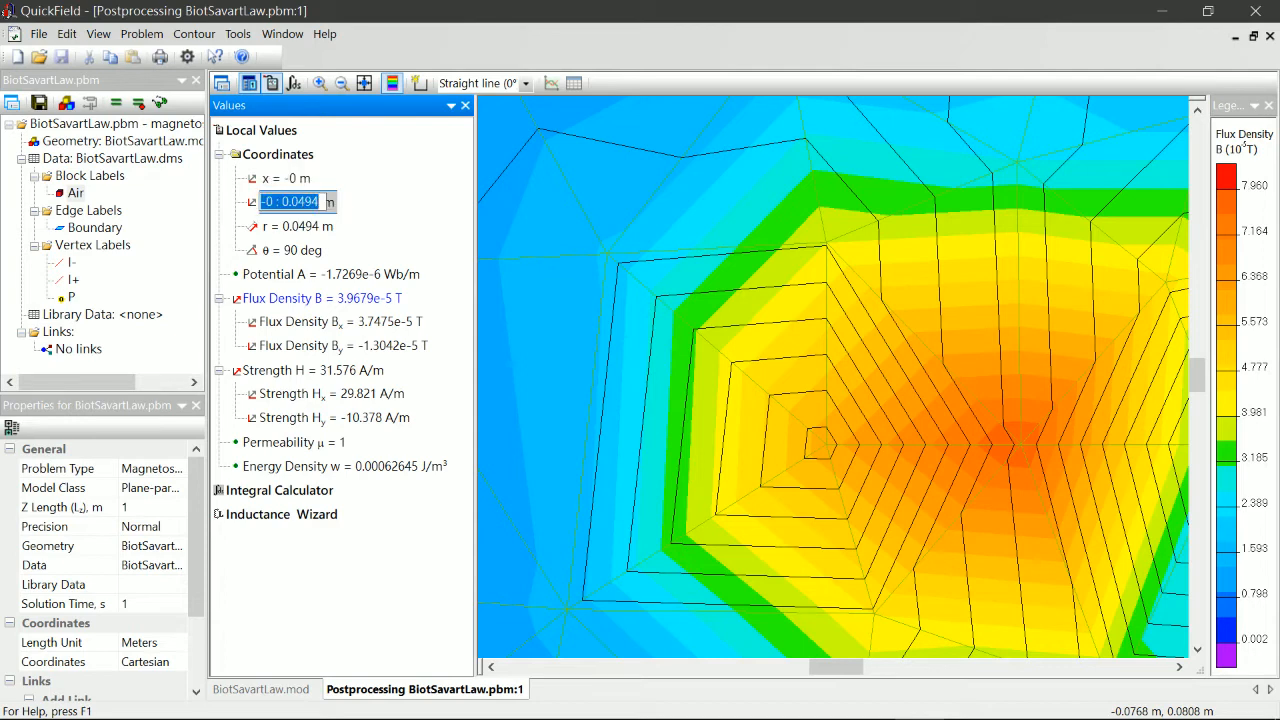
{"action": "left_click", "coordinate": [305, 203]}
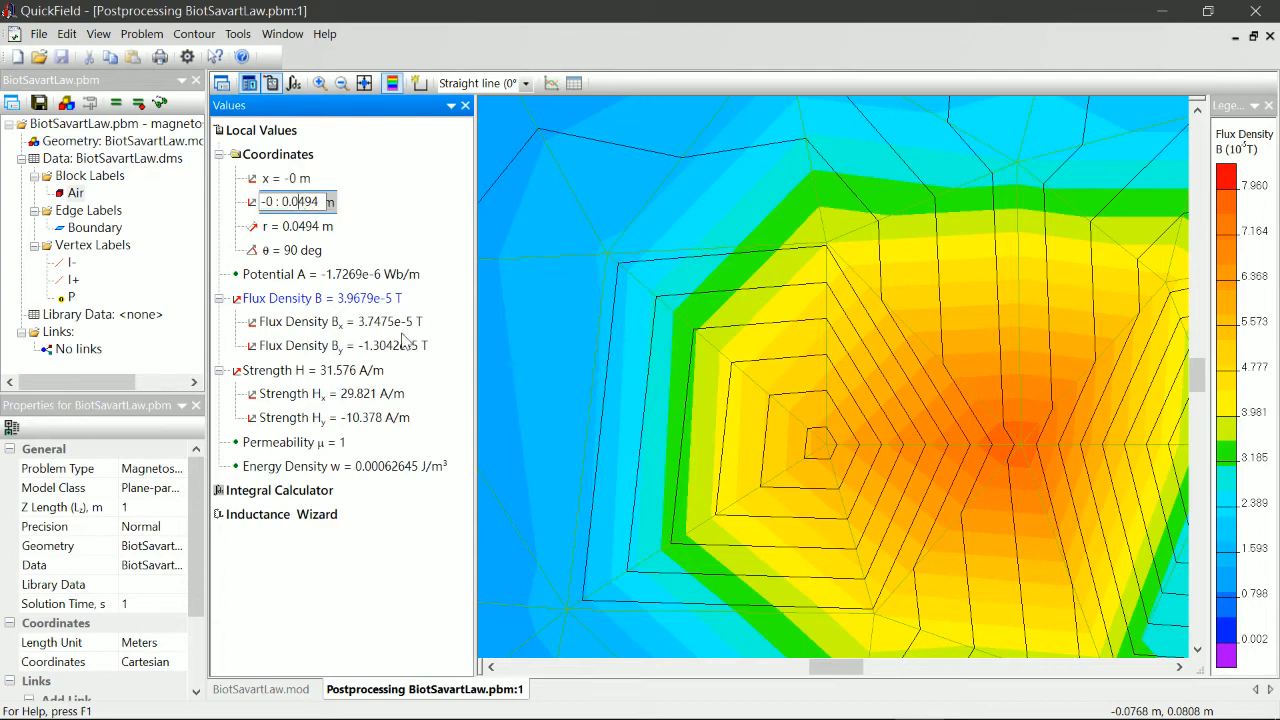
{"action": "key", "text": "Delete"}
{"action": "key", "text": "Delete"}
{"action": "type", "text": "5"}
{"action": "key", "text": "Return"}
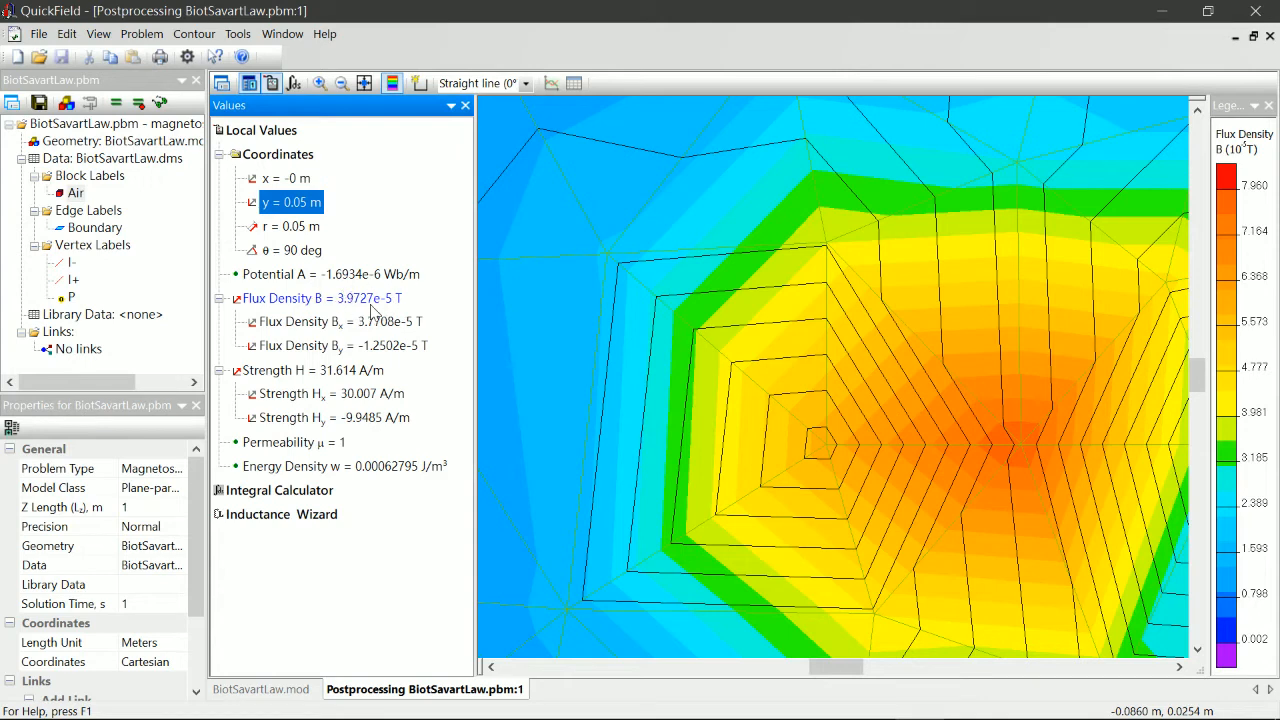
Step: Switch to the Biot-Savart law PDF in Adobe Acrobat Reader and consult its theory and result sections for point K
{"action": "mouse_move", "coordinate": [905, 712]}
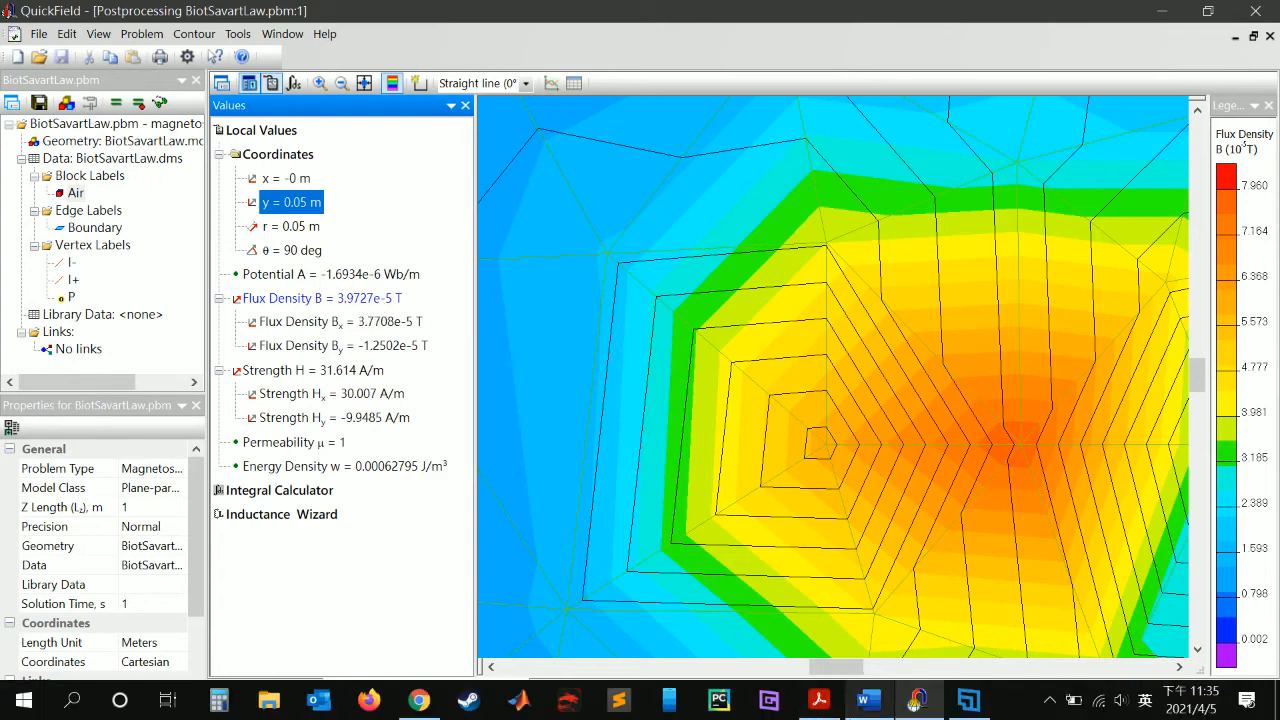
{"action": "left_click", "coordinate": [818, 700]}
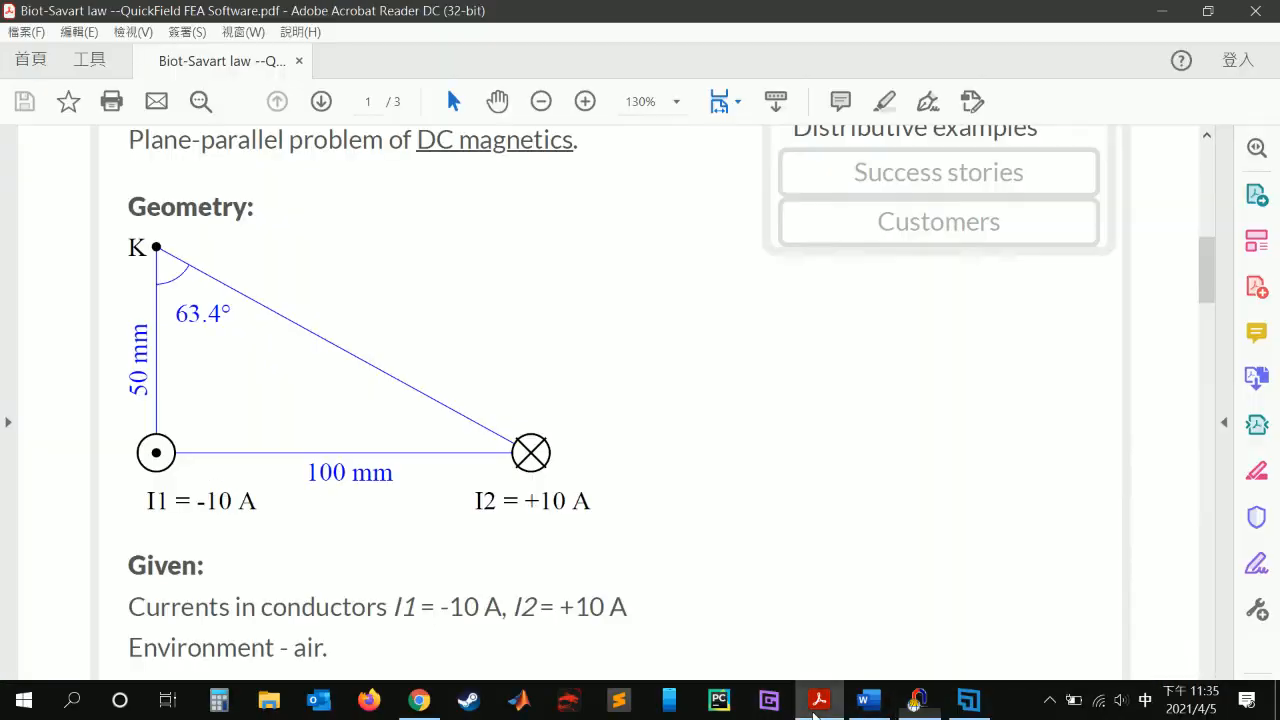
{"action": "scroll", "coordinate": [343, 434], "scroll_direction": "down", "scroll_amount": 15}
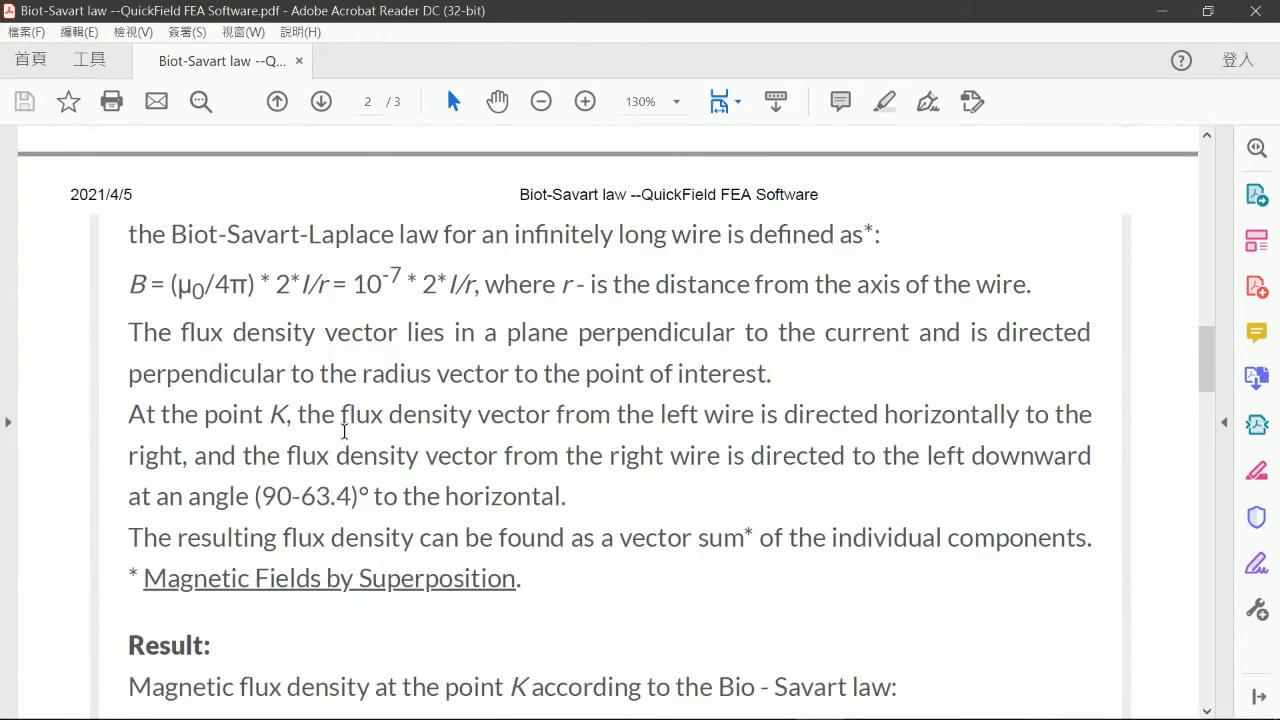